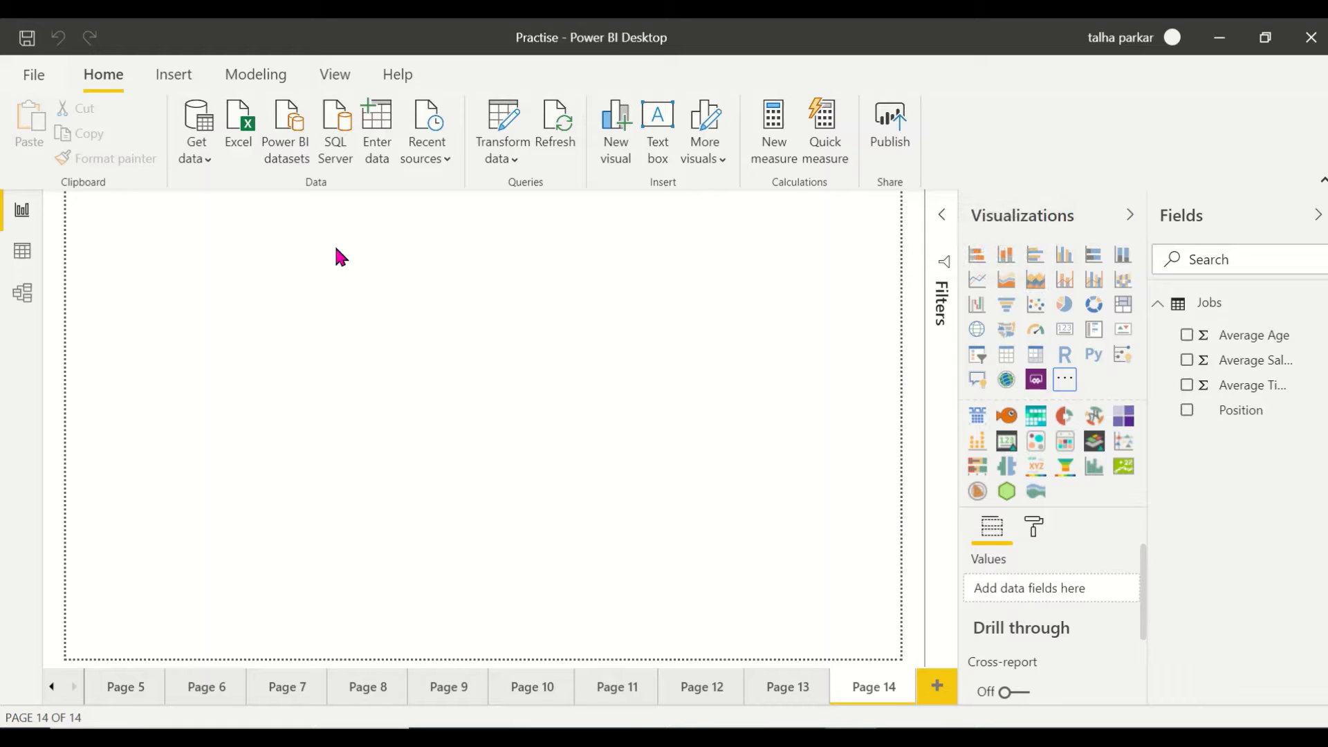
Open the Excel workbook Language in Movies as a new data source for the report
left_click(1160, 307)
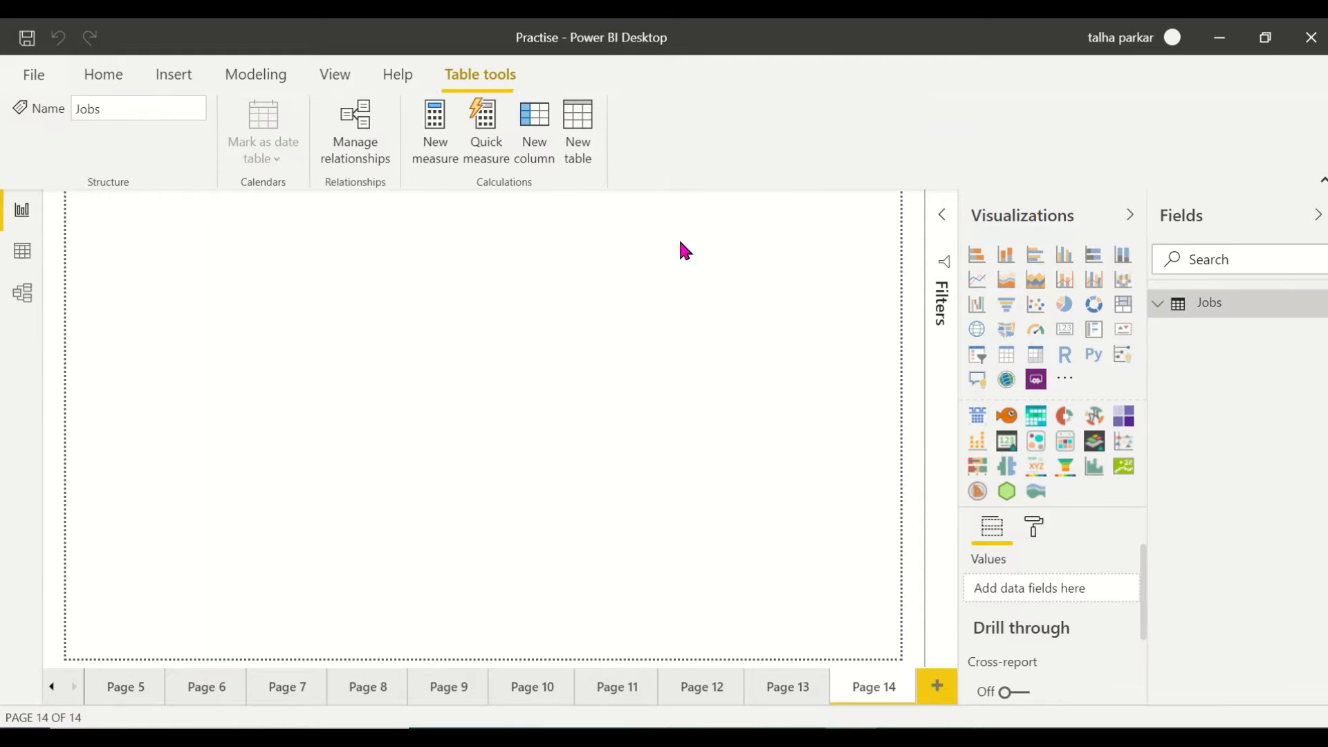
left_click(118, 76)
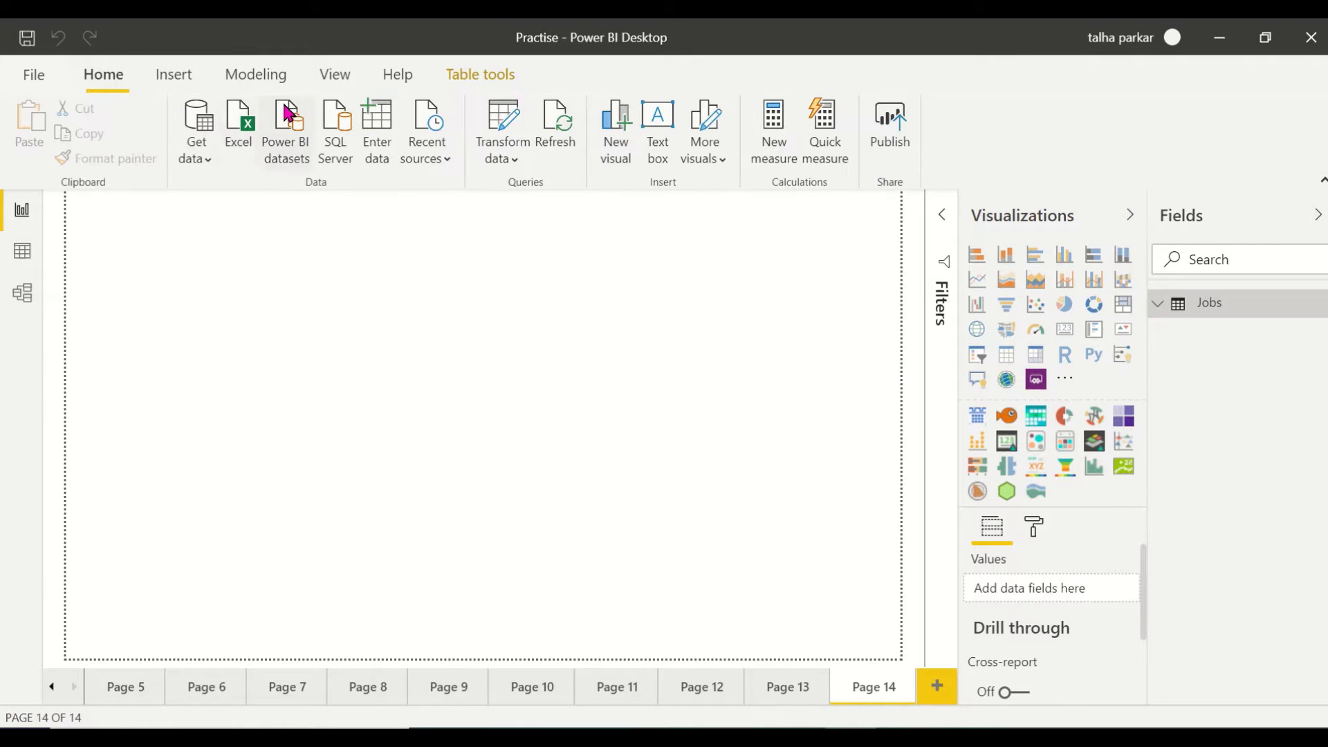
left_click(253, 141)
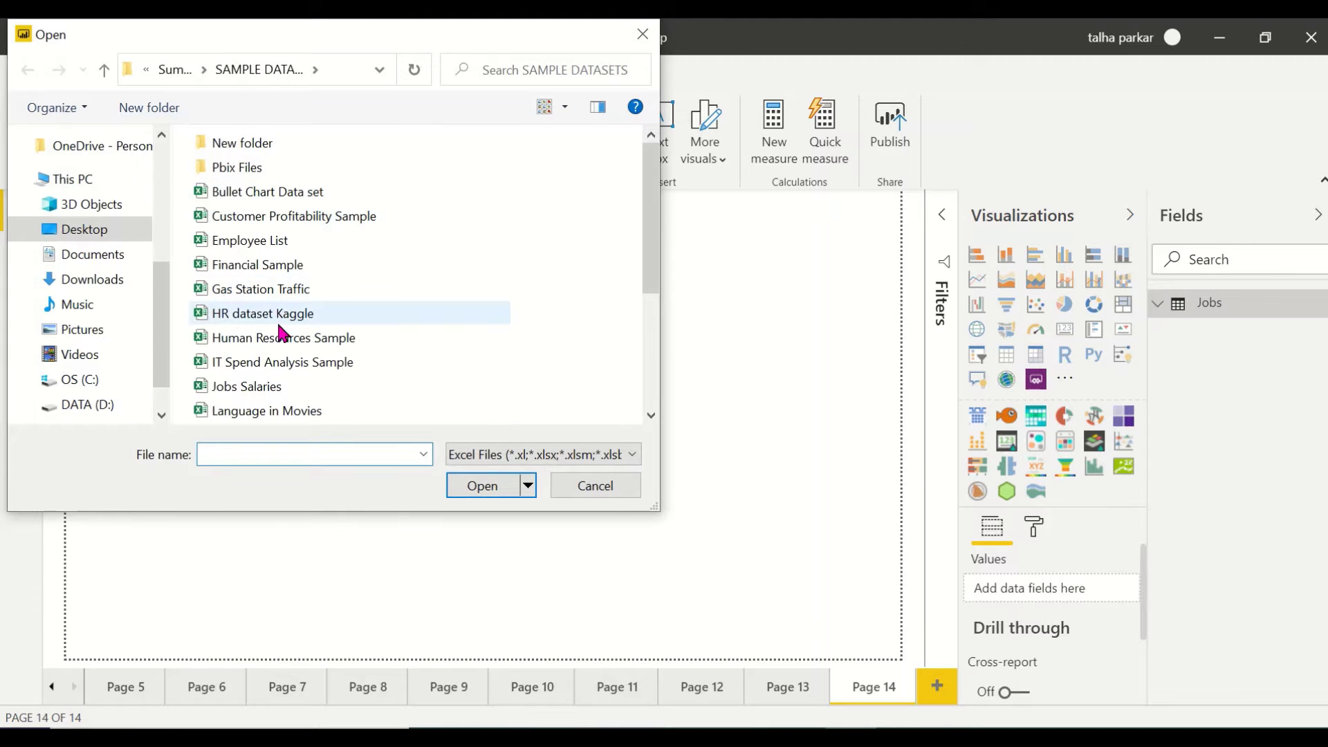
left_click(308, 412)
left_click(470, 493)
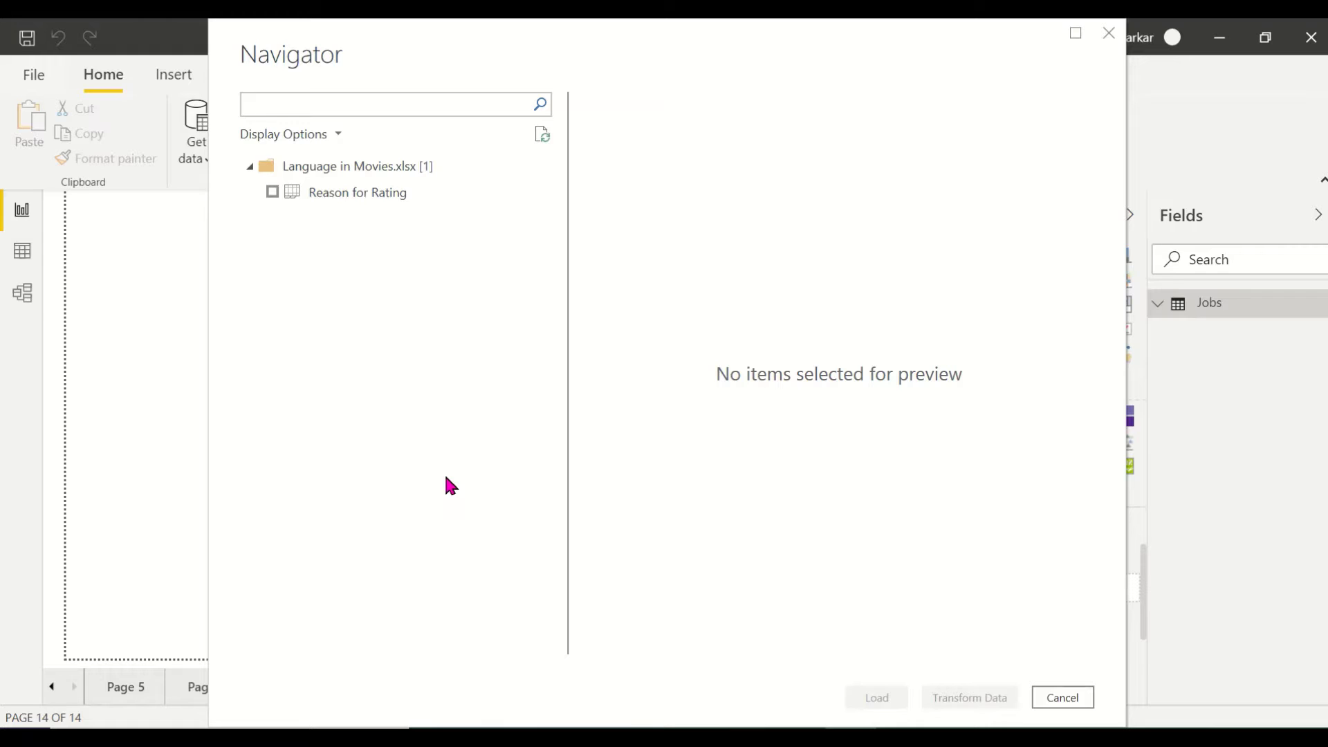
Preview the Reason for Rating sheet and load it into the report, declining the update of the existing custom visual
left_click(273, 193)
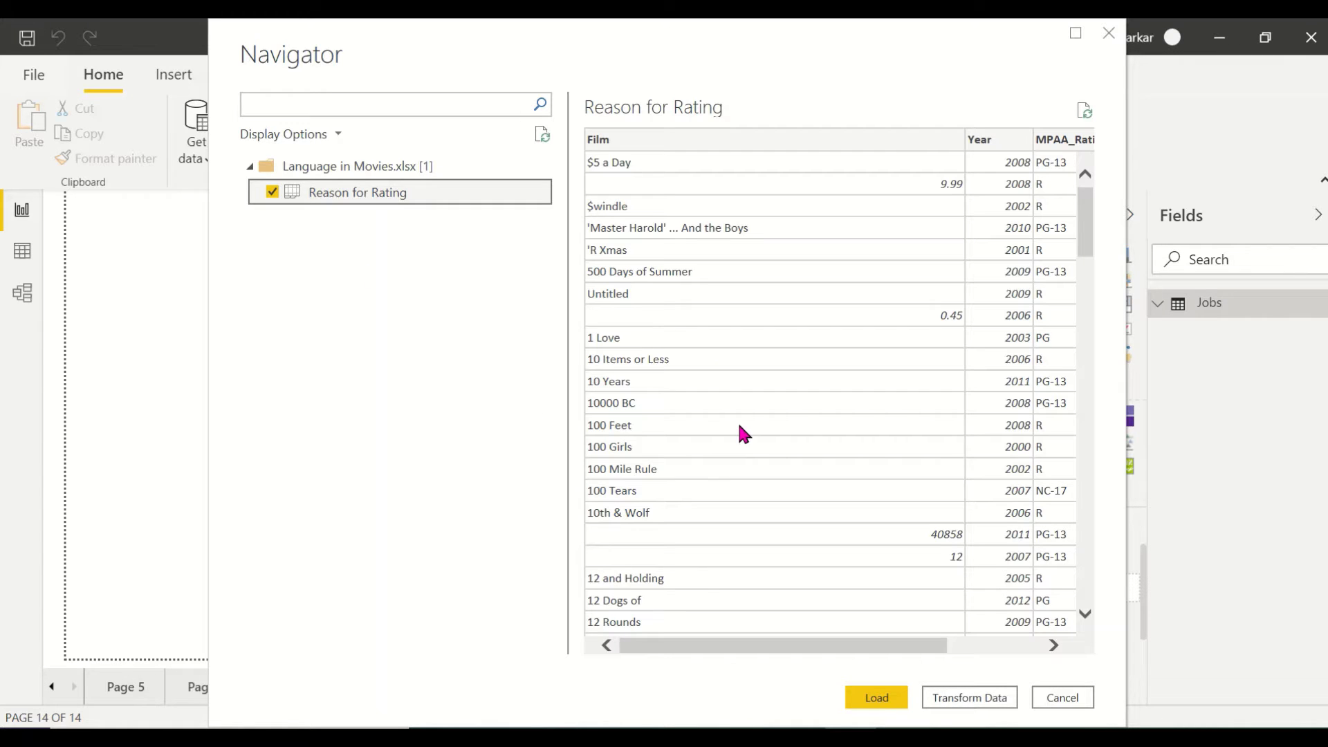
scroll(736, 373, "right", 5)
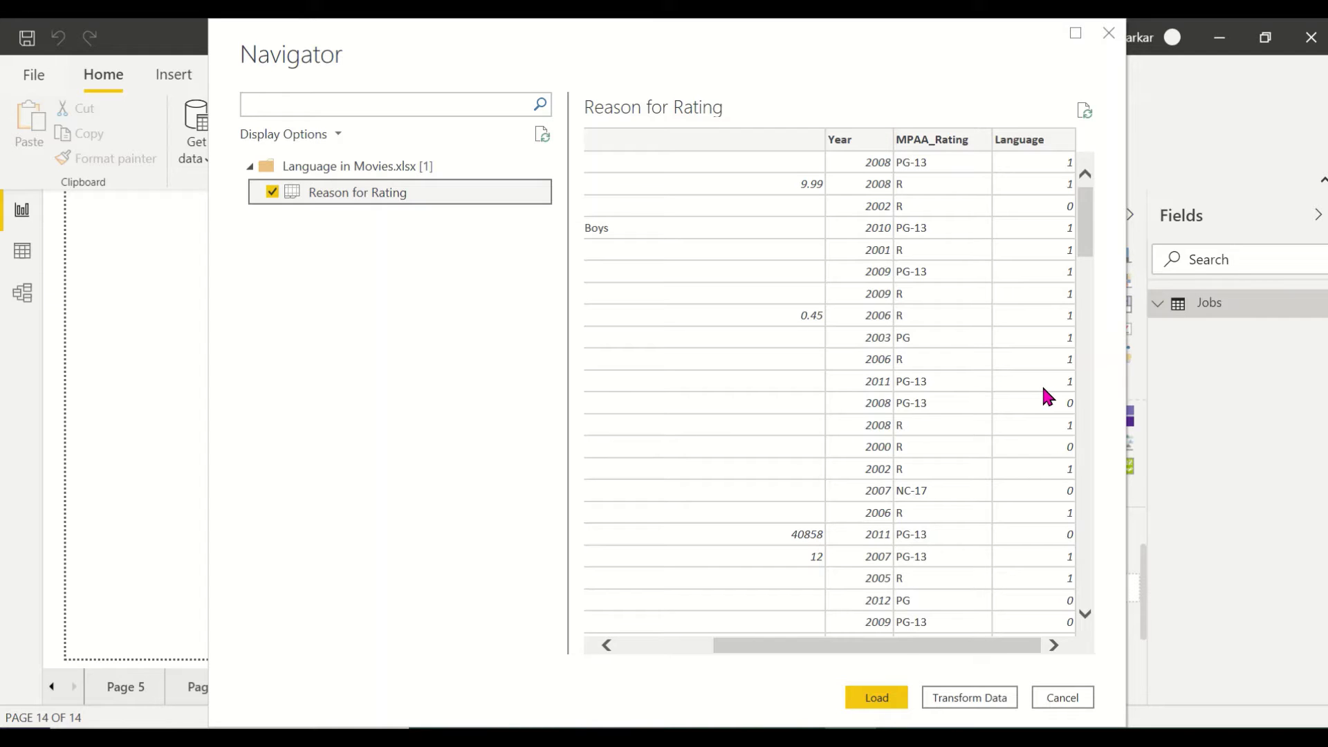
left_click(874, 699)
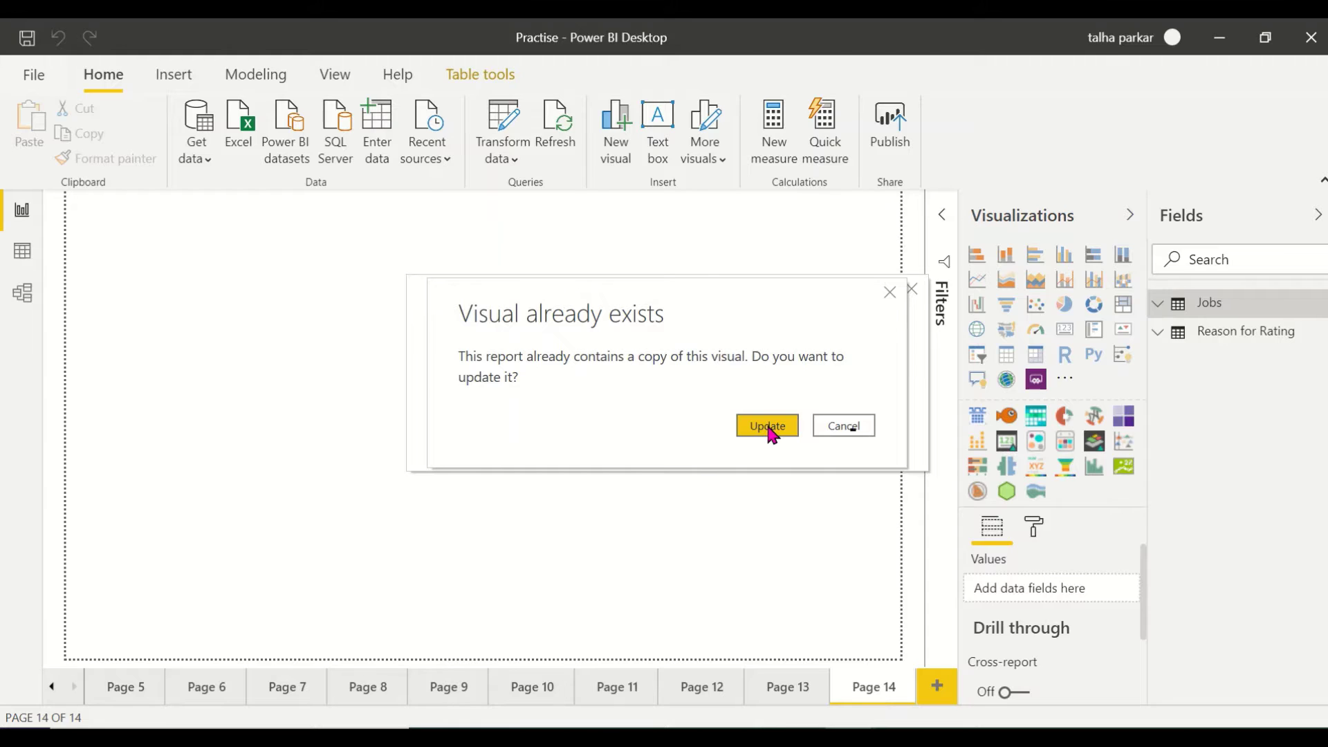
left_click(823, 423)
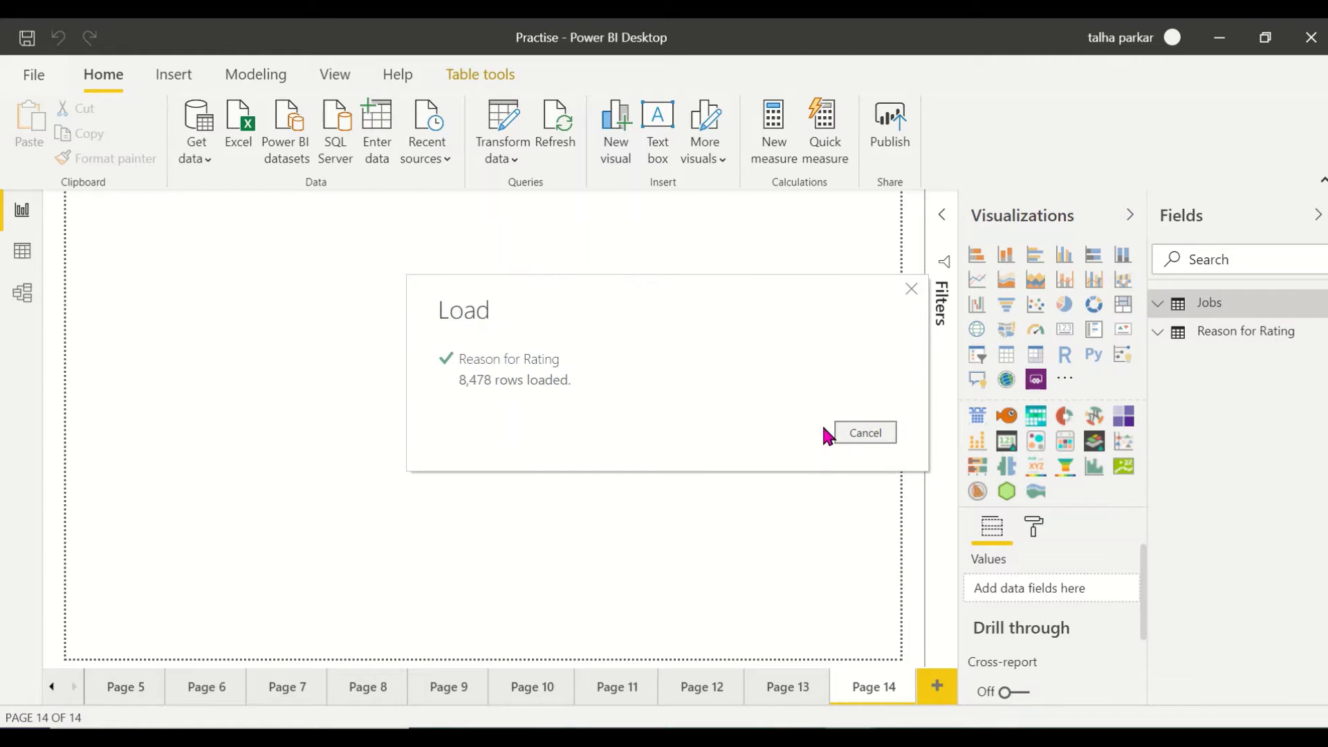
Expand the Reason for Rating table's fields, then insert a stacked area chart on Page 14 and enlarge it to nearly the page's full height
left_click(1156, 333)
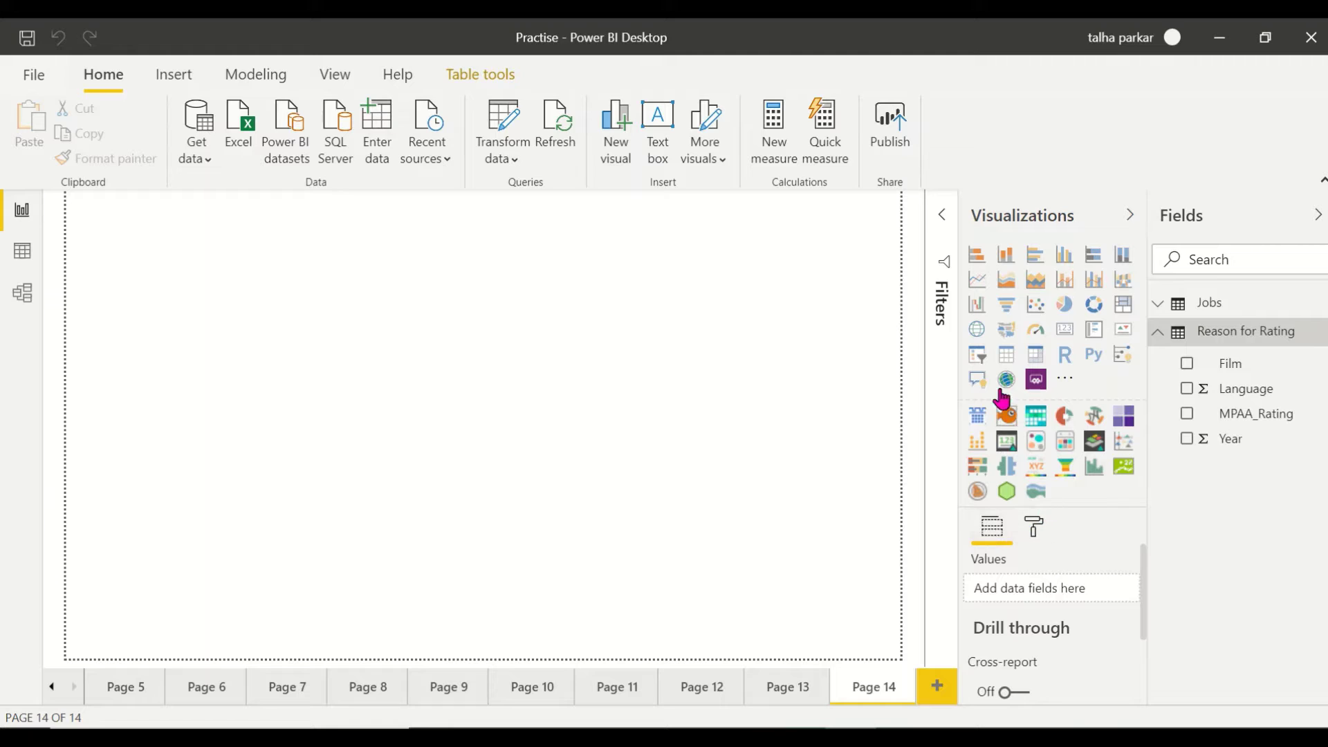
left_click(1035, 281)
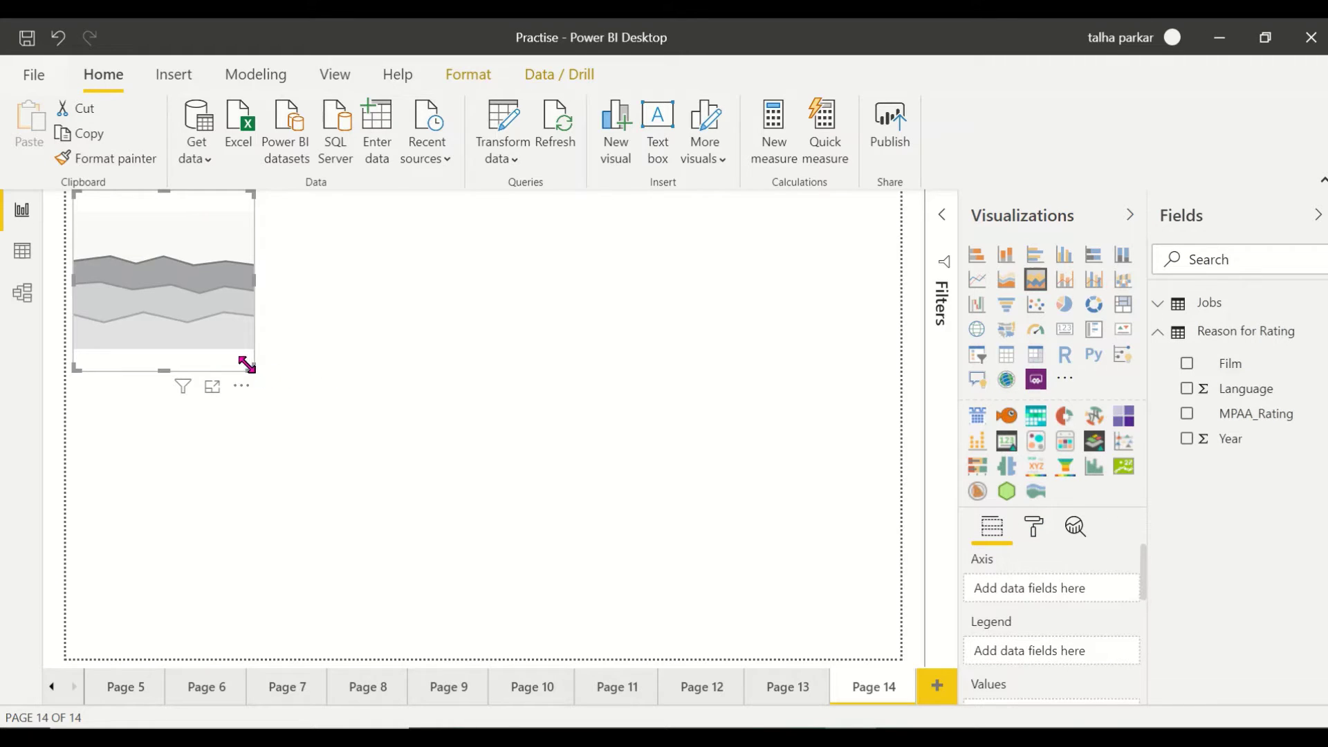
left_click_drag(247, 365, 399, 599)
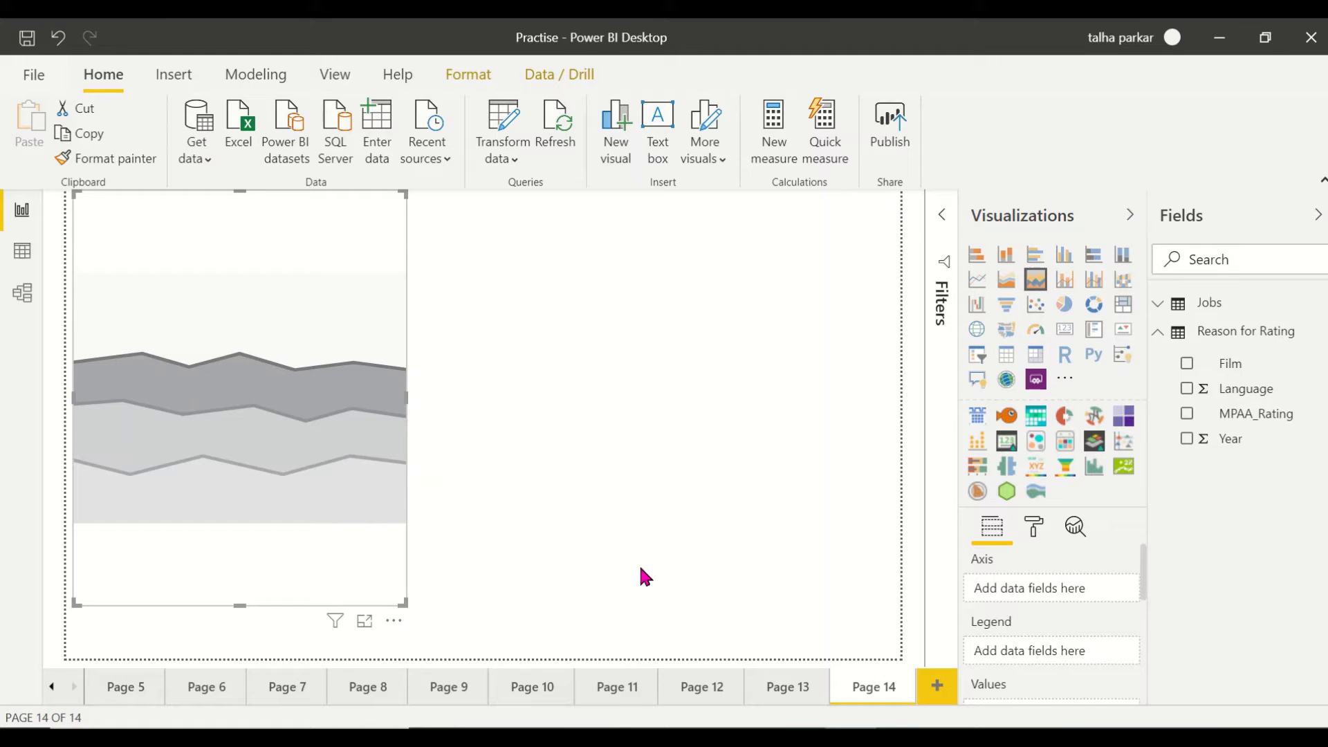
left_click_drag(404, 602, 426, 624)
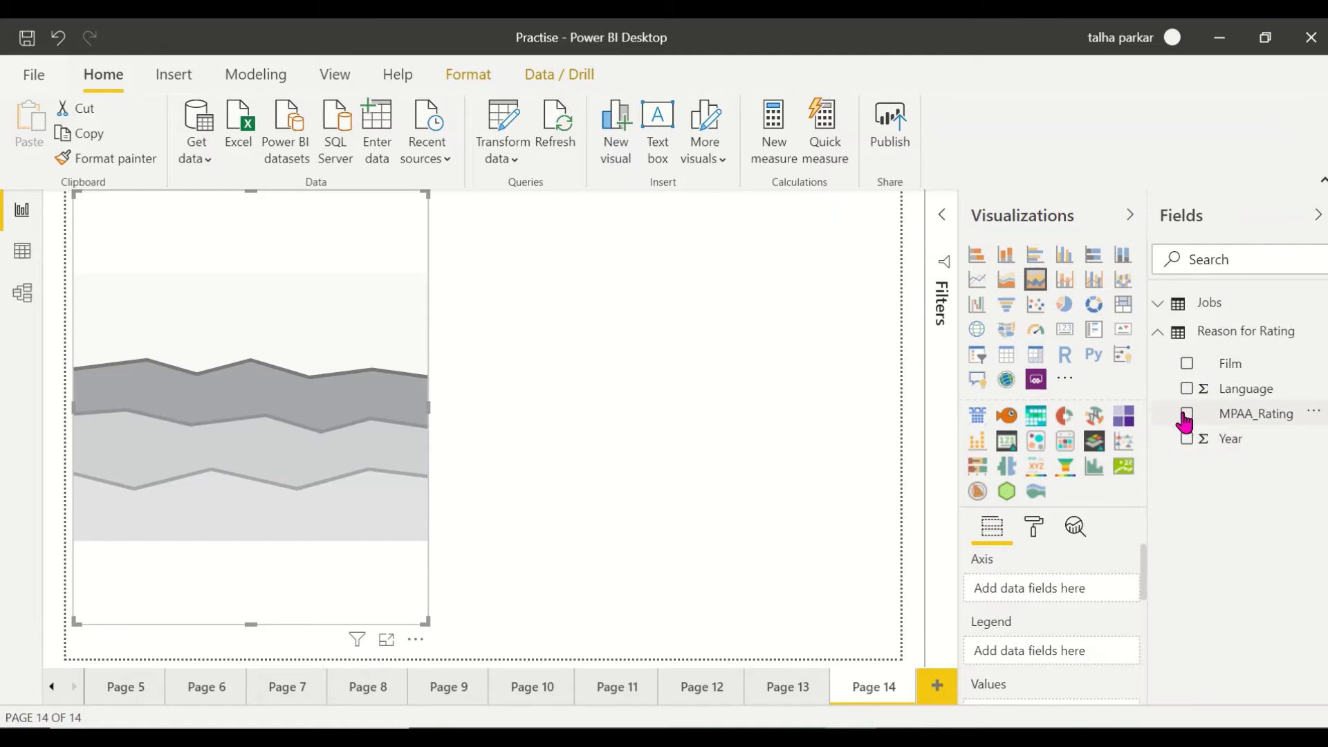
left_click(1187, 438)
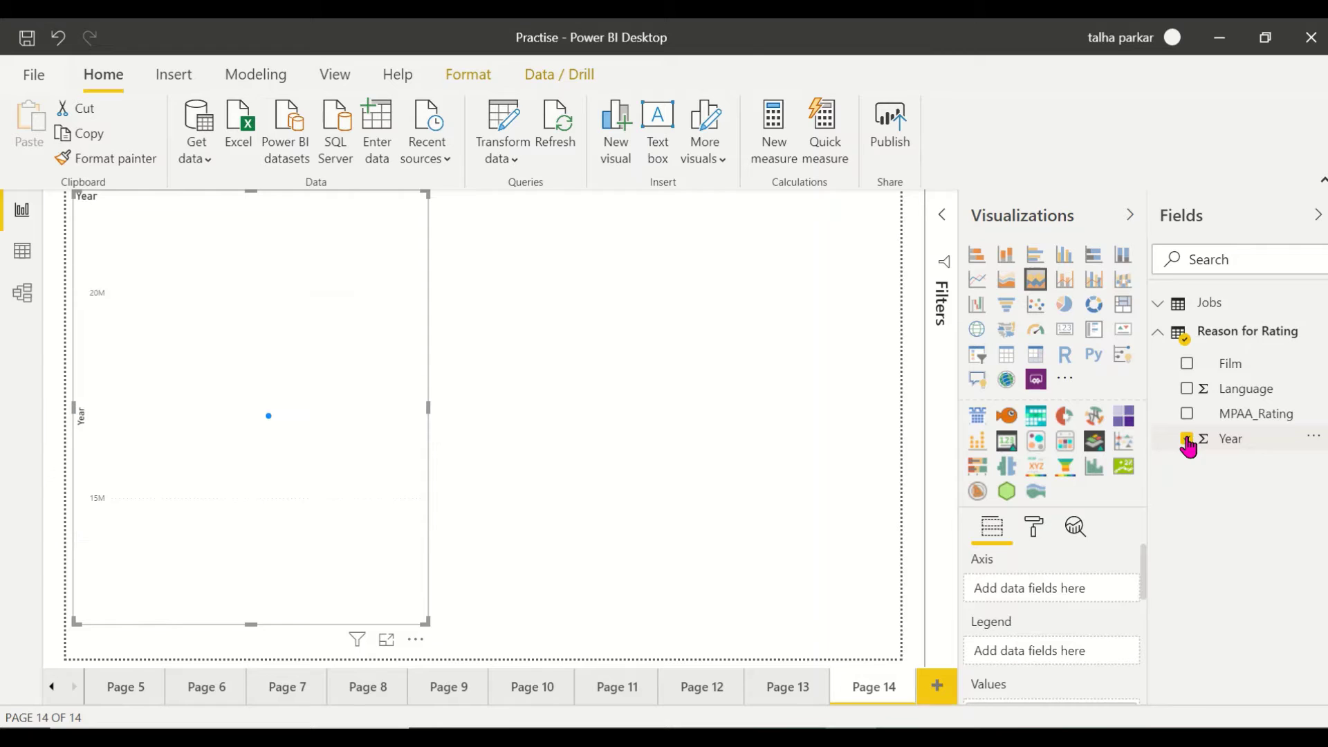
left_click(1187, 438)
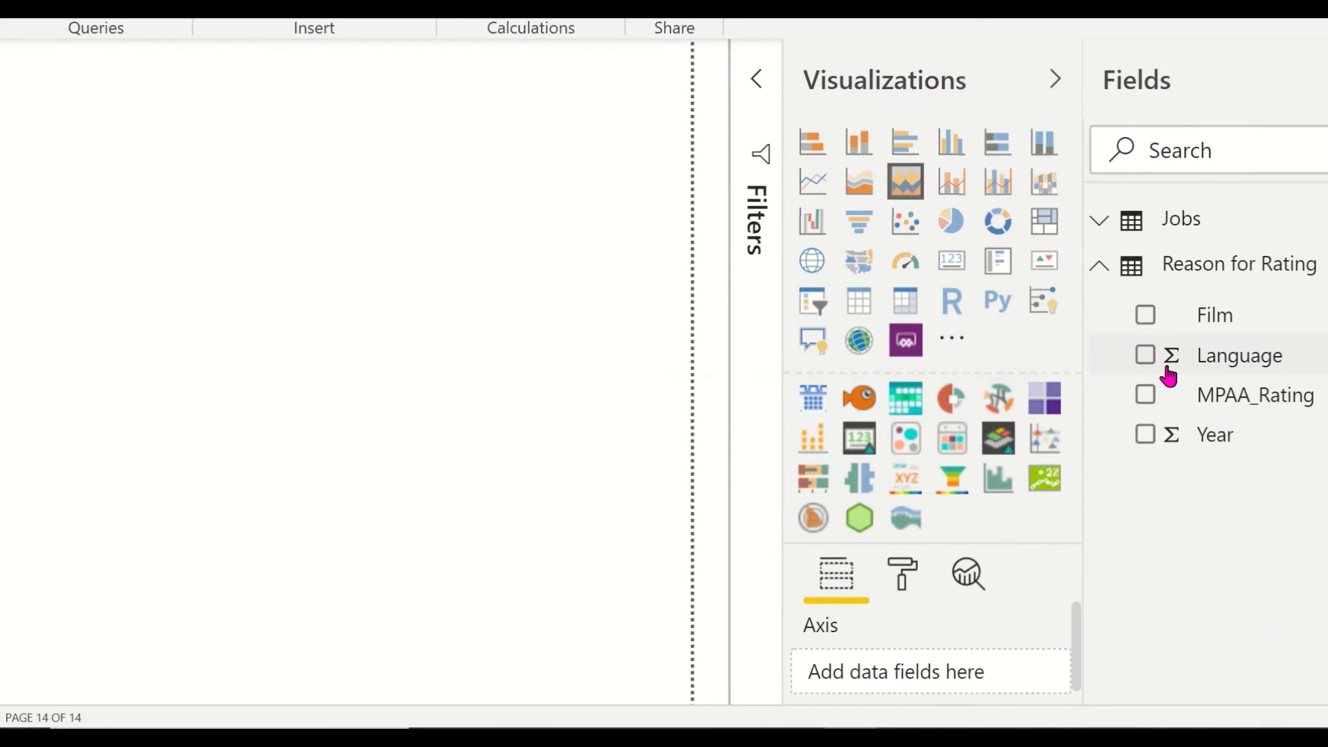
right_click(1168, 374)
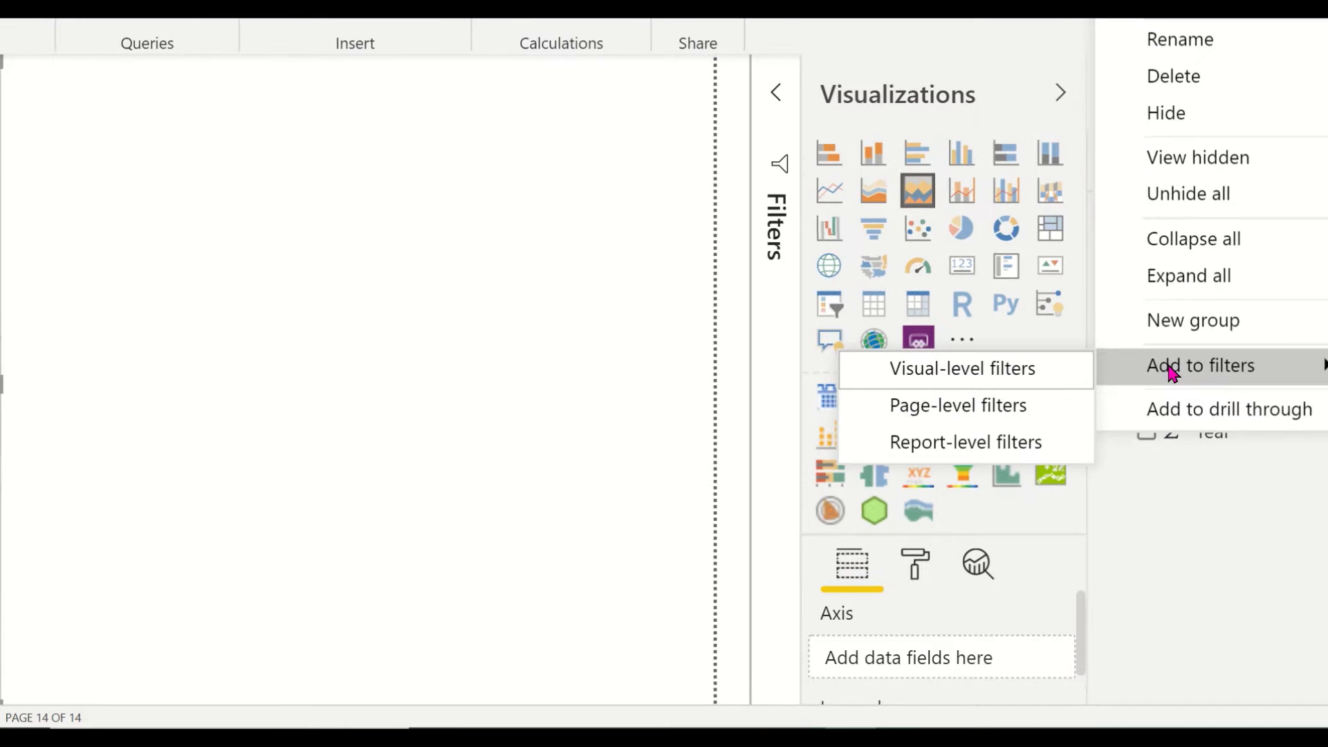
left_click(1200, 488)
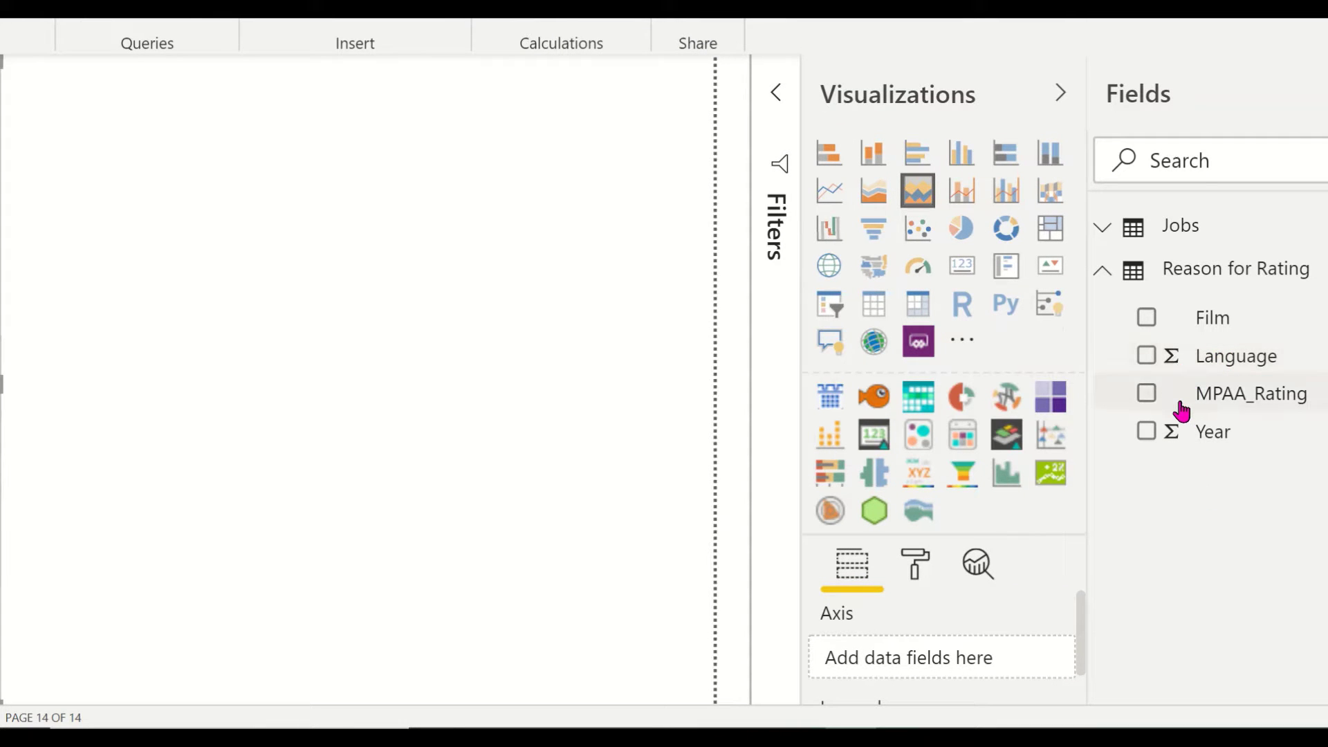
Set the default summarization of the Year and Language fields in Reason for Rating to Don't summarize
left_click(1194, 425)
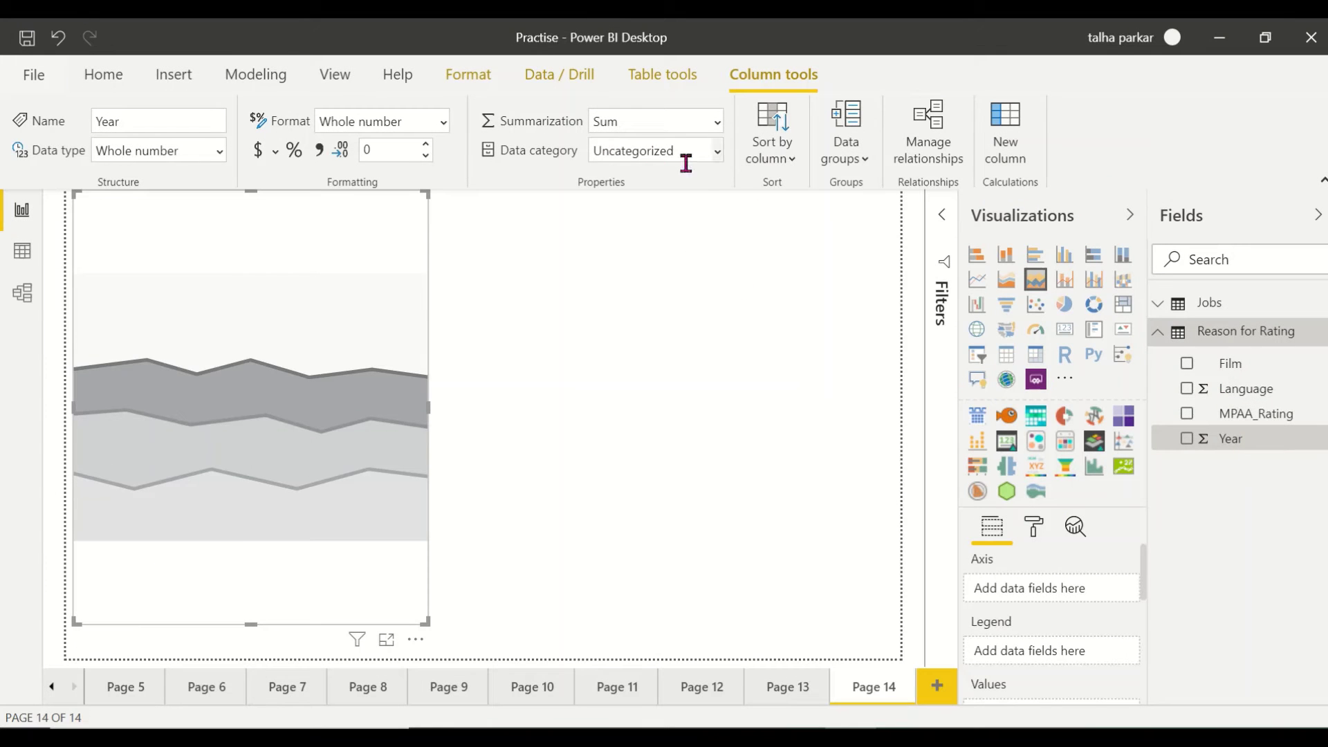
left_click(717, 123)
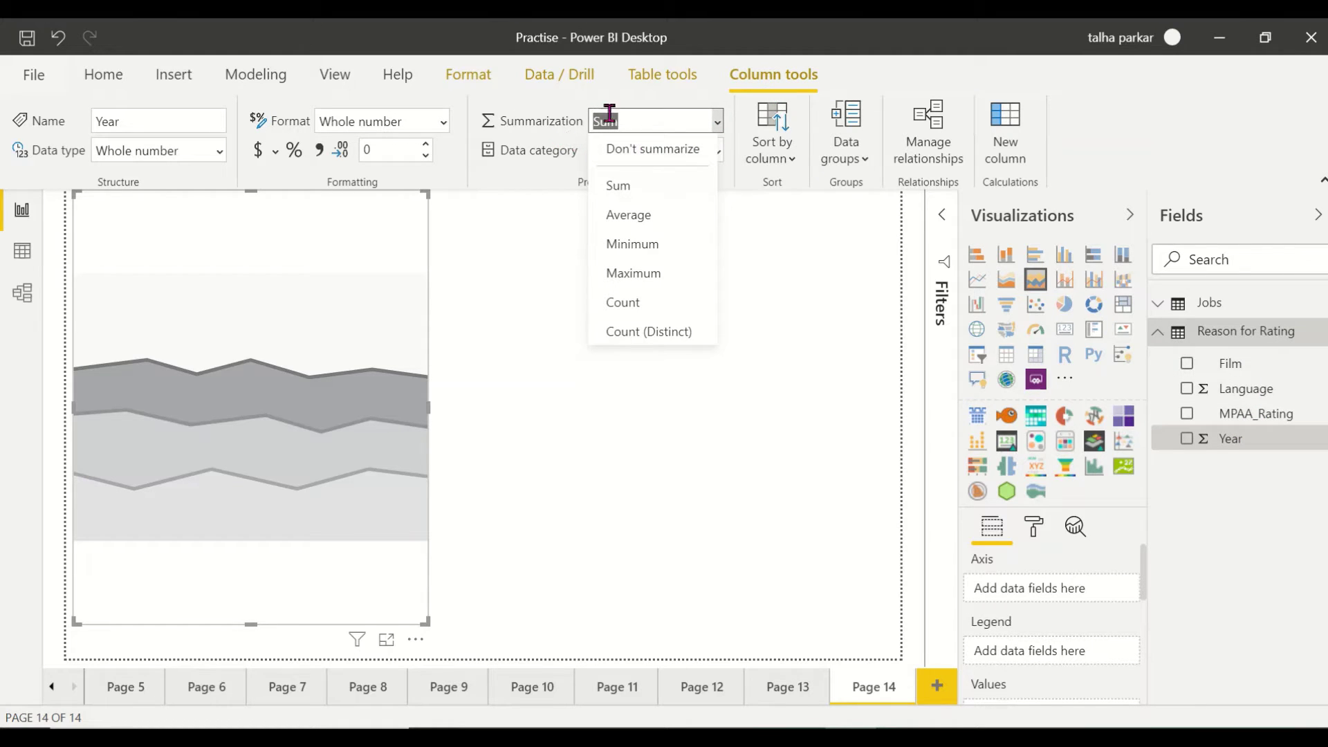
left_click(652, 147)
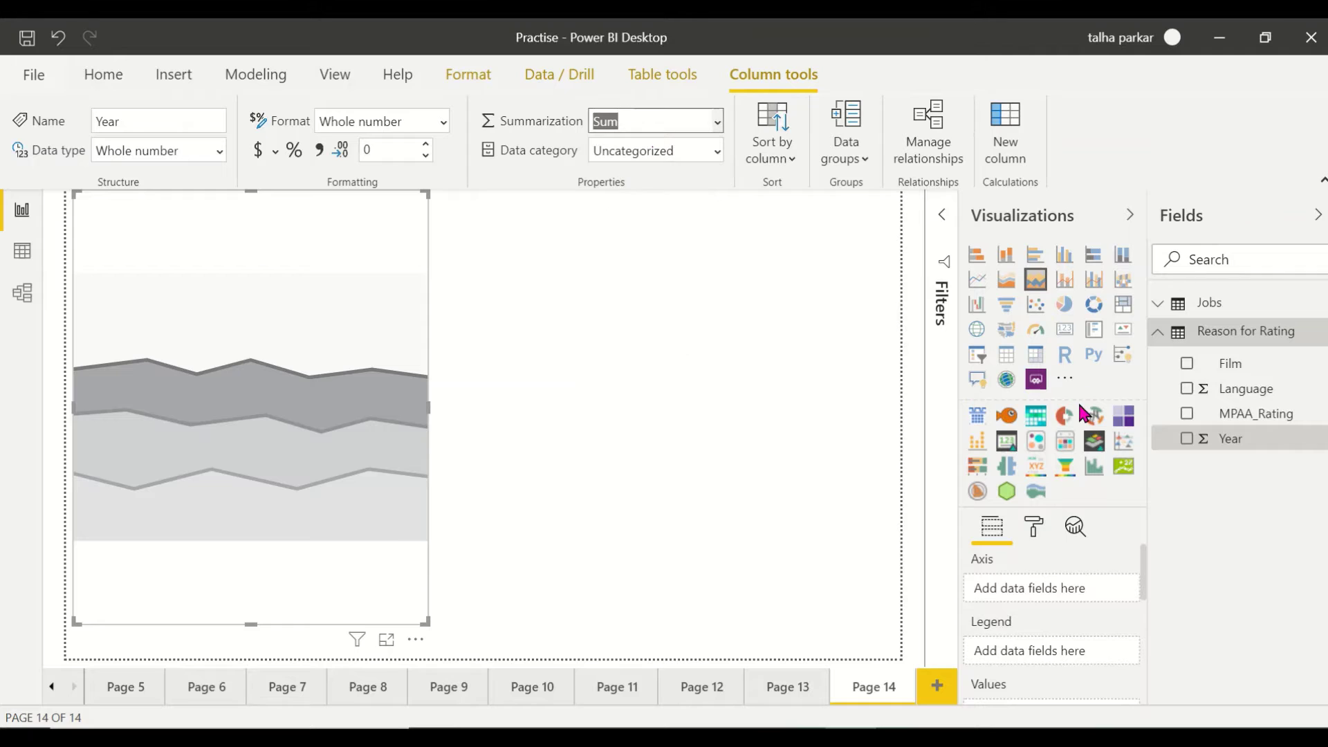
left_click(1214, 397)
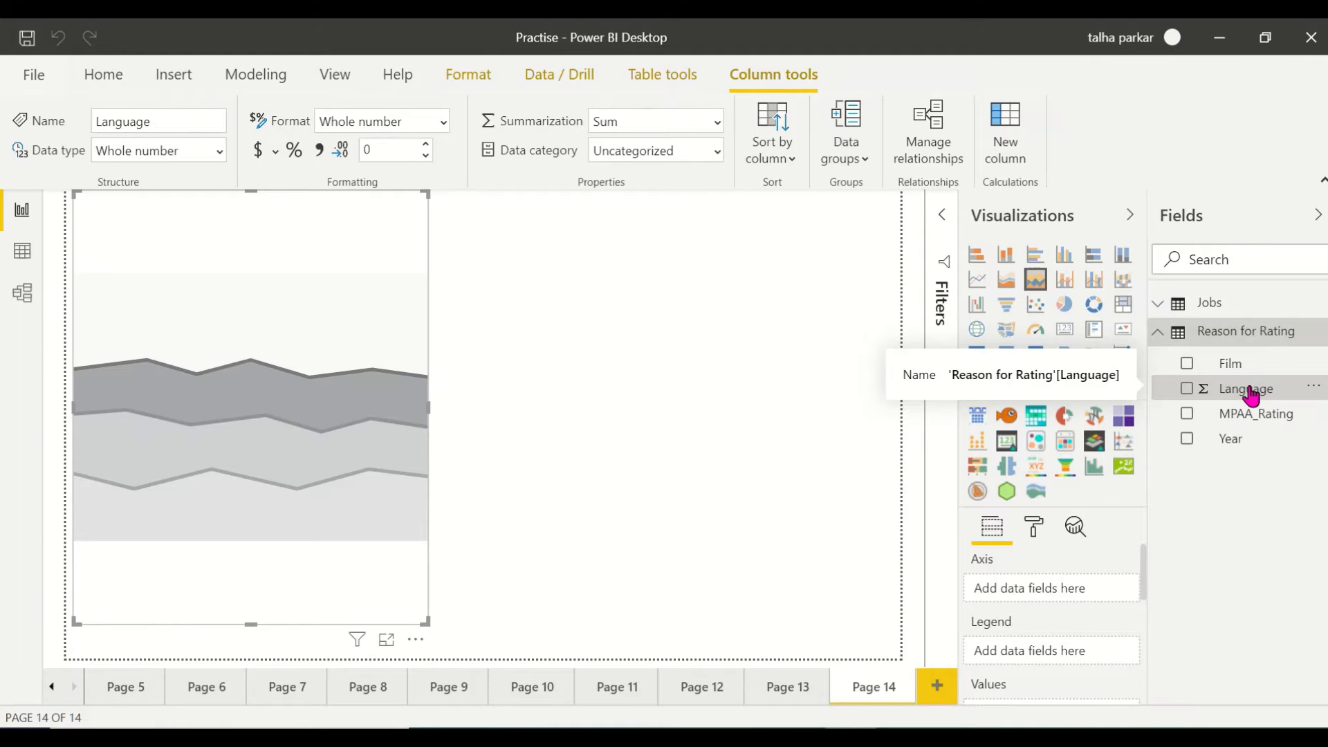
left_click(716, 124)
left_click(702, 152)
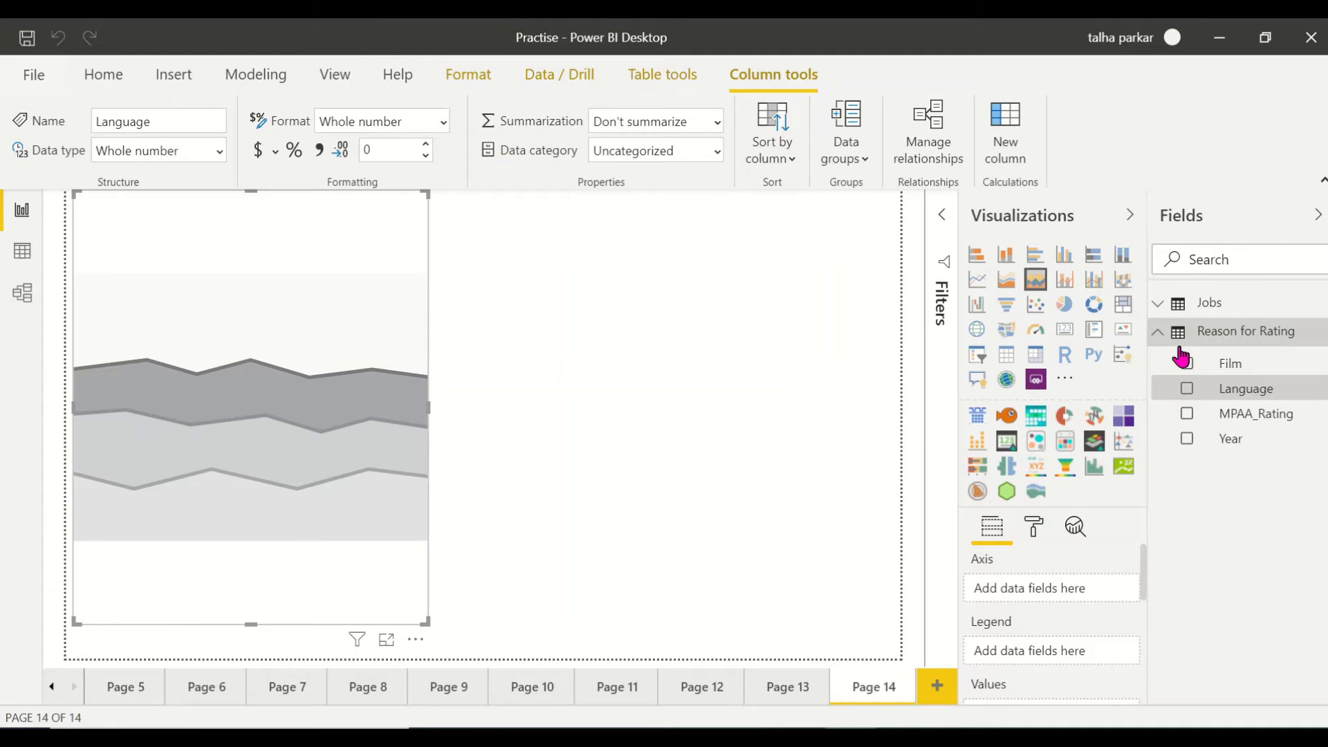
left_click(1187, 389)
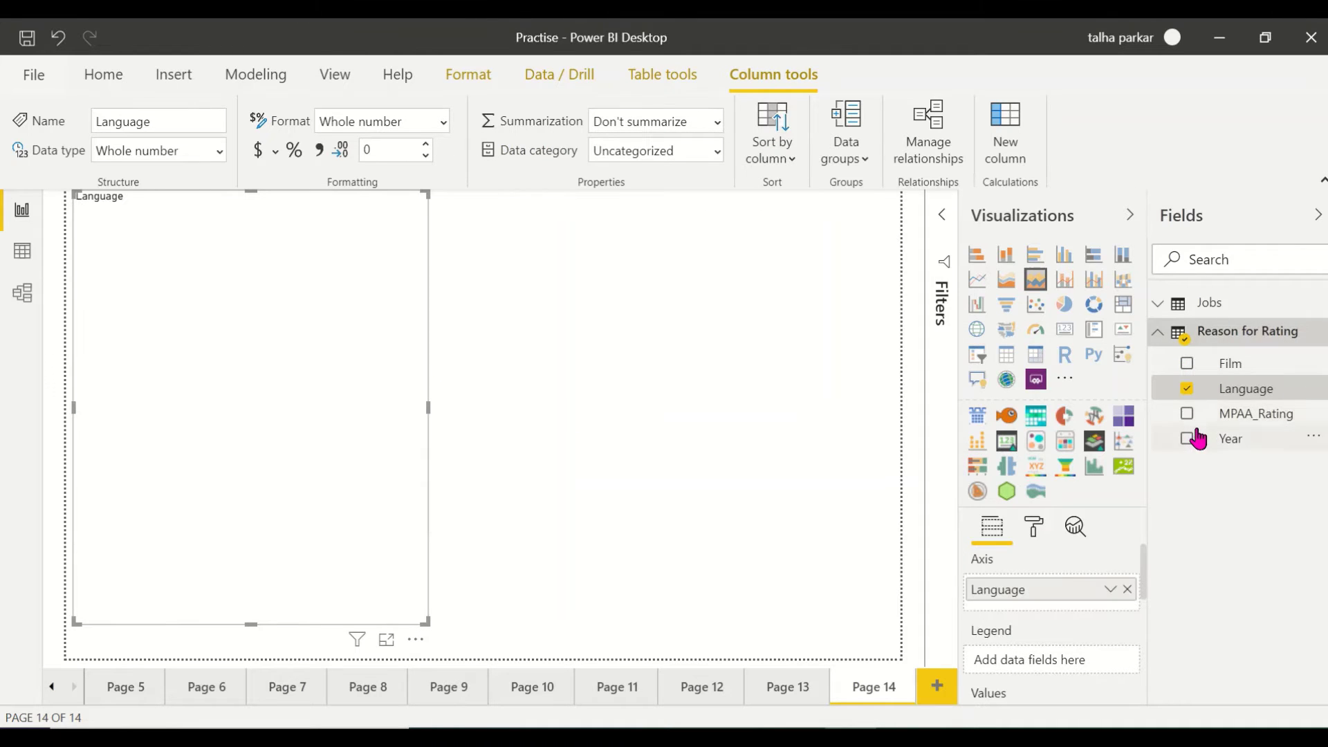
left_click(1188, 415)
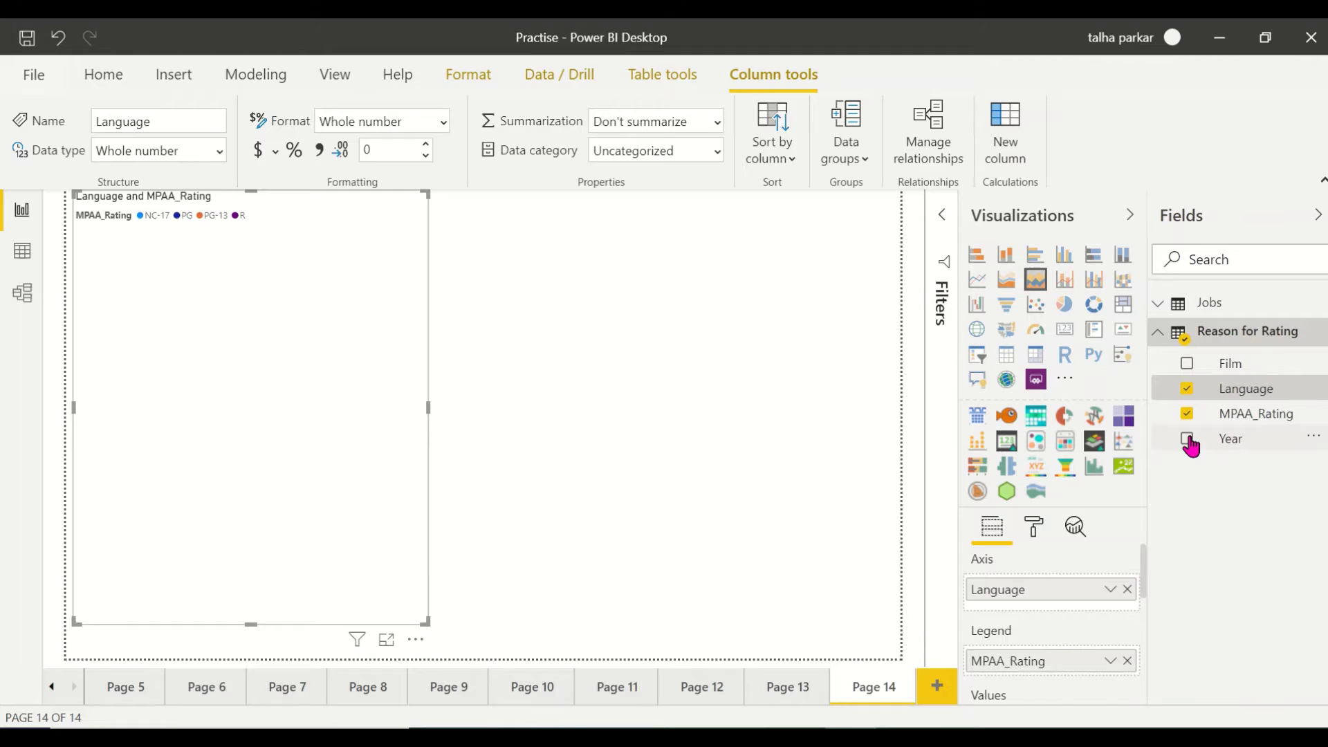
left_click(1187, 439)
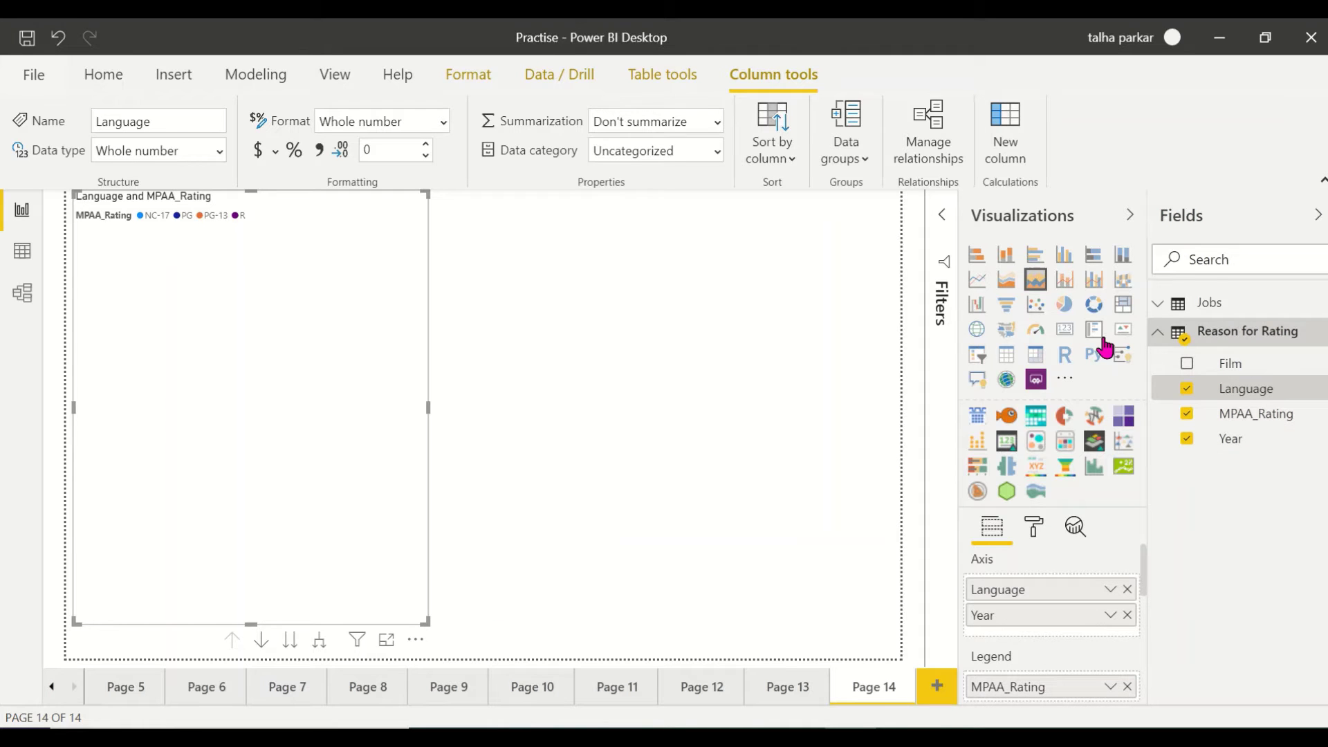
left_click(1186, 363)
left_click(1186, 439)
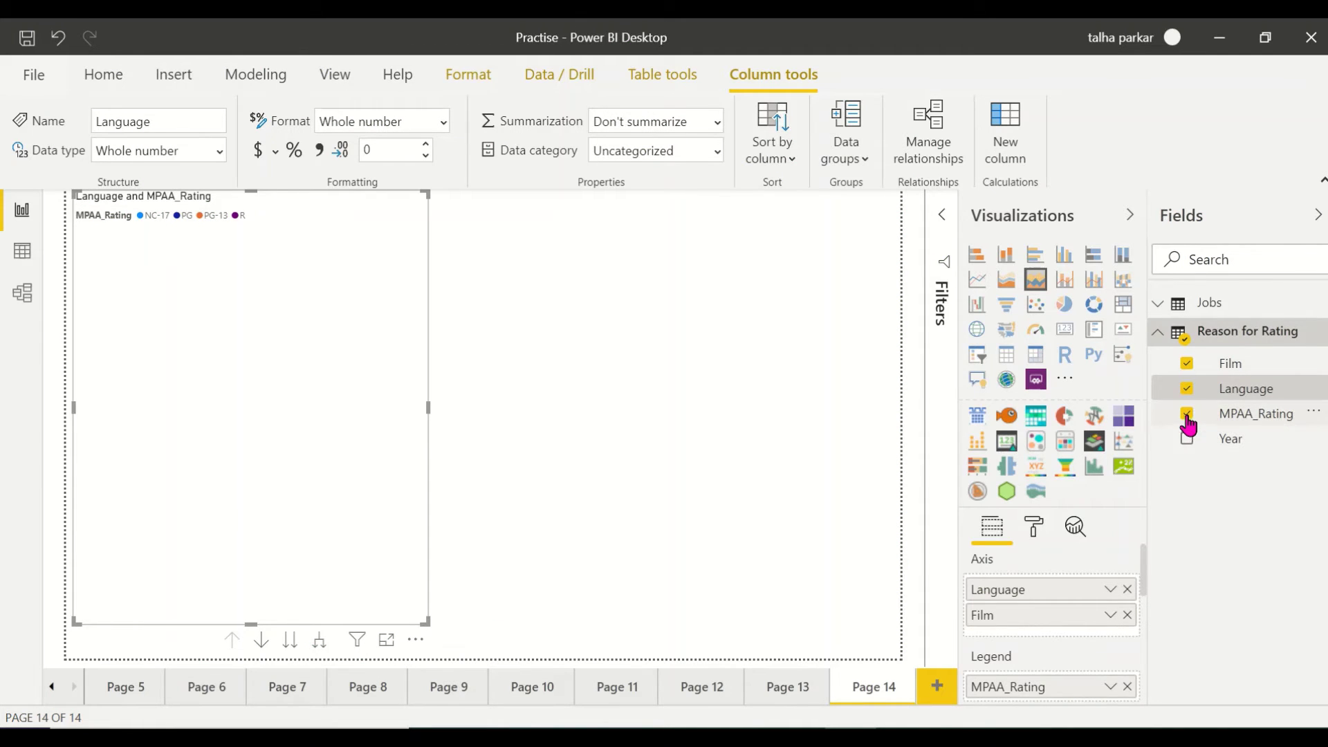
left_click(1186, 414)
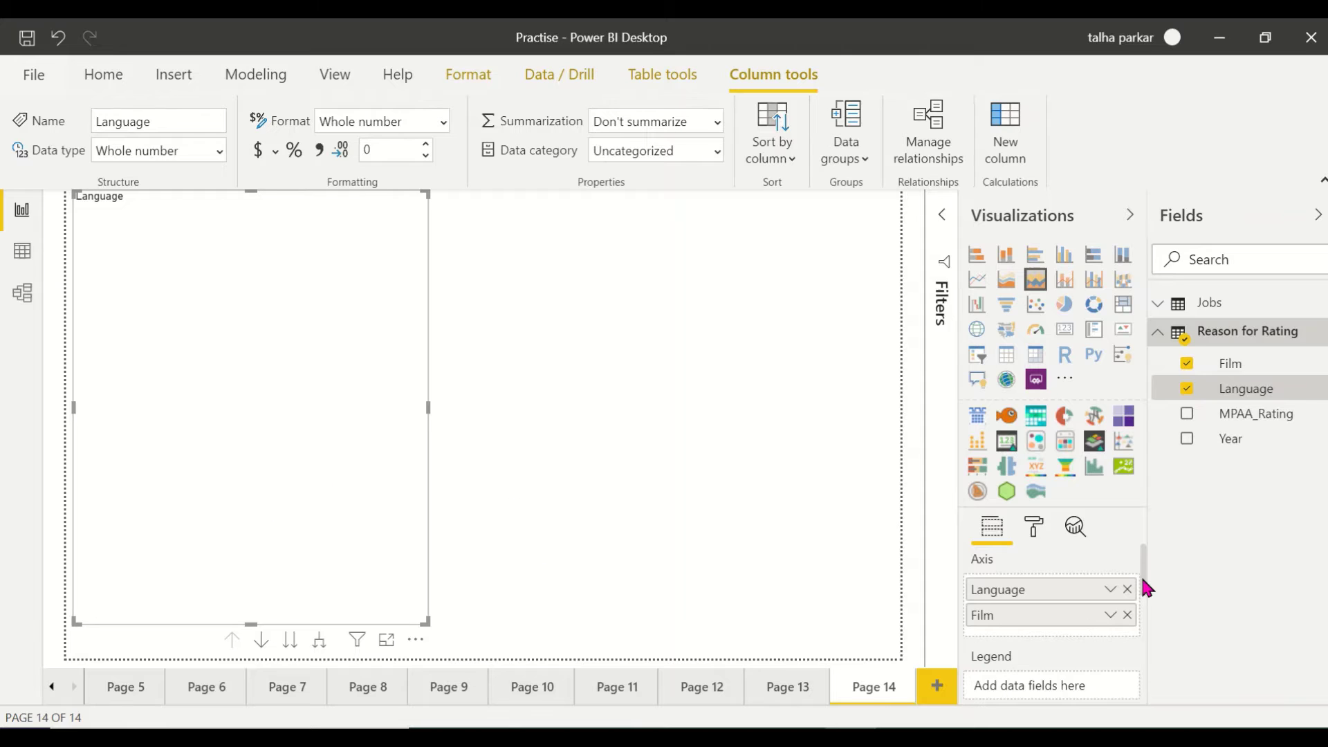
left_click(1186, 388)
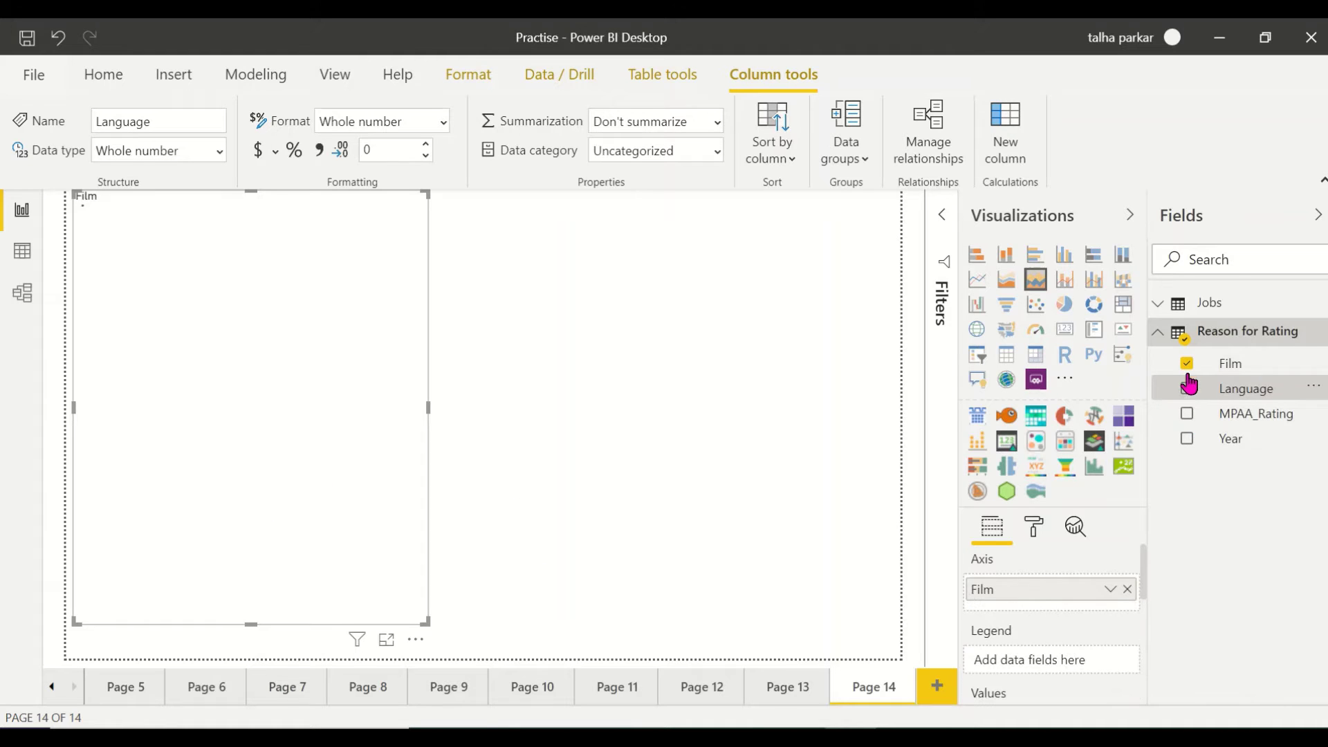
left_click(1186, 363)
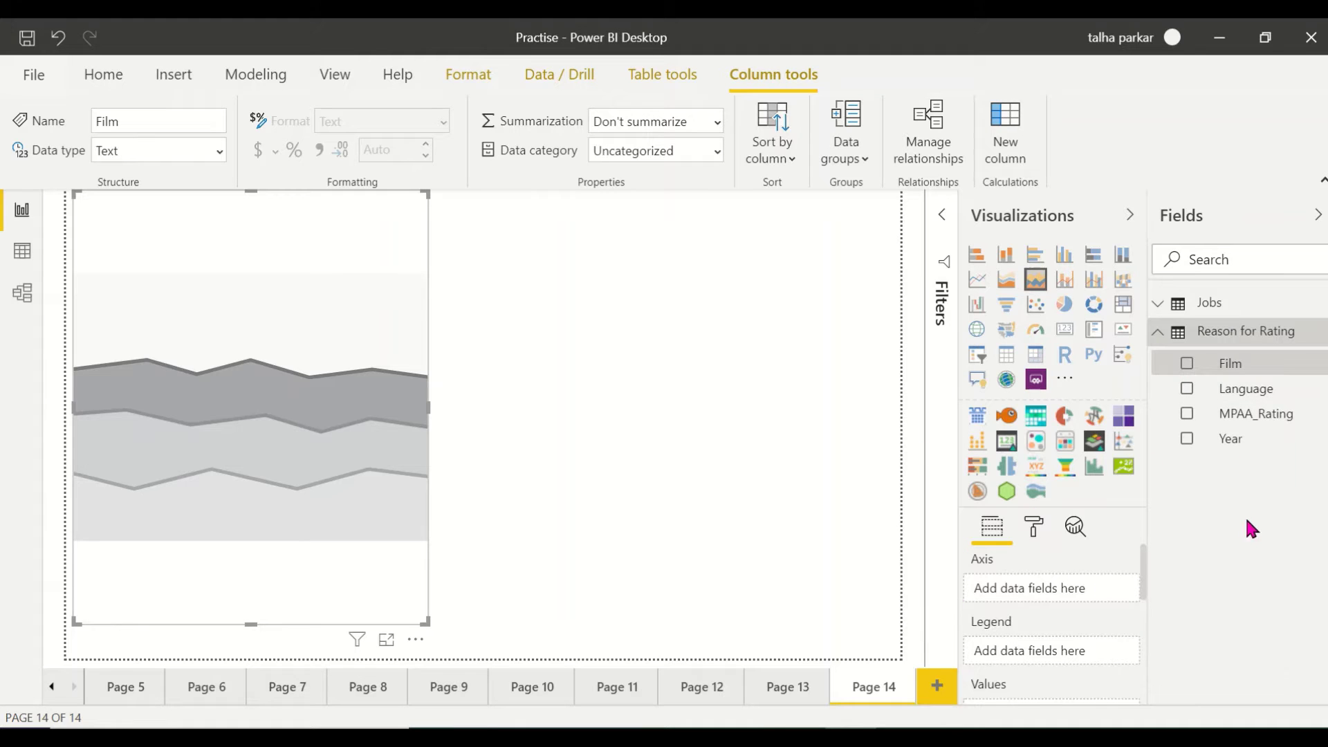
Assign MPAA_Rating to the area chart's legend and Year to its axis
left_click(1186, 414)
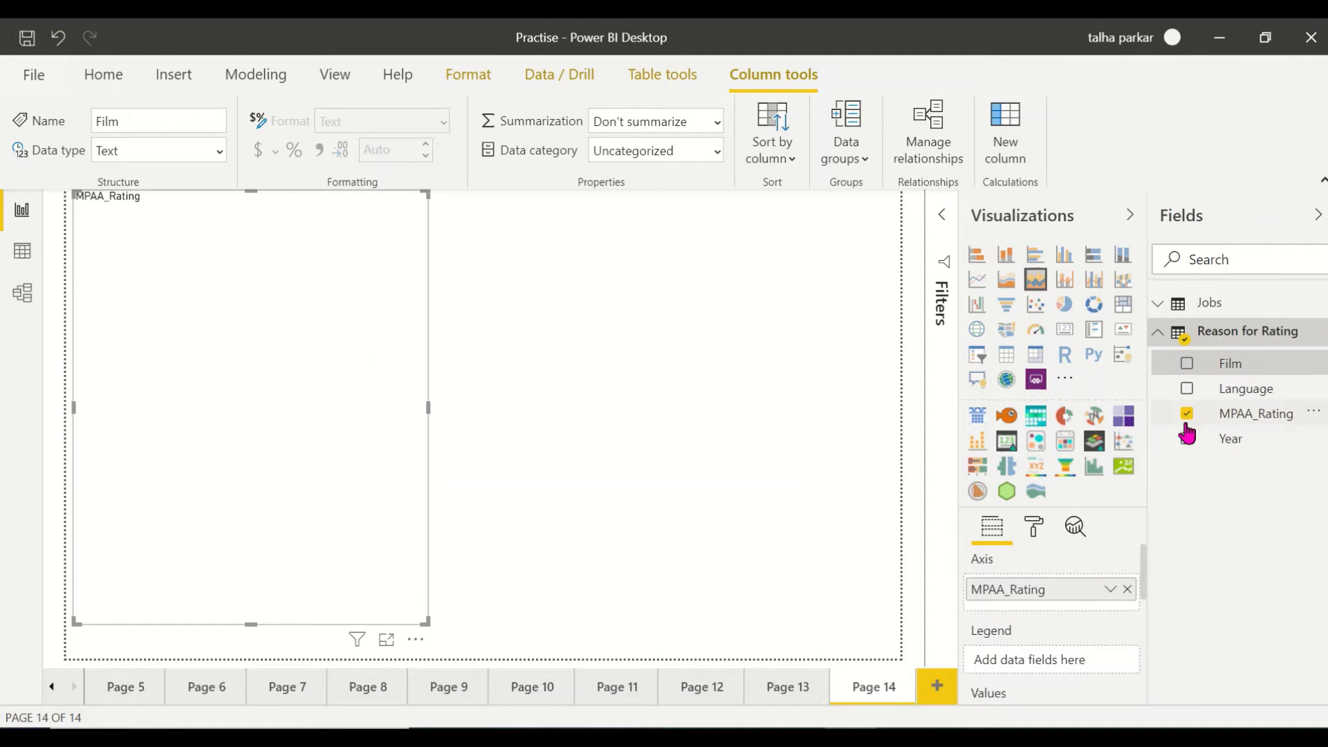
left_click(1238, 376)
left_click_drag(1061, 590, 1087, 663)
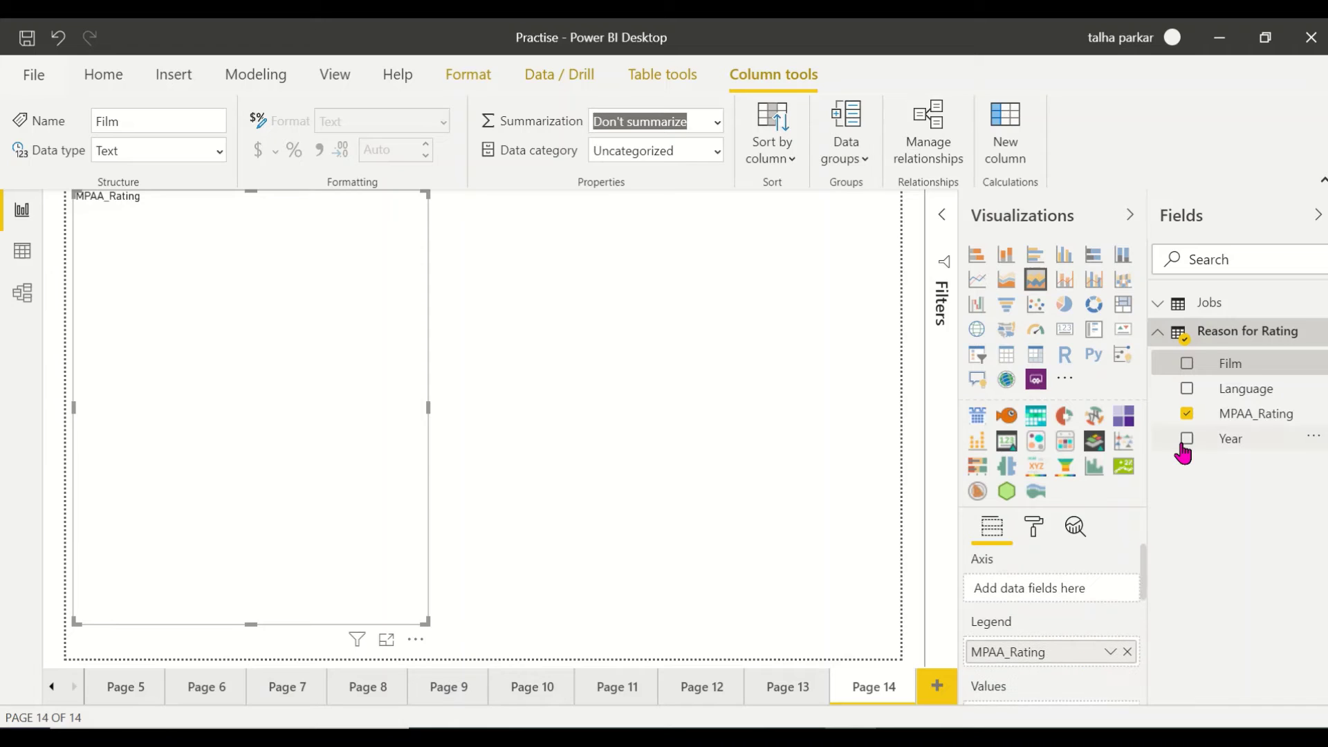
left_click_drag(1250, 391, 1061, 586)
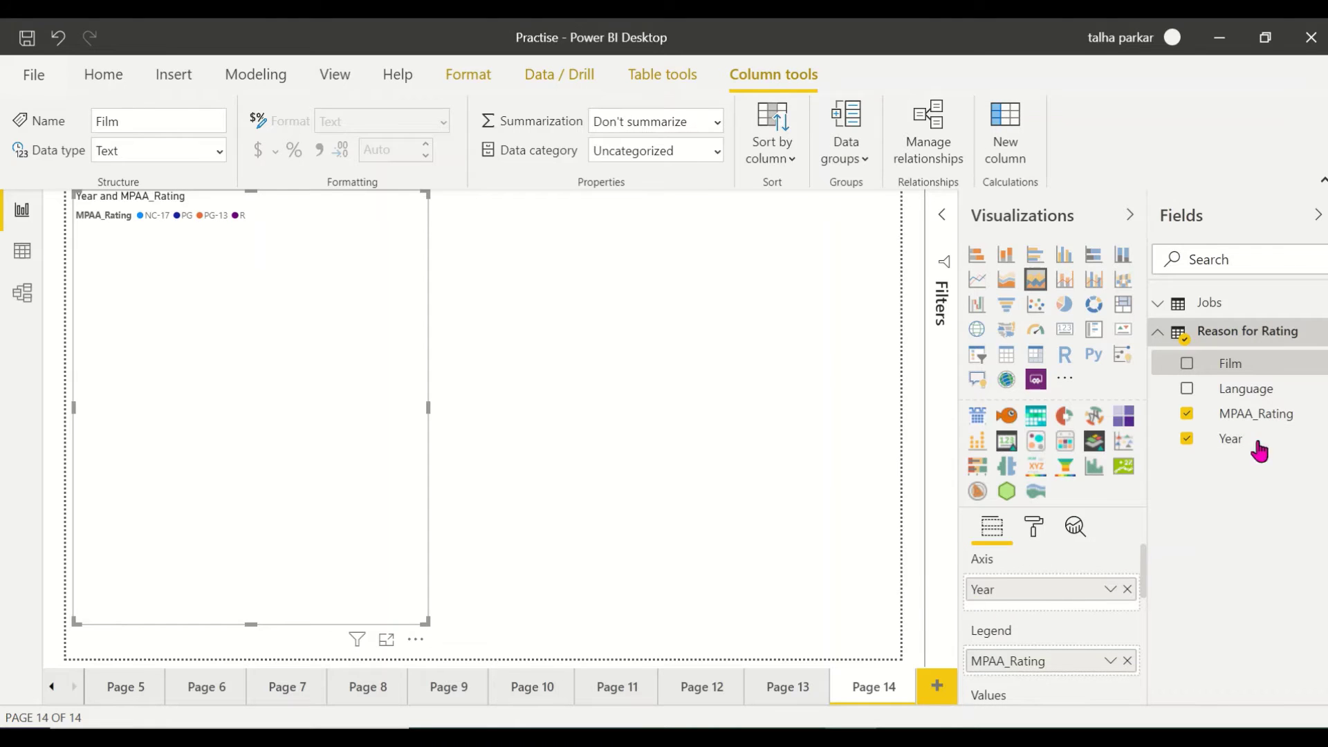
Add Language to the area chart's values and widen the chart to cover about two thirds of the page
scroll(1061, 636, "down", 3)
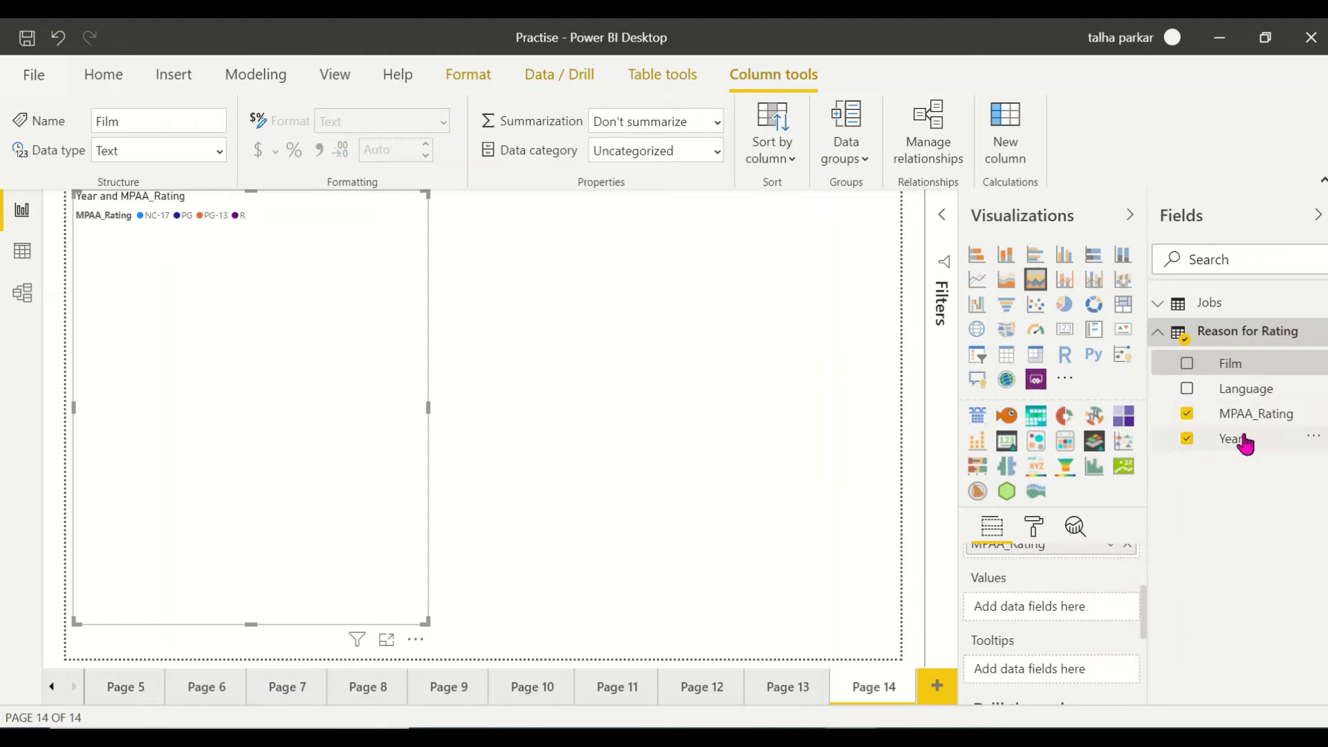
left_click_drag(1249, 391, 1092, 619)
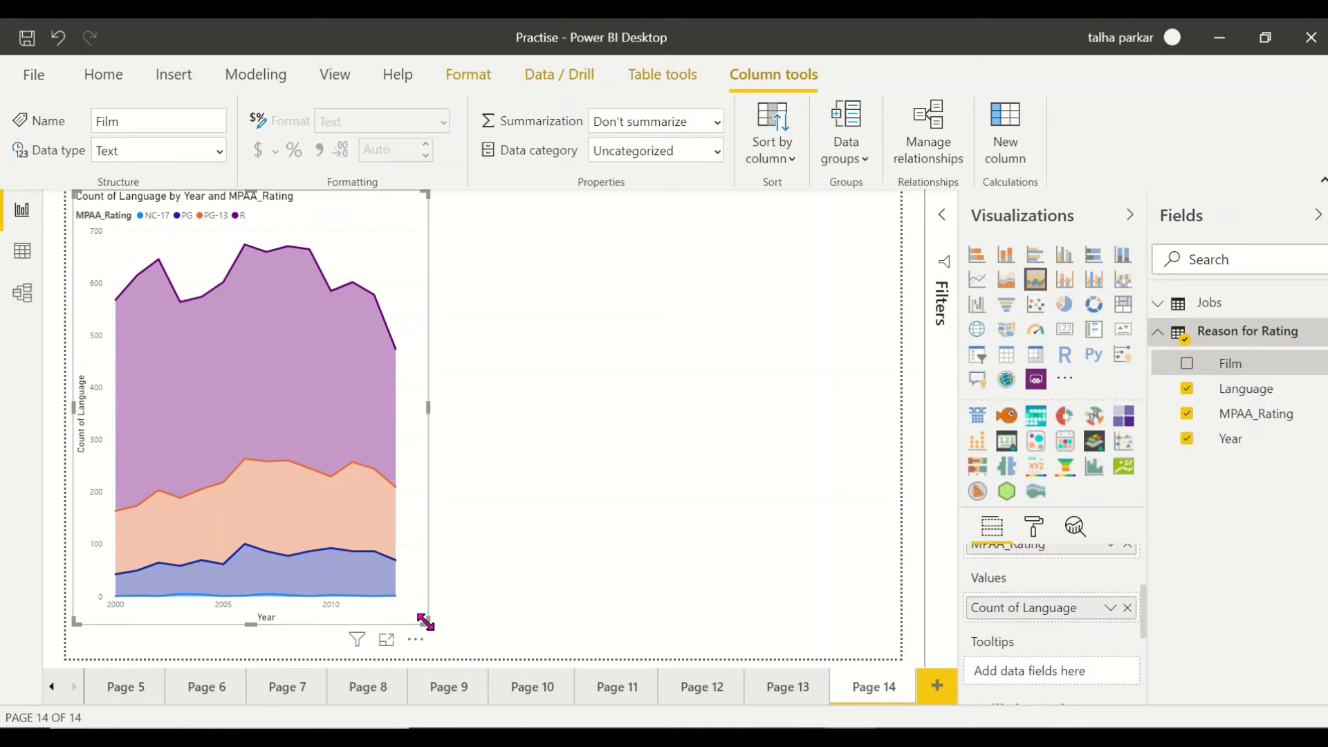
left_click_drag(425, 621, 656, 634)
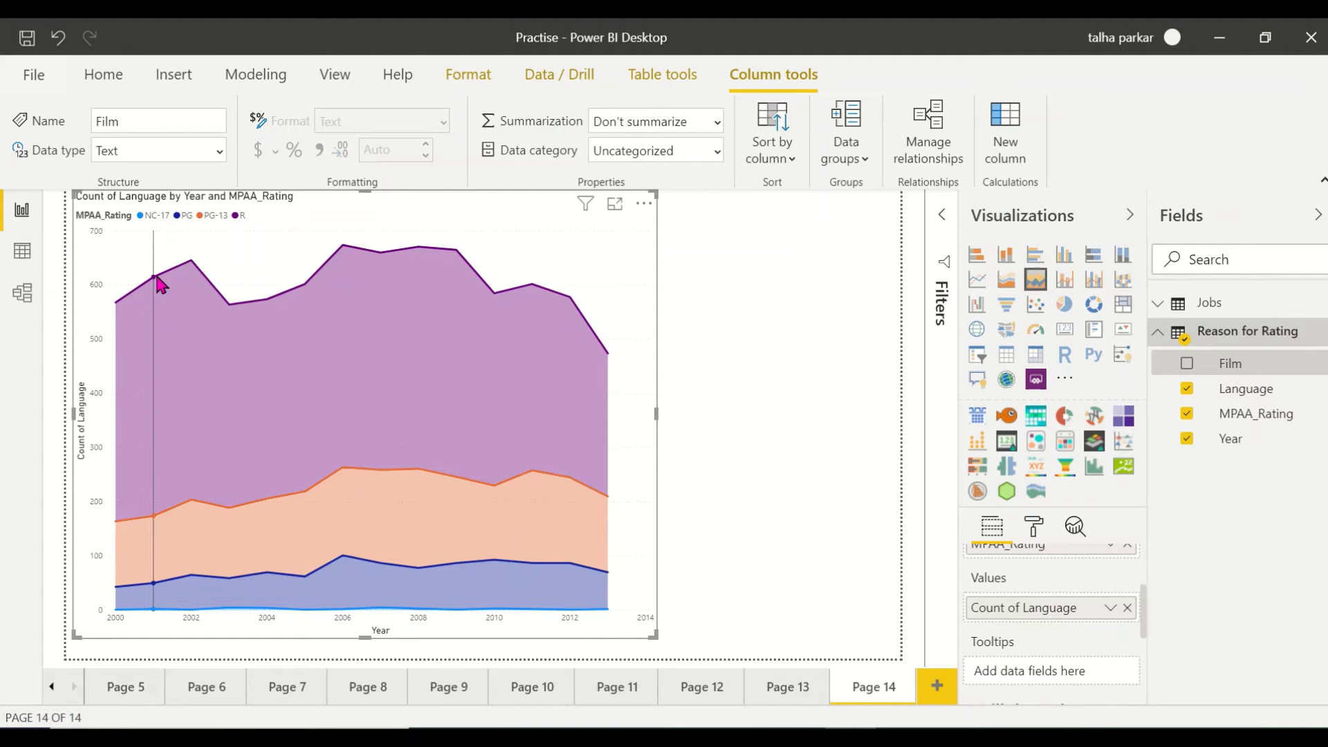
mouse_move(155, 278)
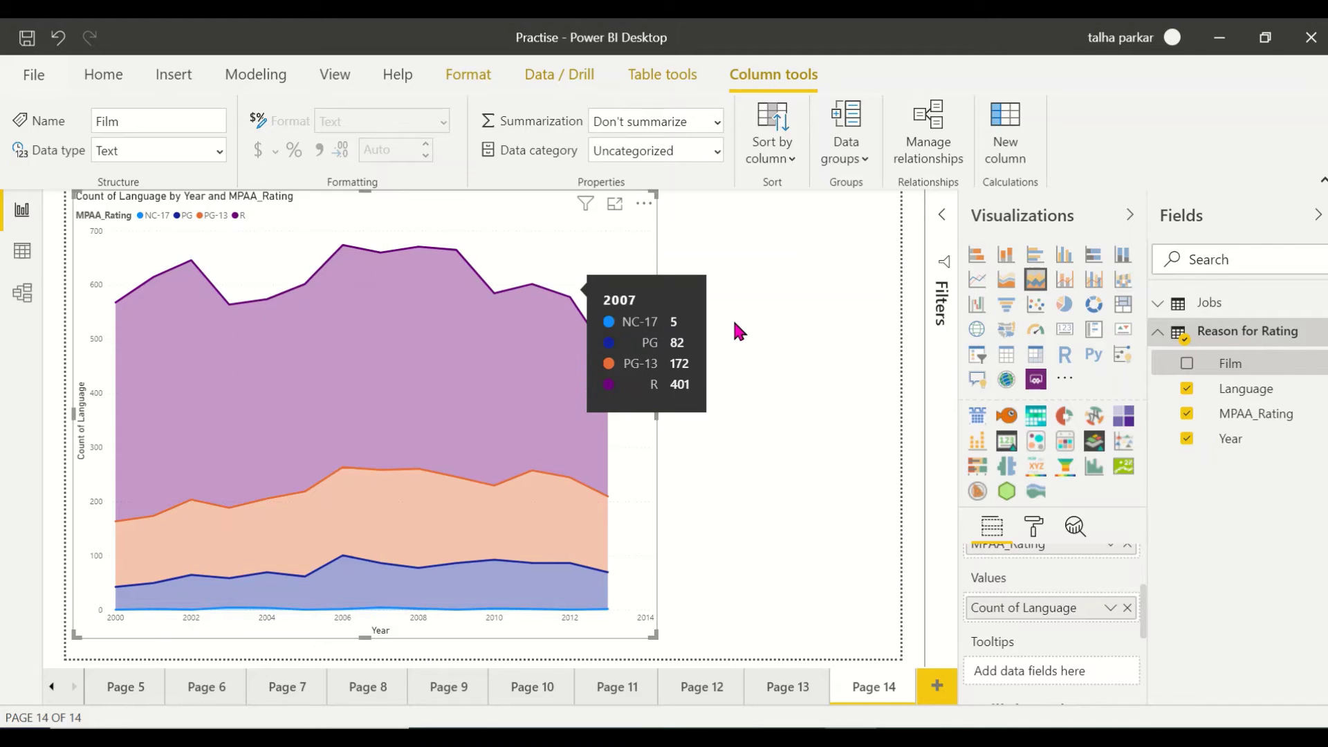
Try adding the Film field to the area chart and remove it again
left_click(1186, 368)
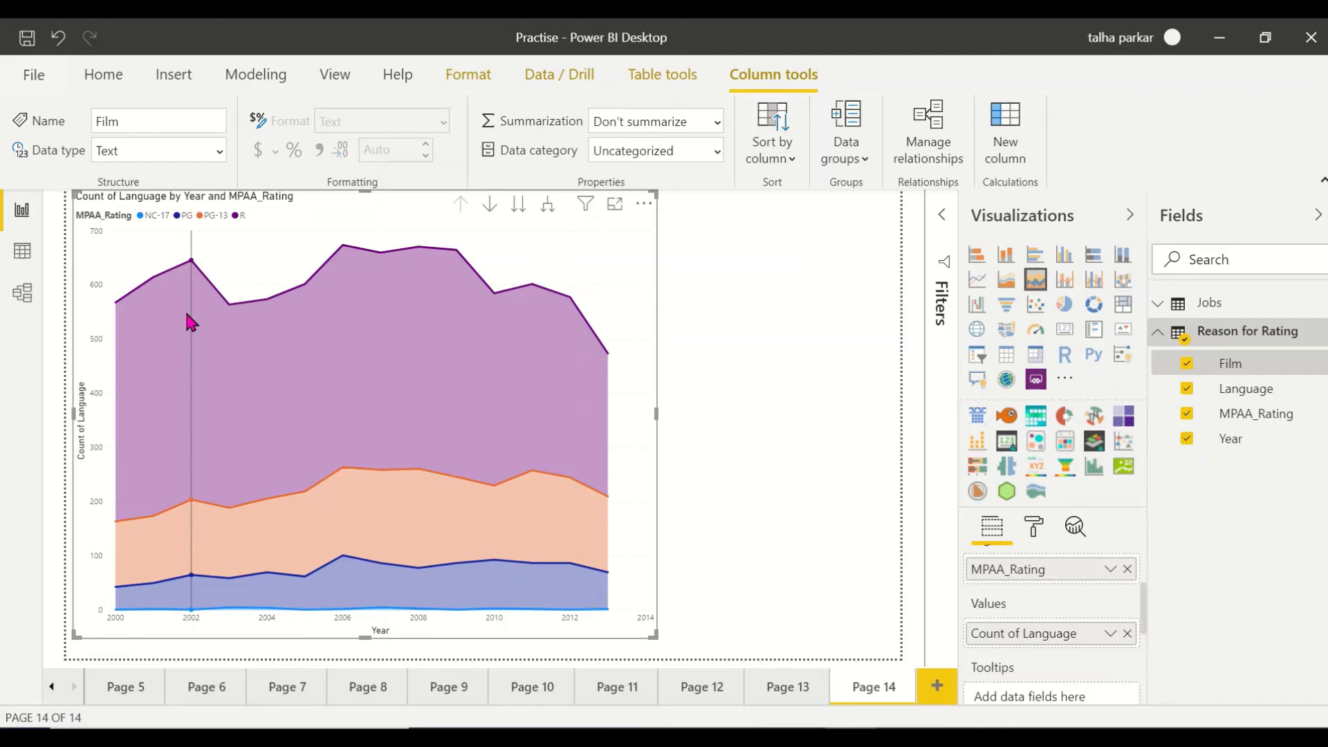
mouse_move(188, 270)
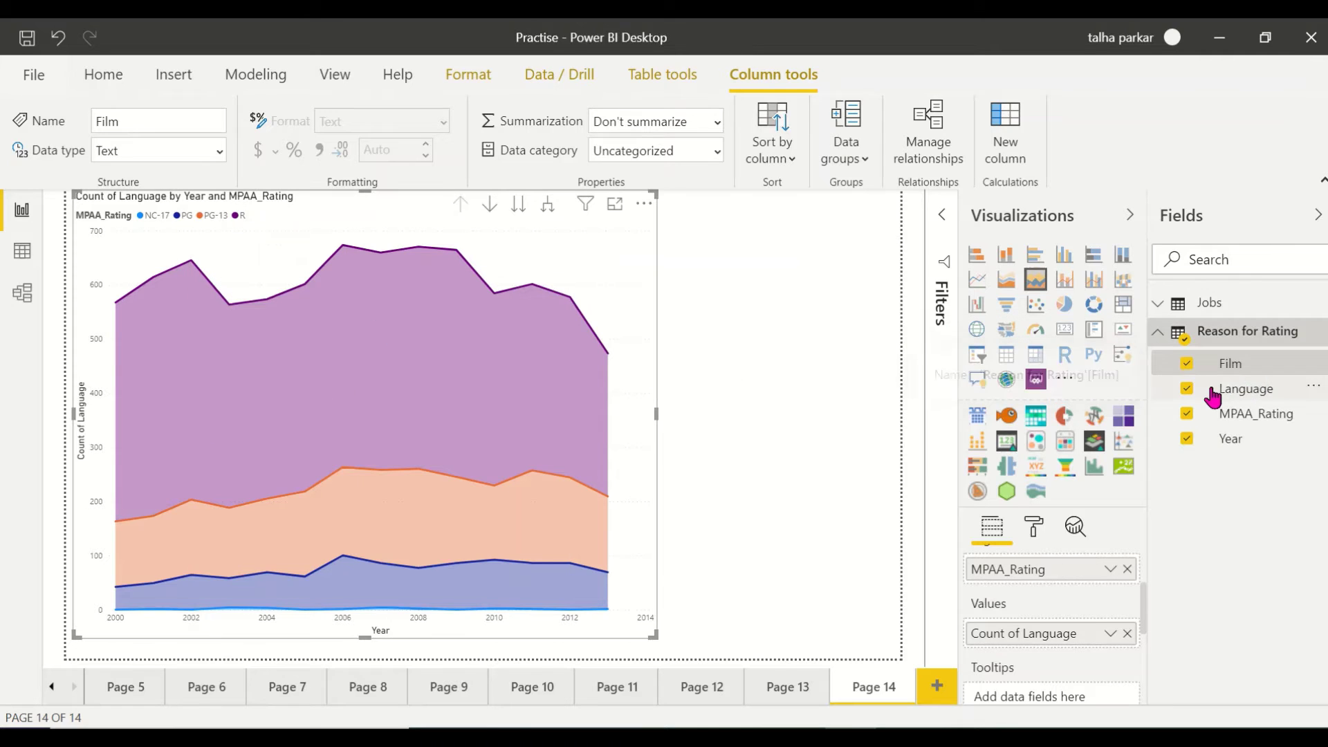
left_click(1188, 366)
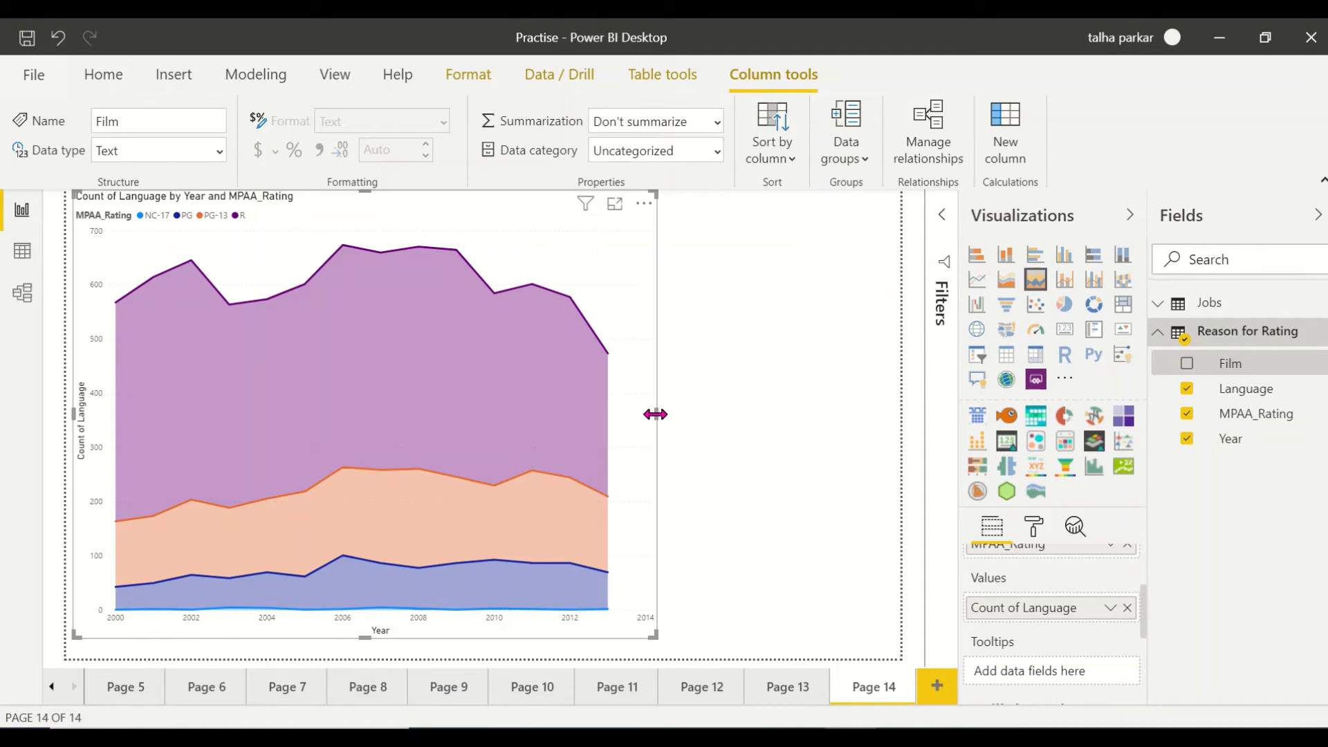
Look through the area chart's formatting options, including the General and Data colors settings
left_click(1042, 533)
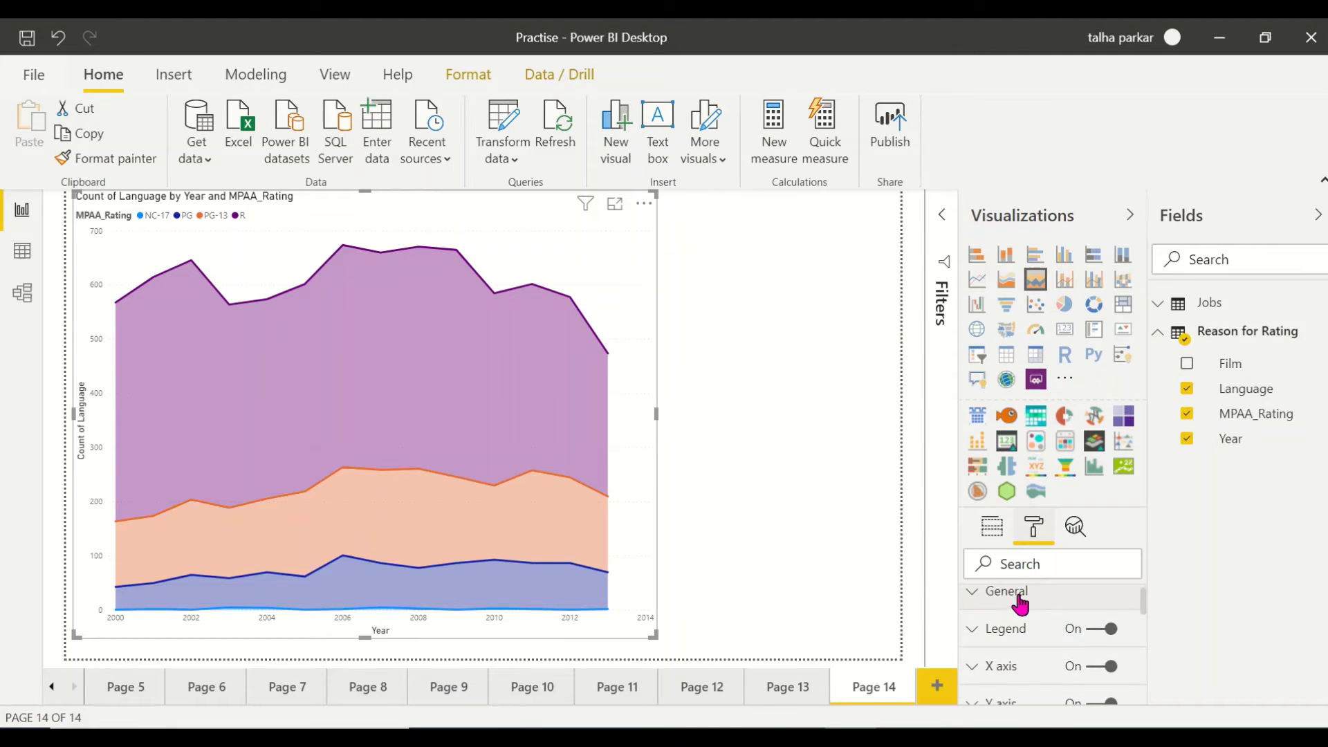
left_click(1019, 594)
scroll(1033, 645, "down", 1)
scroll(1024, 633, "up", 1)
left_click(1017, 639)
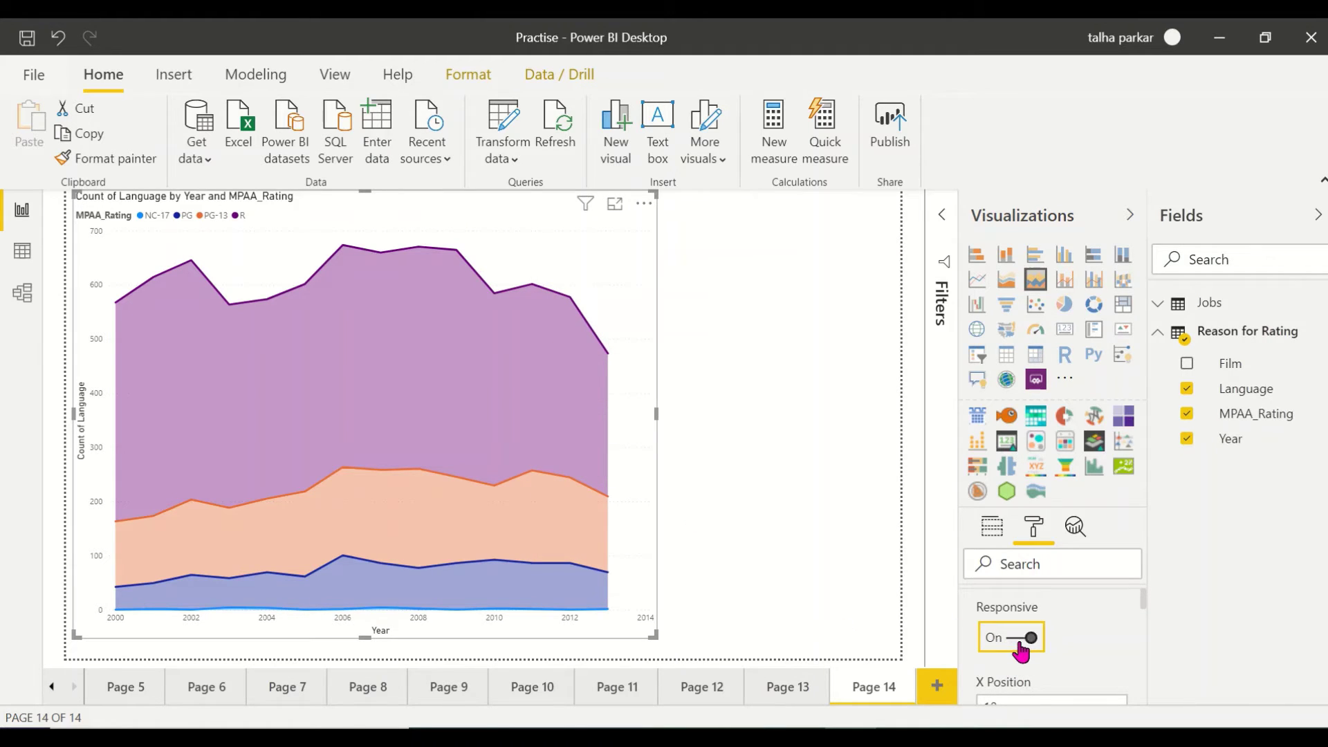
scroll(1019, 645, "down", 5)
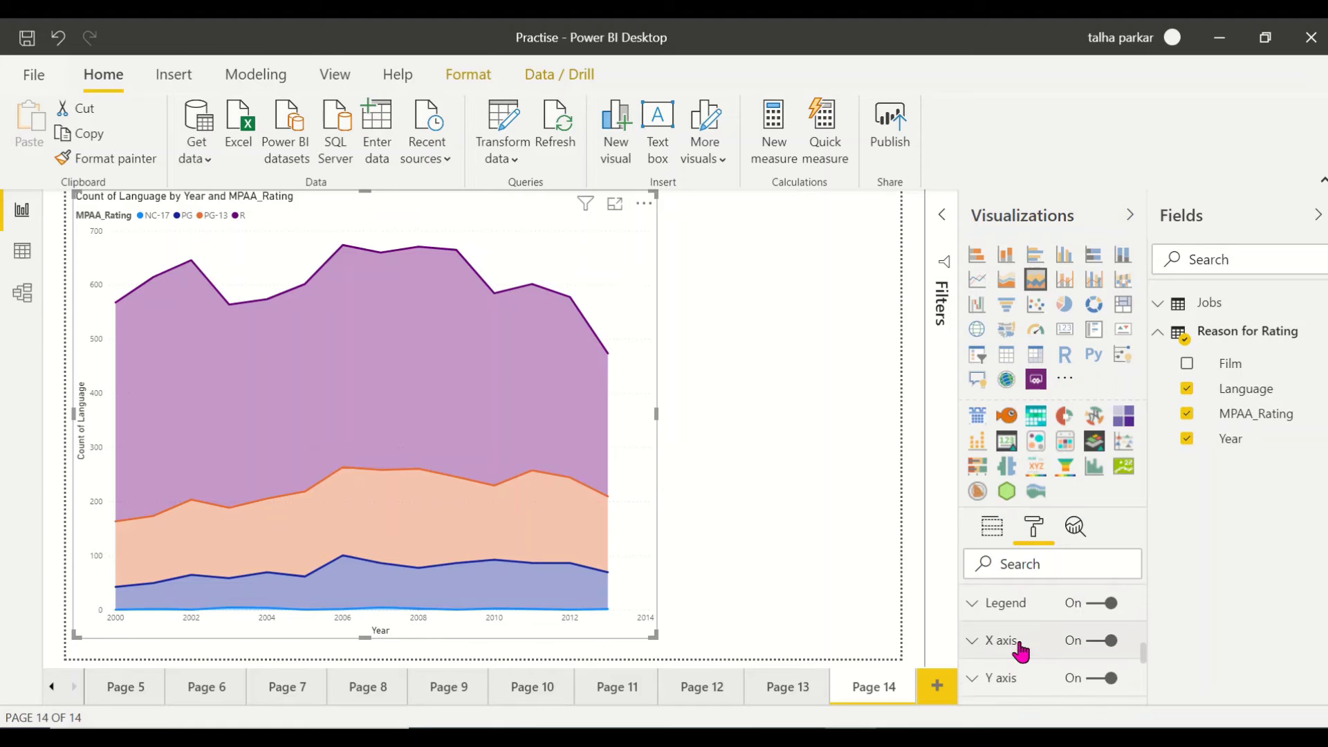
scroll(1019, 649, "down", 3)
scroll(1019, 650, "up", 2)
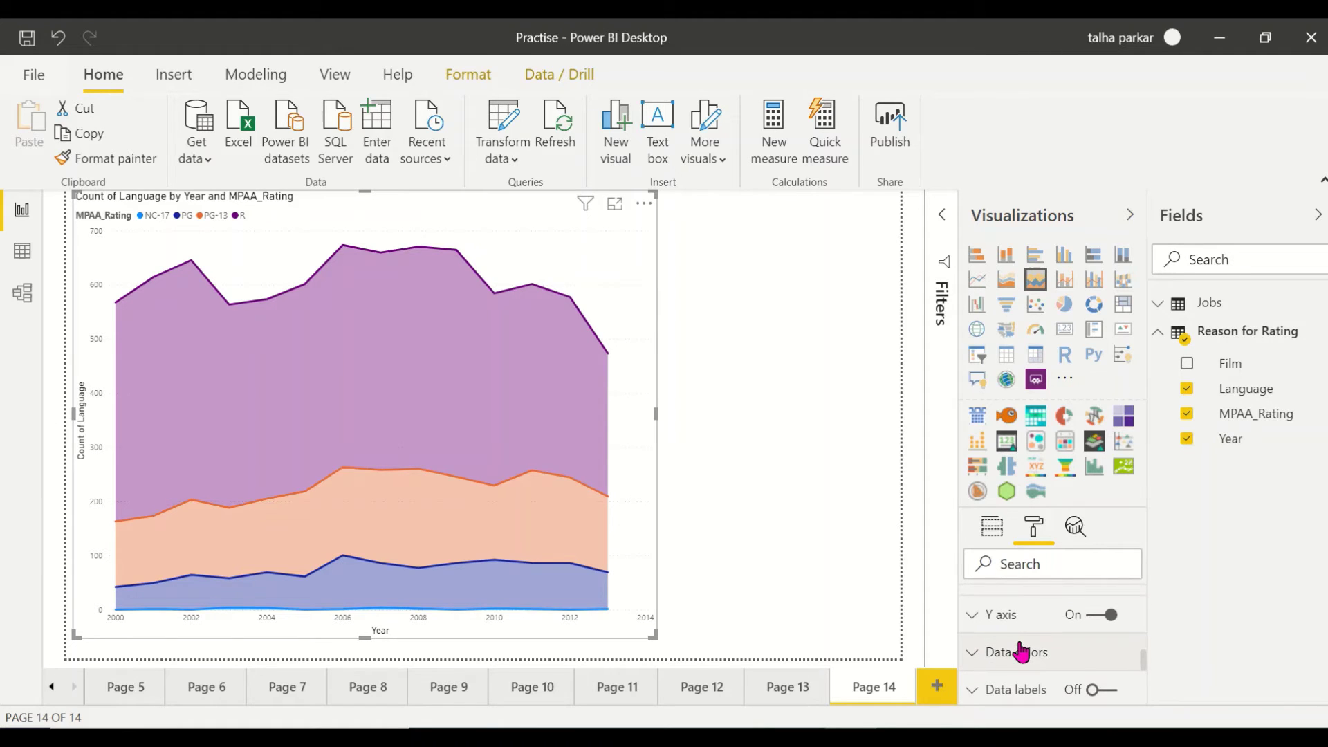
left_click(1020, 651)
scroll(1020, 651, "down", 4)
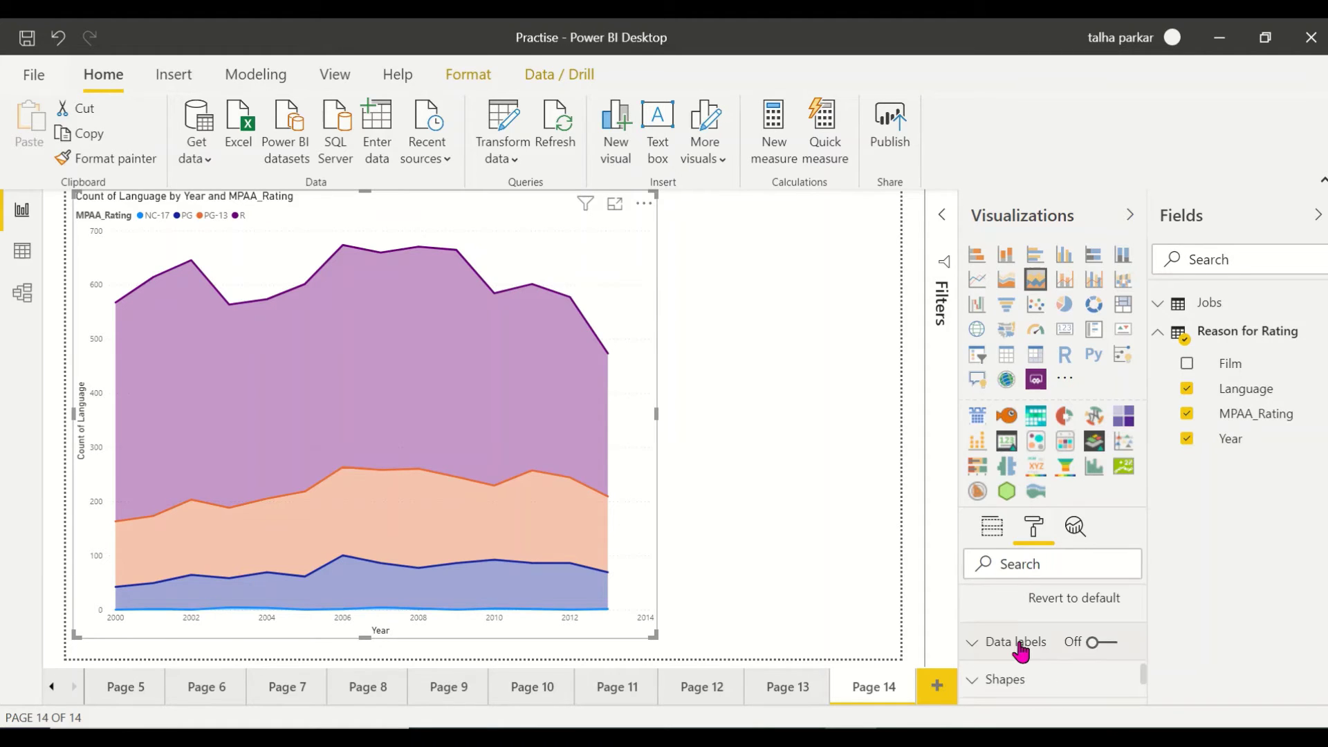
Turn on data labels for the area chart and set their position to Under
left_click(1106, 641)
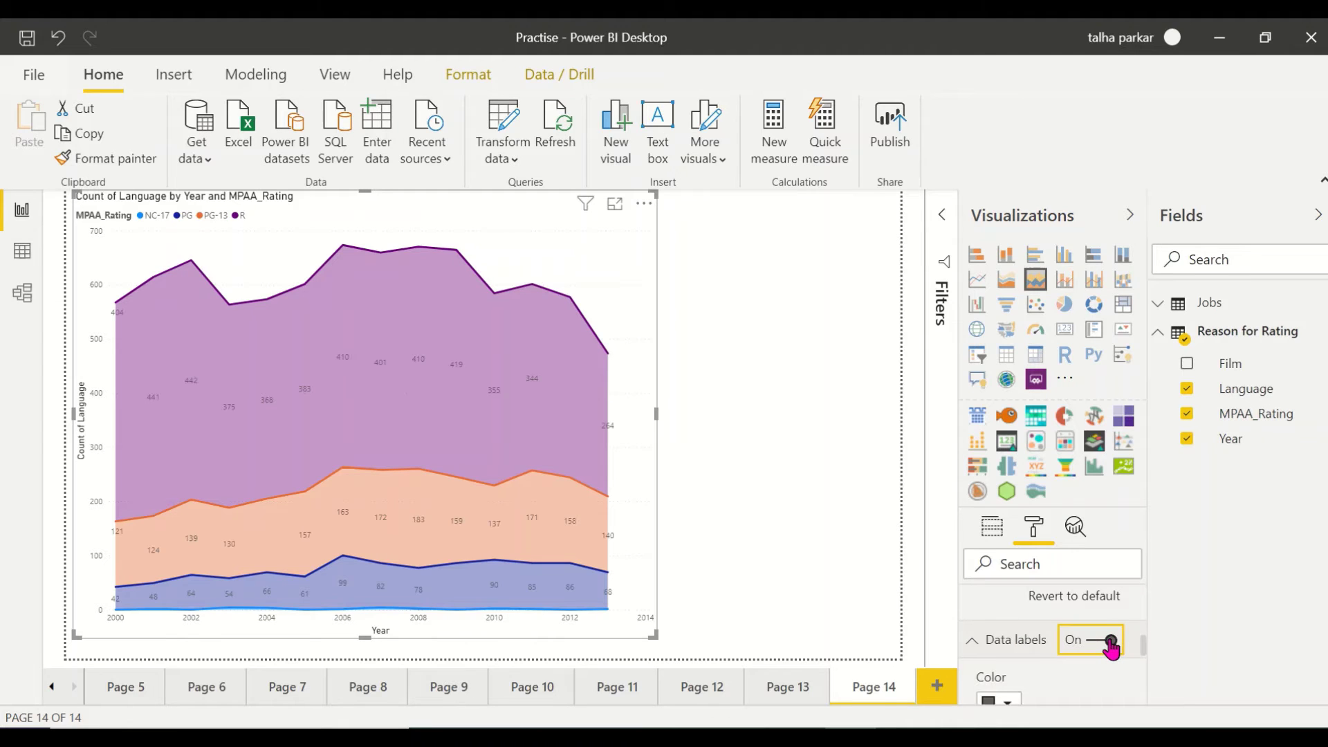
scroll(1110, 646, "down", 1)
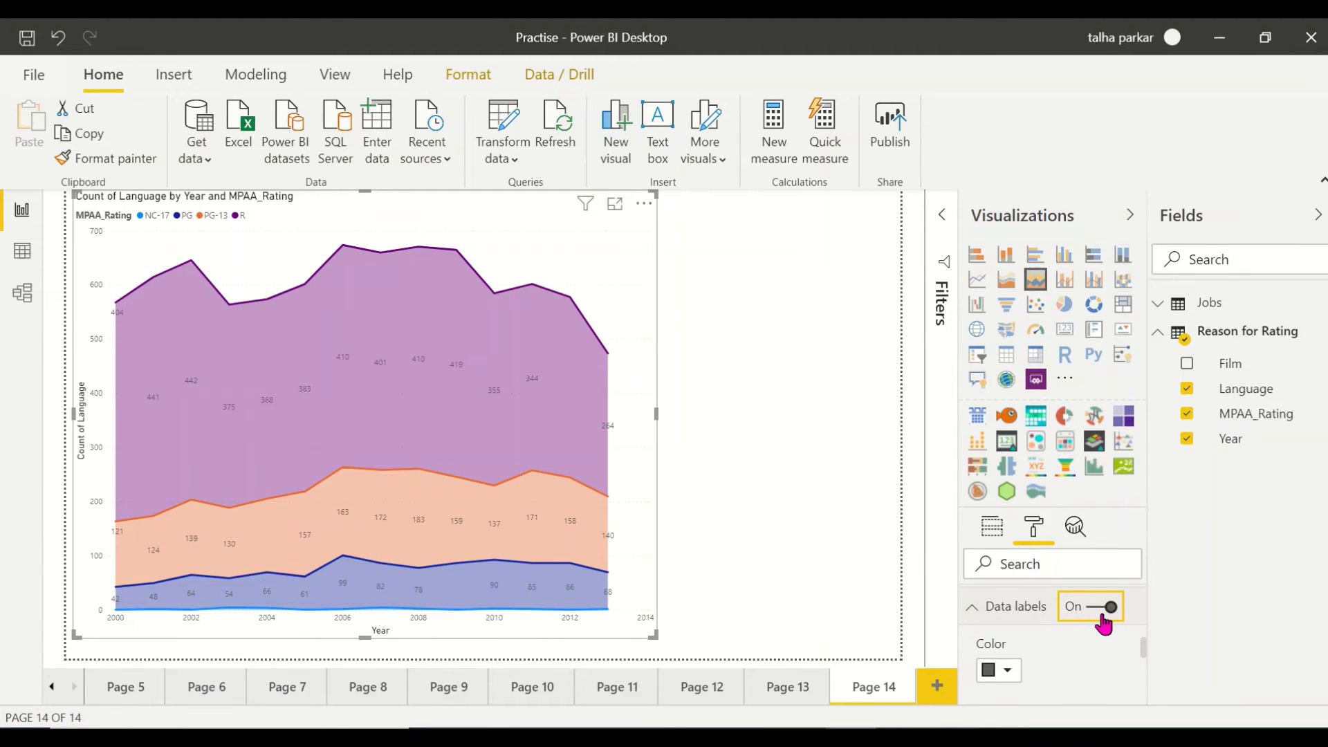
scroll(1020, 644, "down", 4)
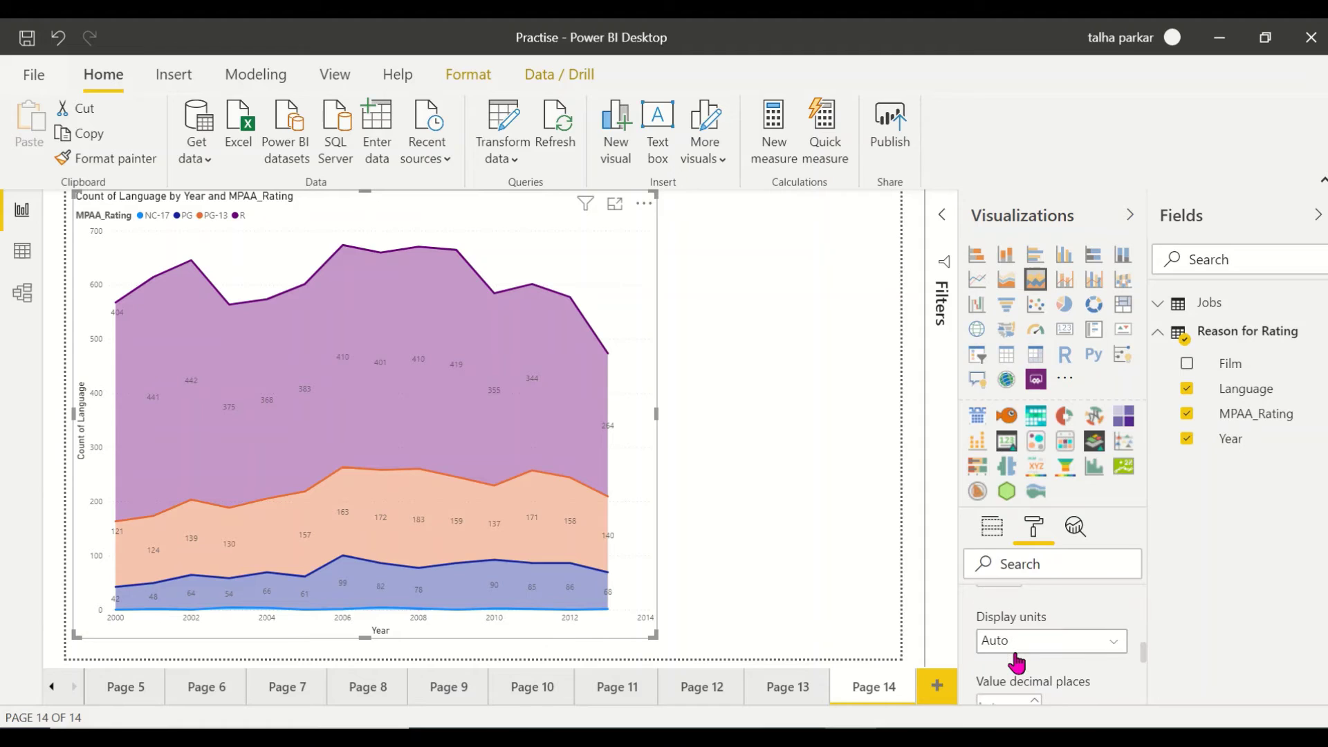
scroll(1061, 709, "down", 3)
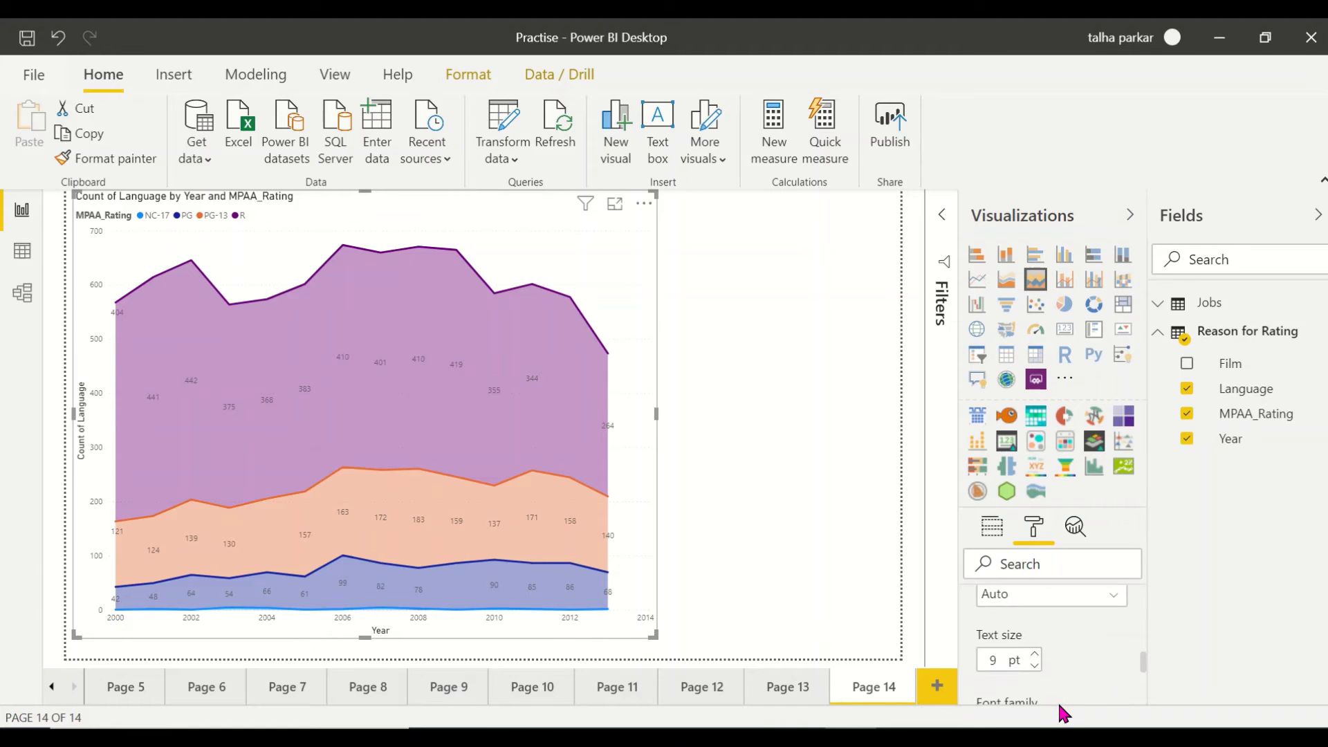
left_click(1093, 611)
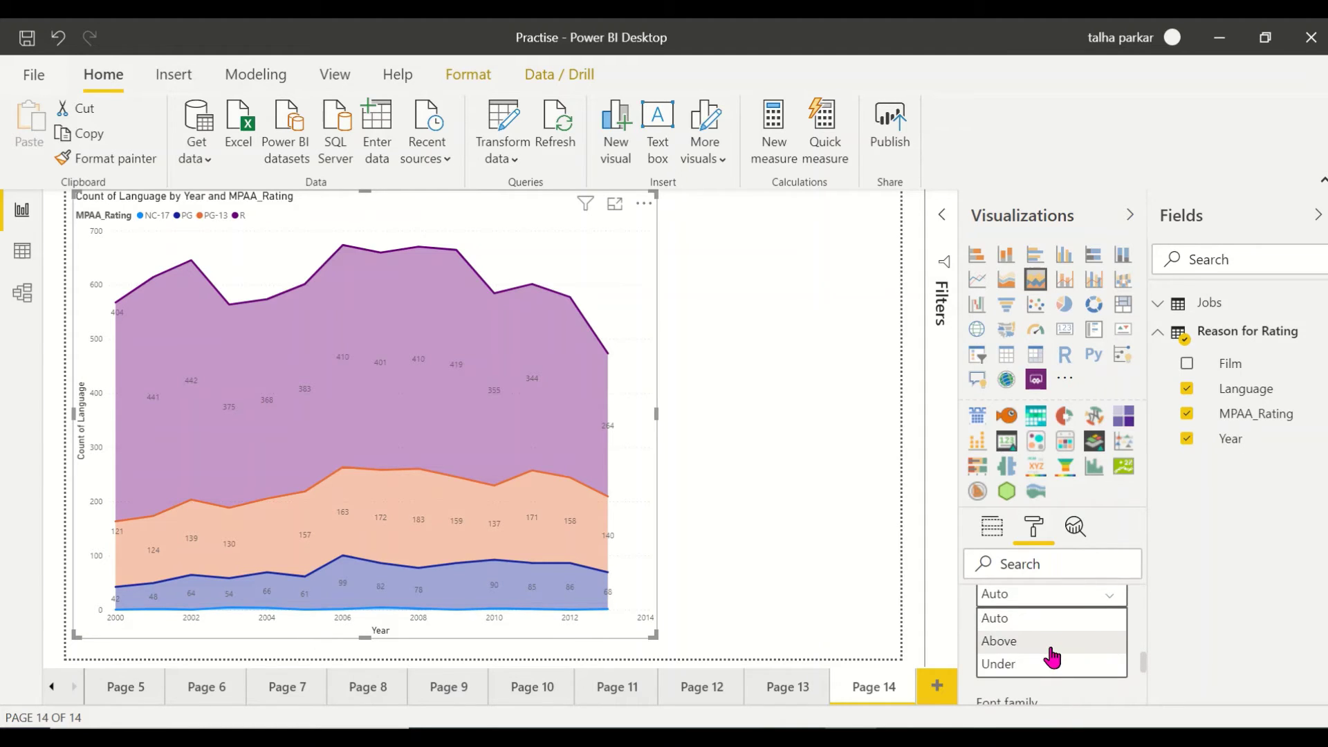
left_click(1045, 642)
left_click(1109, 596)
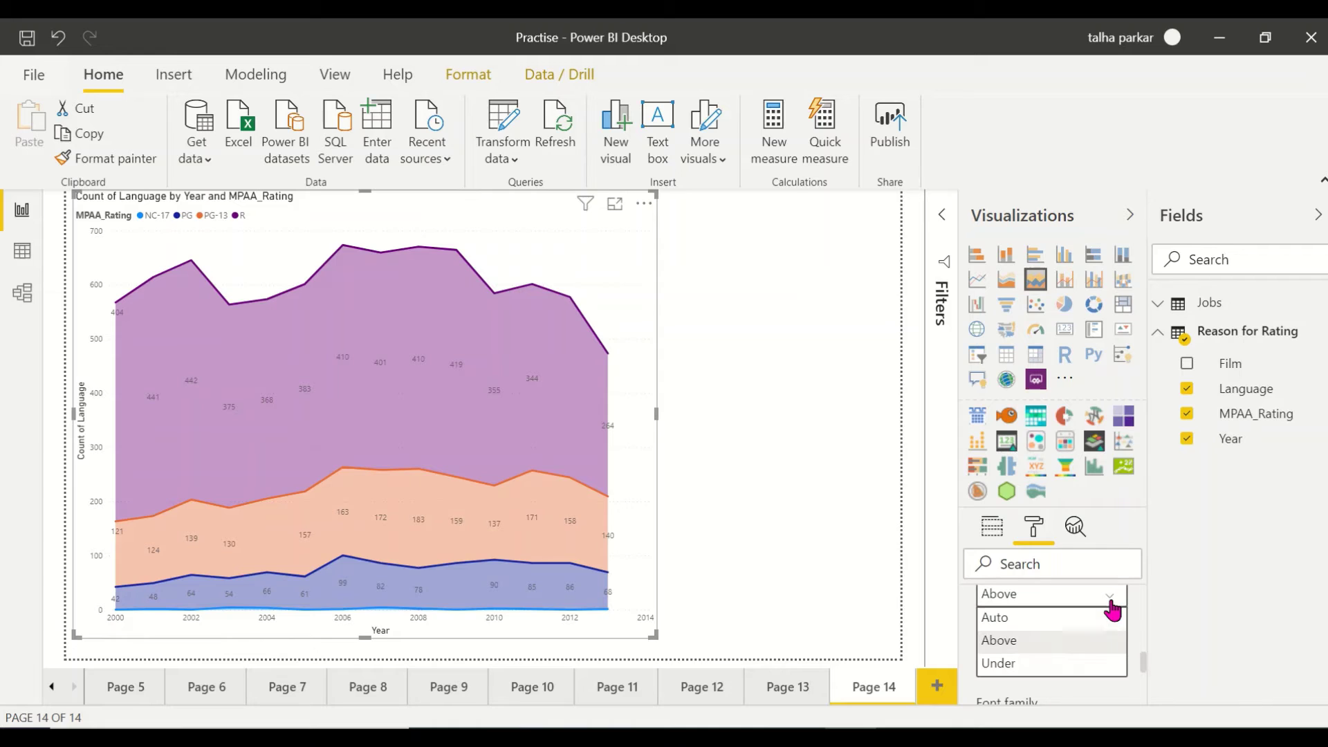
left_click(1060, 665)
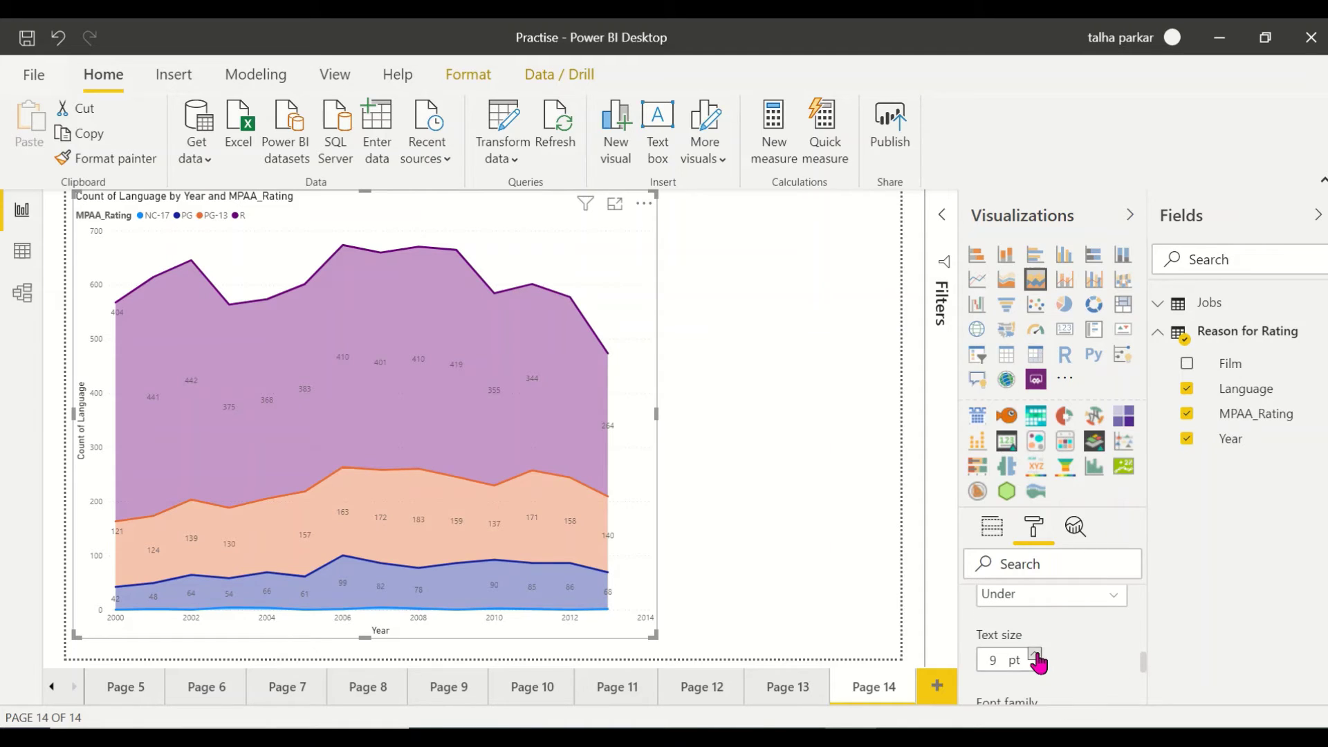
Set the data labels' text size to 18 pt and their label density to 100%
left_click(1035, 655)
left_click(1035, 656)
left_click(1035, 655)
left_click(1035, 656)
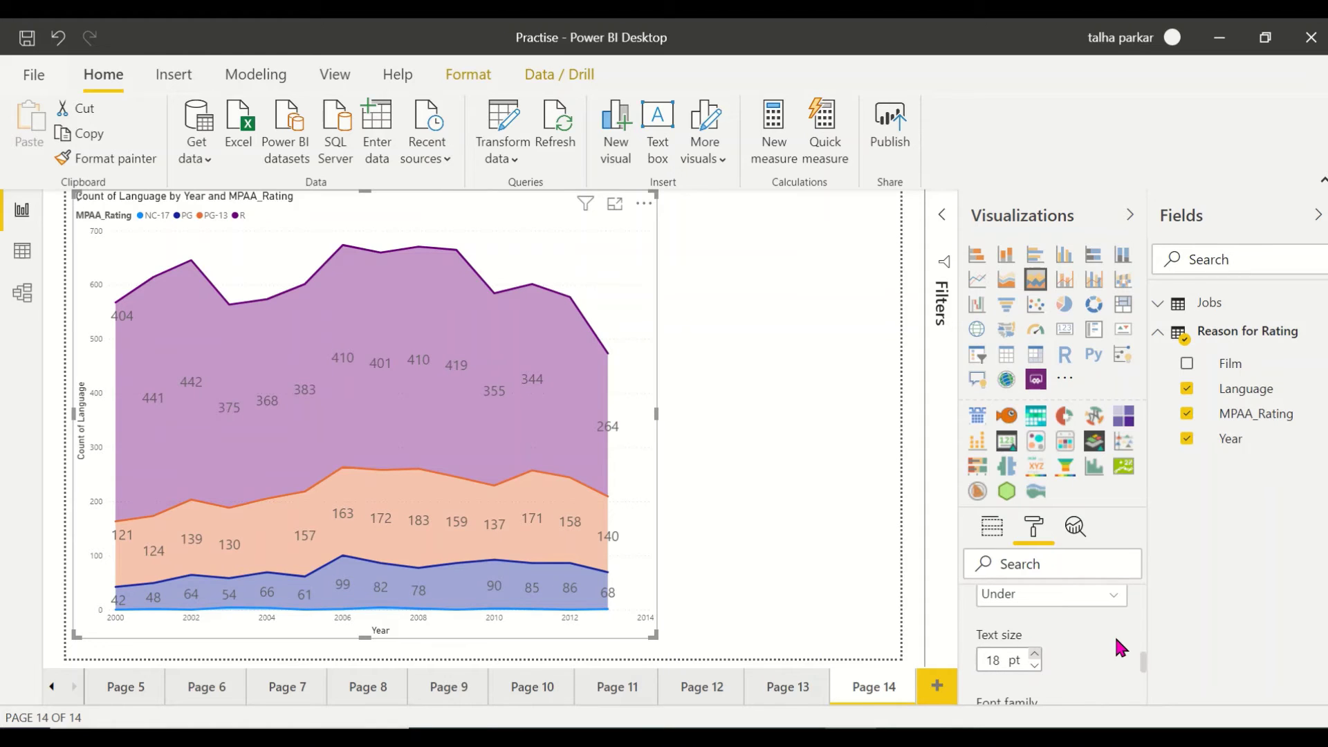
scroll(1120, 647, "down", 3)
scroll(1120, 646, "up", 1)
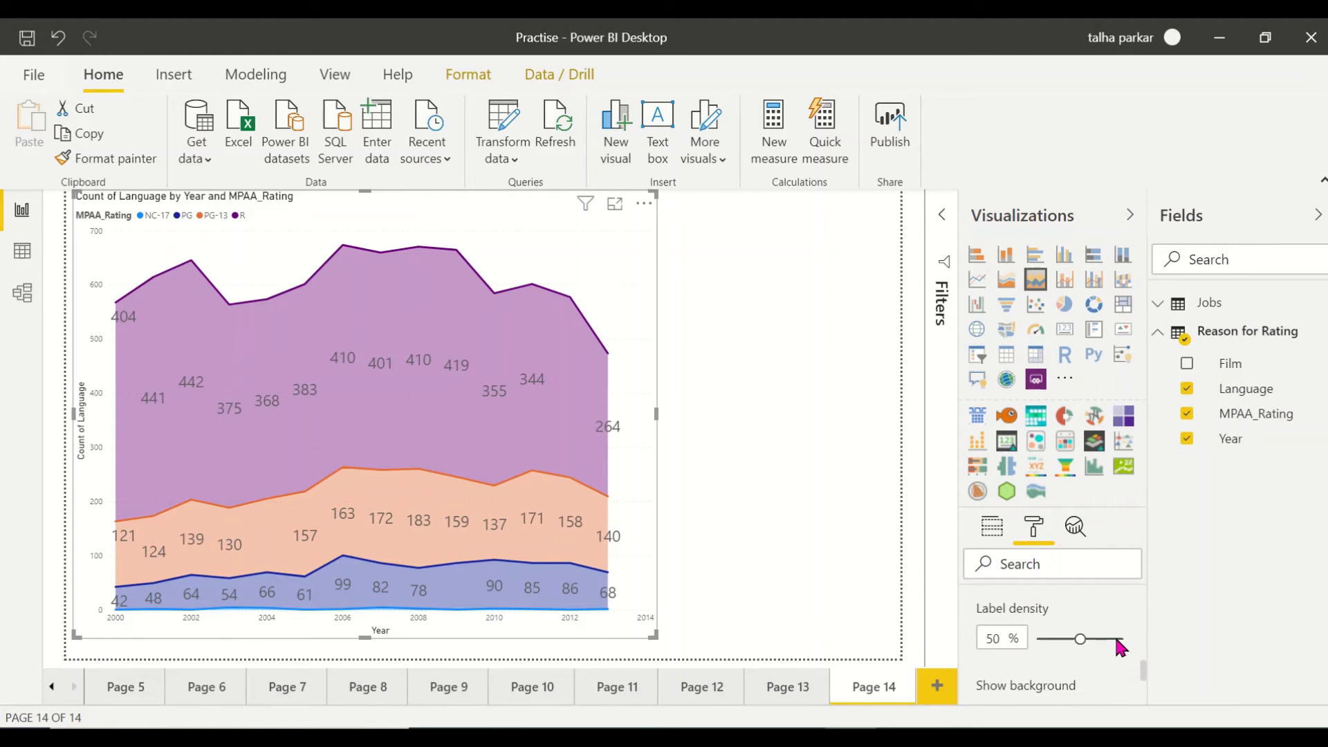
scroll(1120, 646, "down", 1)
left_click_drag(1078, 591, 1123, 602)
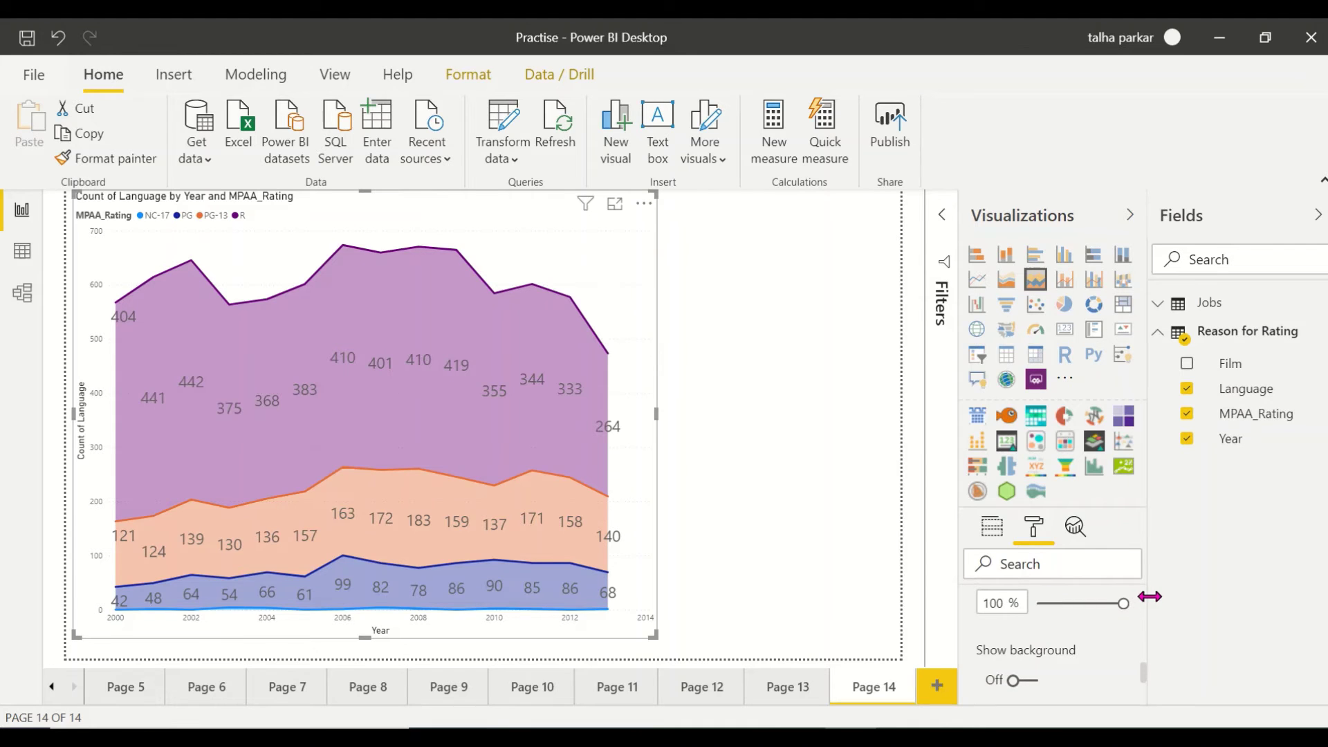
Turn on series customization for the data labels and look through the NC-17 series' label settings
scroll(1092, 632, "down", 1)
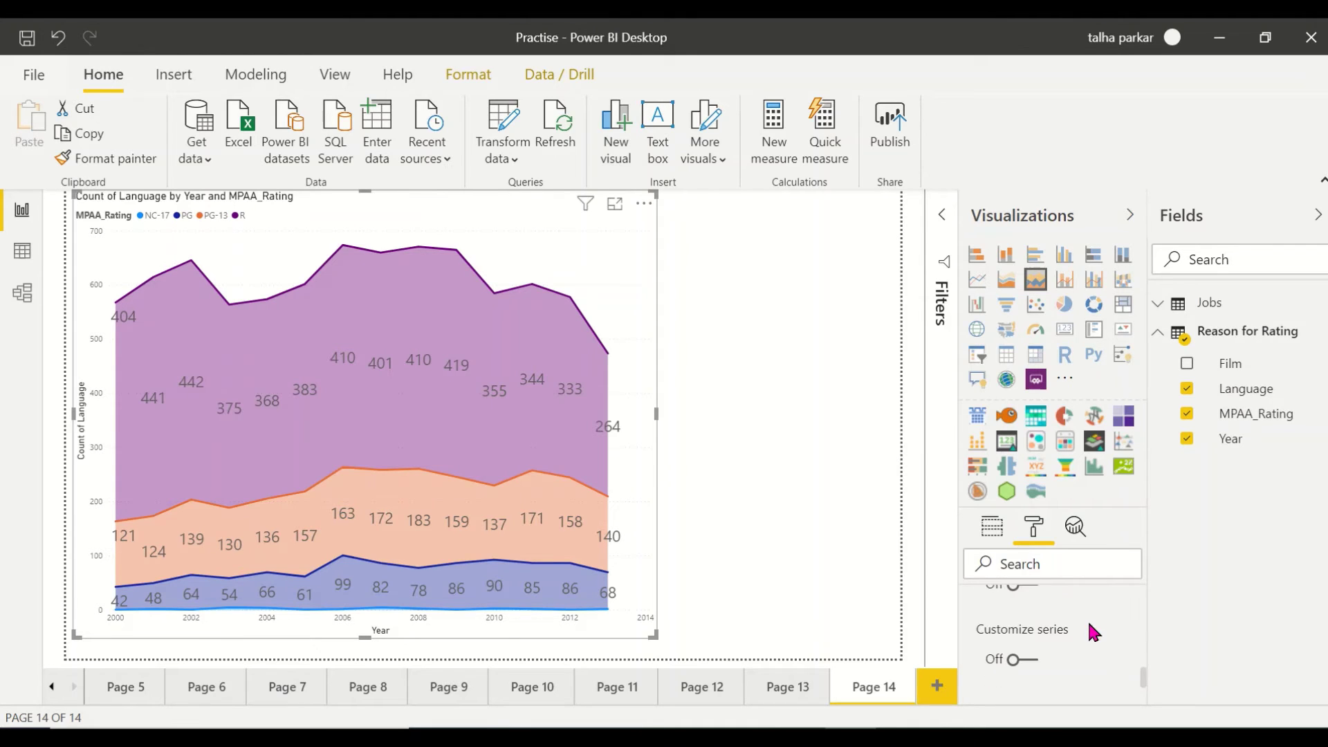
left_click(1025, 660)
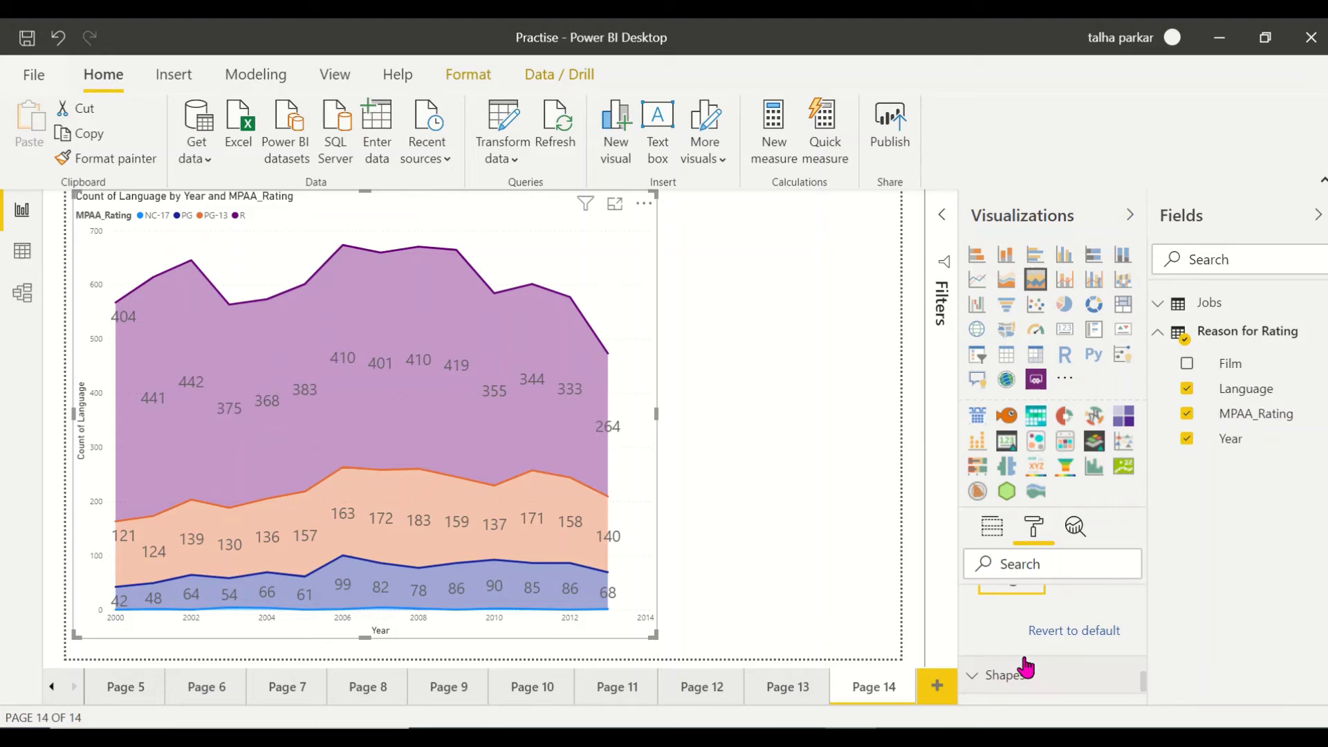
left_click(1024, 619)
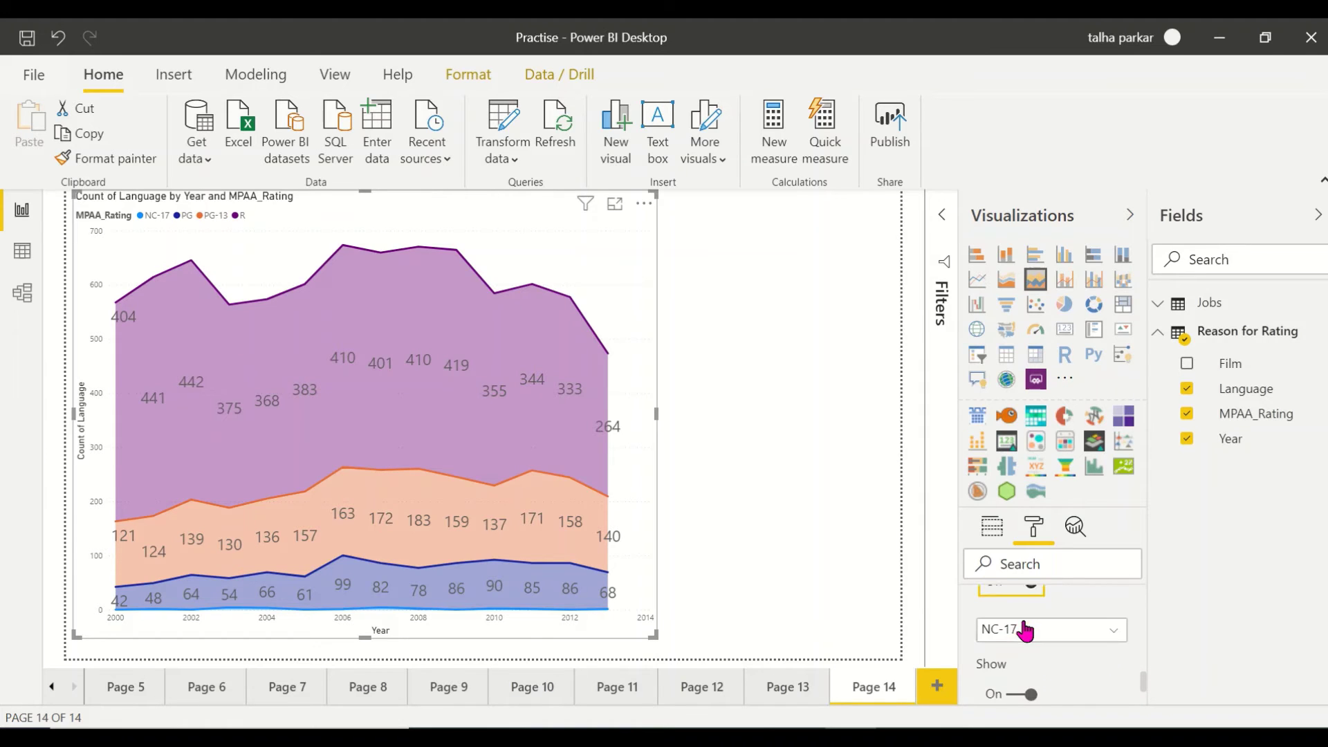
left_click(1089, 621)
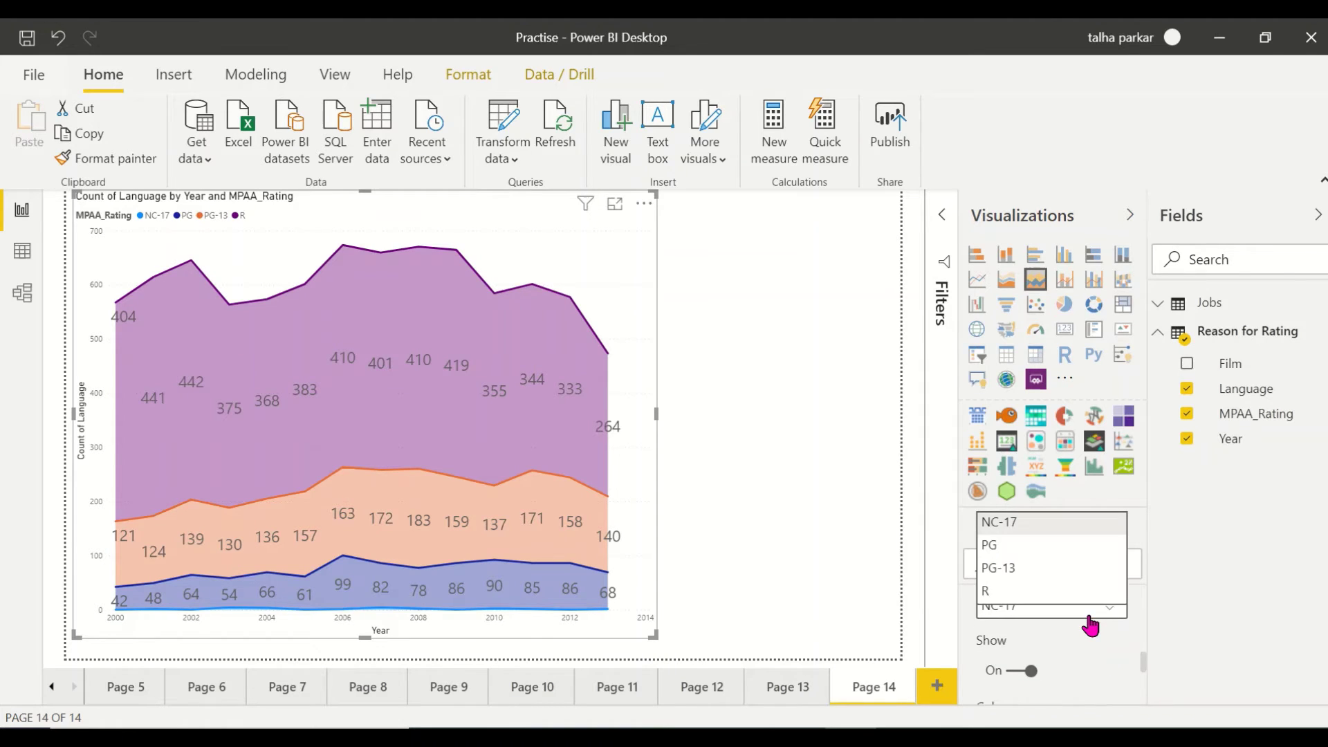
scroll(1089, 625, "down", 6)
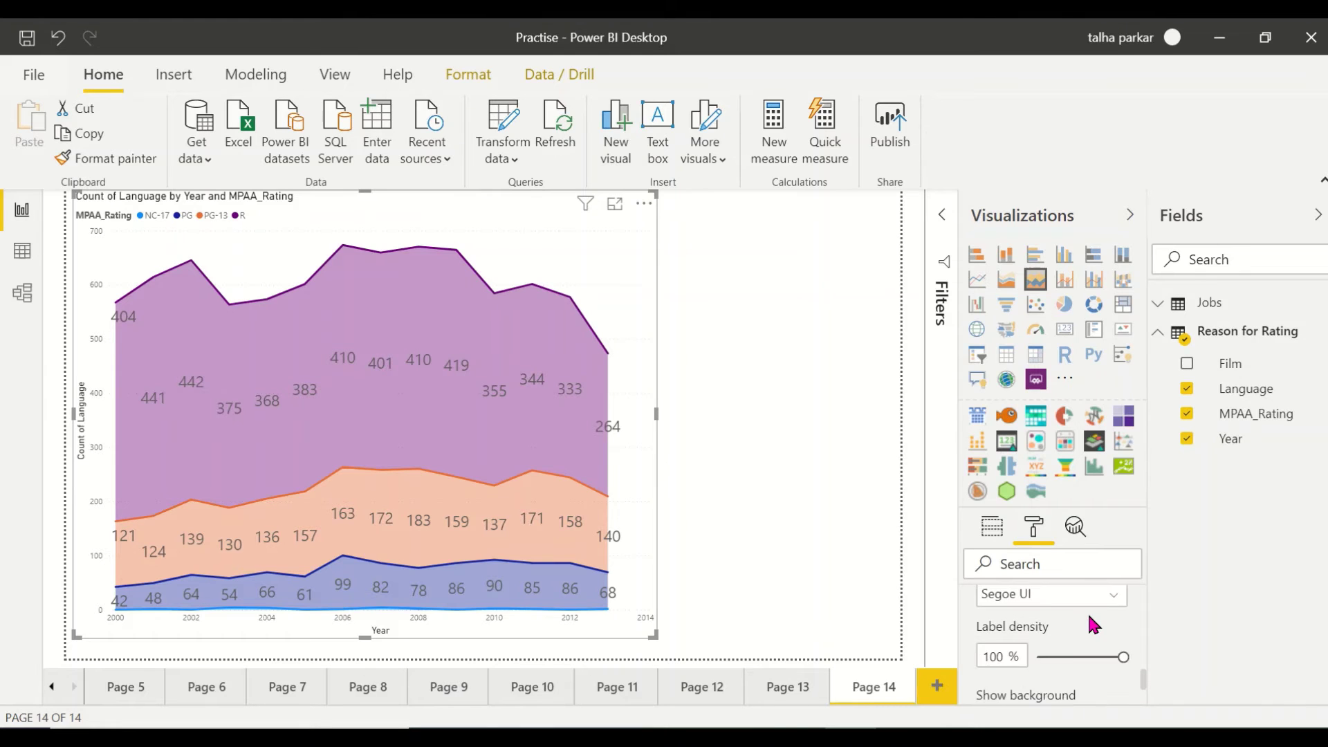
scroll(1086, 608, "down", 3)
scroll(1077, 631, "up", 1)
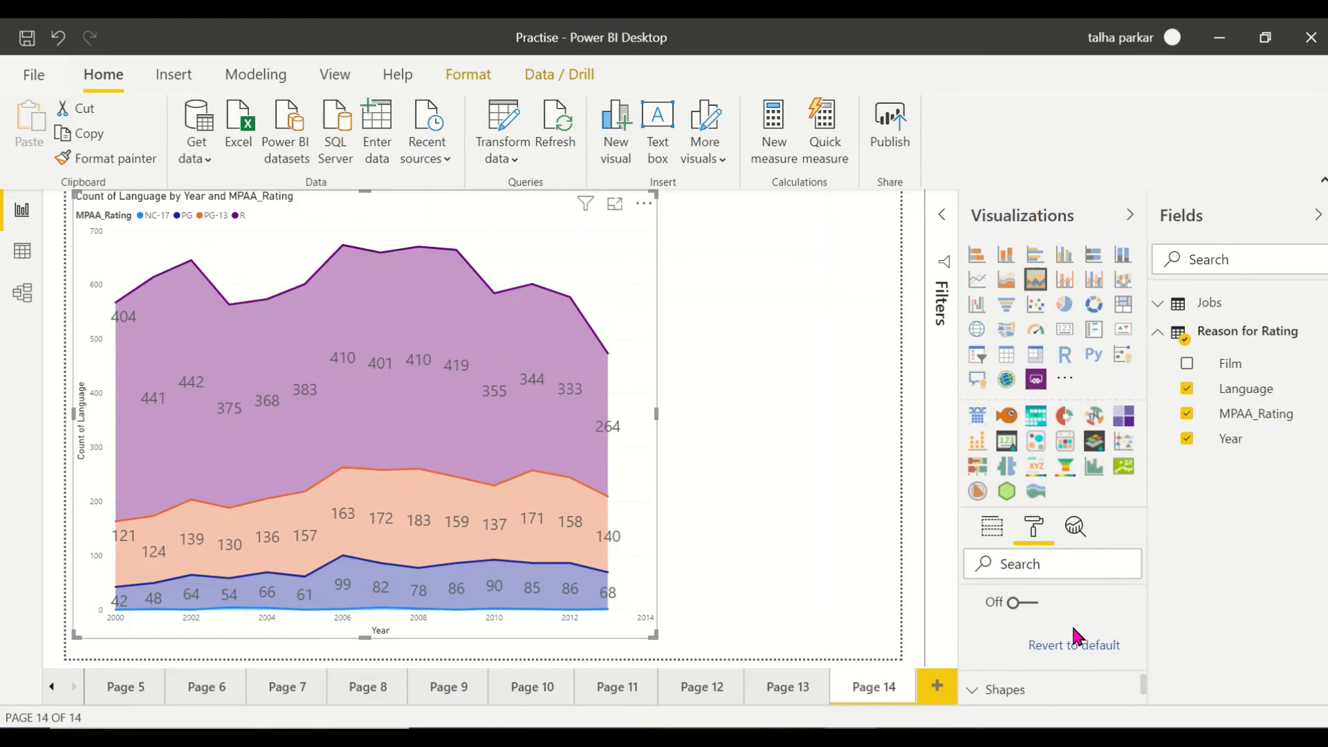
Set the stroke width of the area chart's lines to 7 in the Shapes settings
left_click(1033, 689)
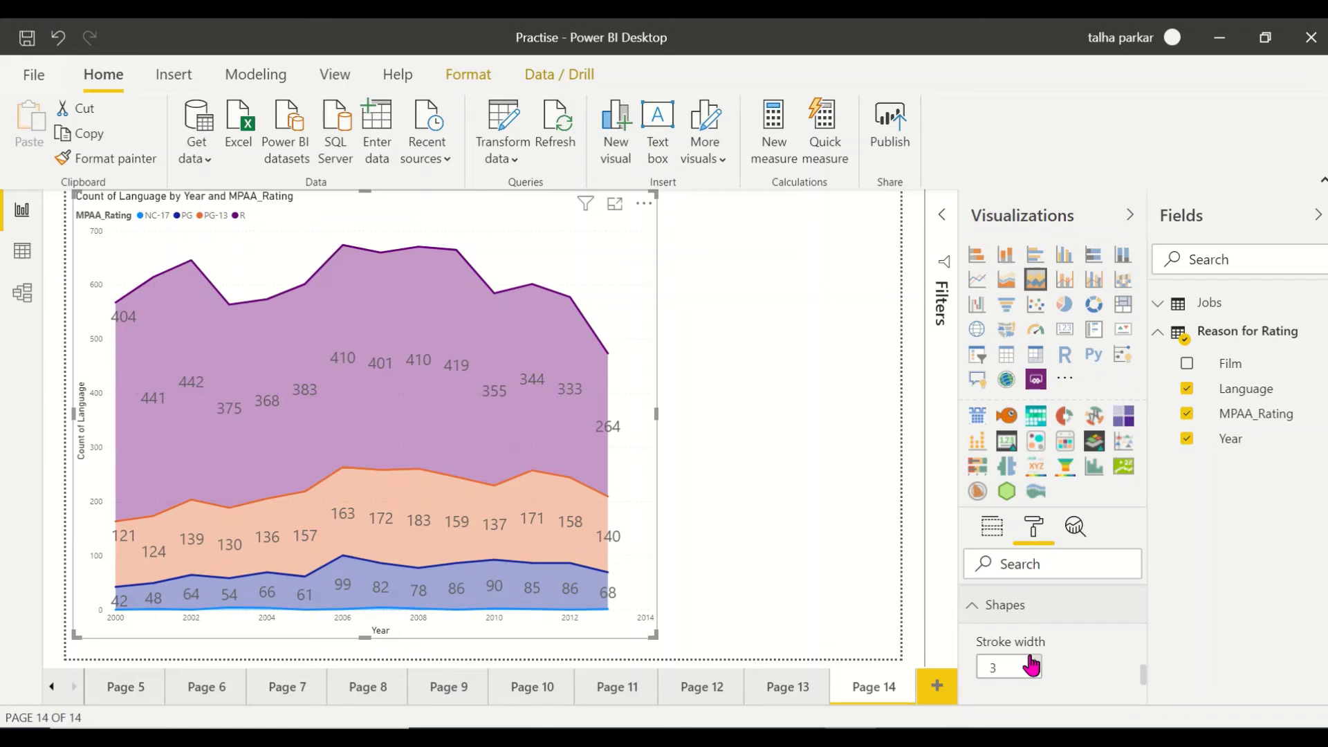
left_click(1033, 662)
left_click(1033, 662)
left_click(1033, 662)
scroll(1081, 650, "down", 1)
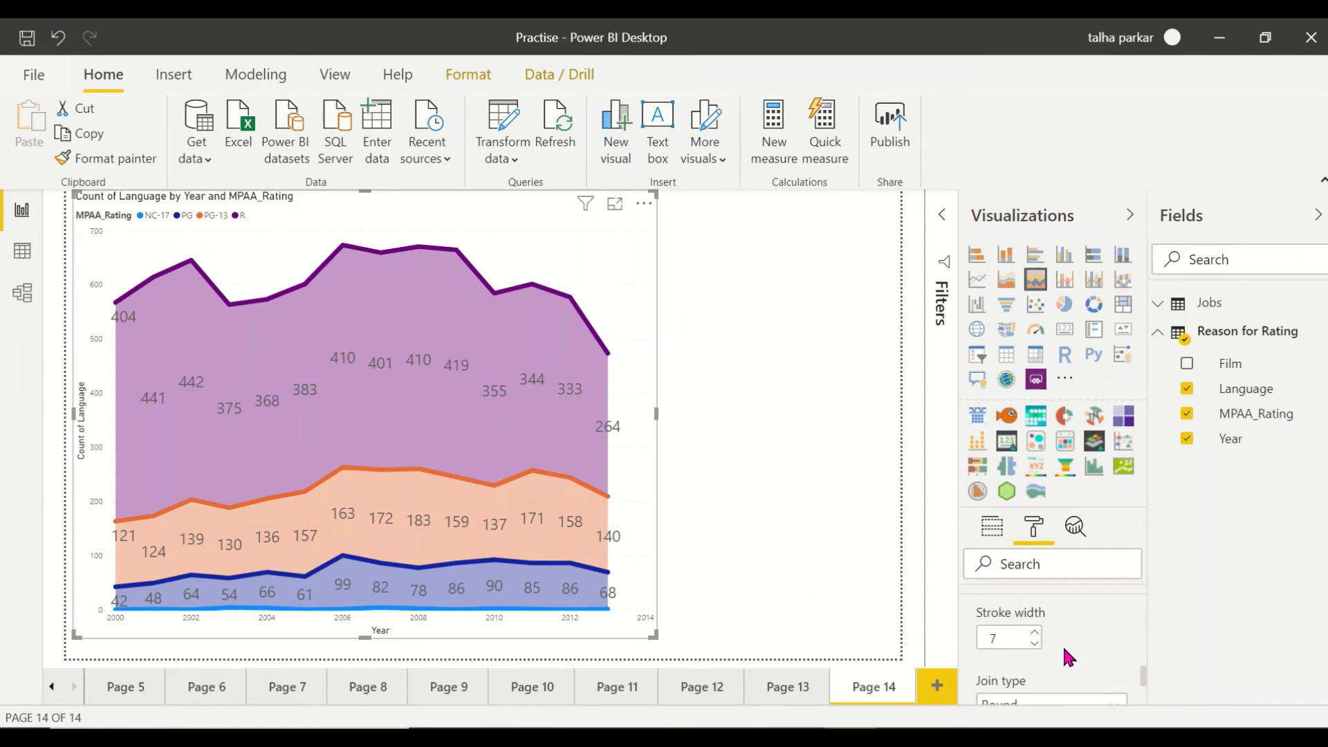
Try the Bevel join type for the chart lines and set the join type to Miter
scroll(1062, 645, "down", 1)
left_click(1118, 665)
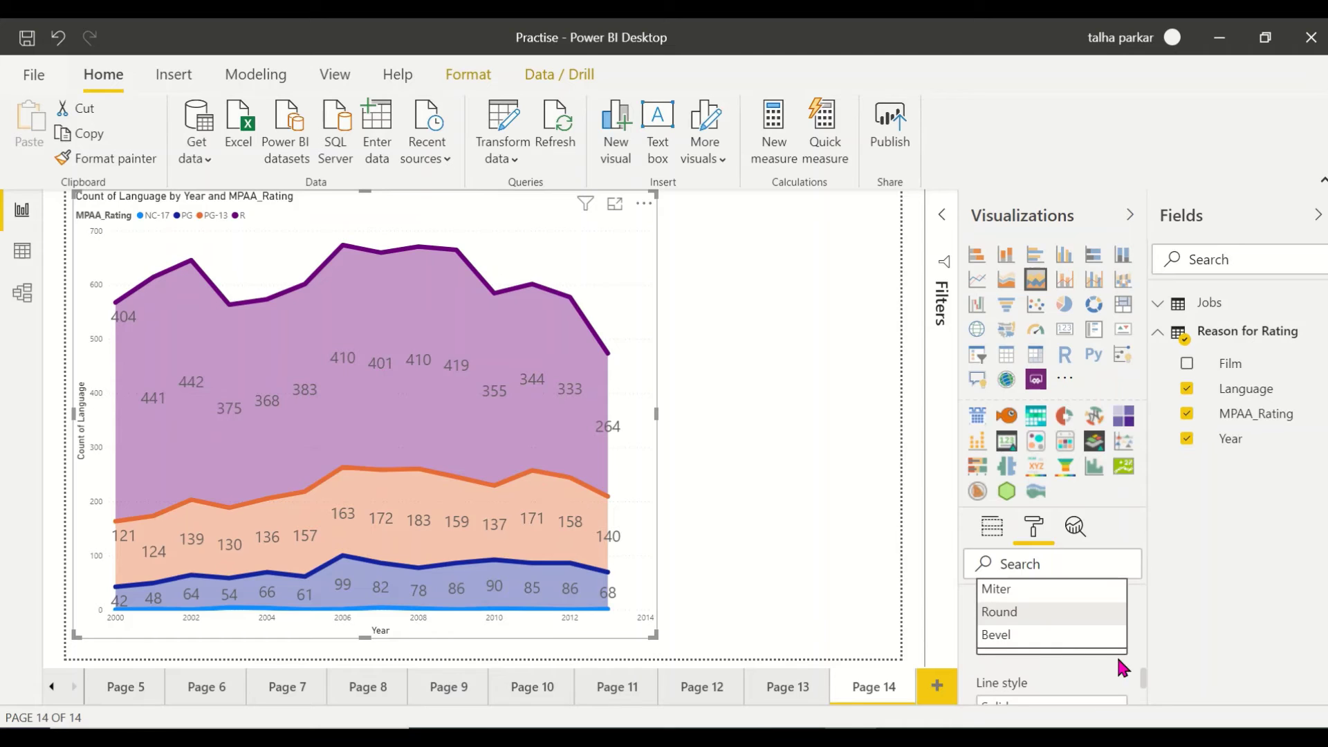
left_click(1094, 641)
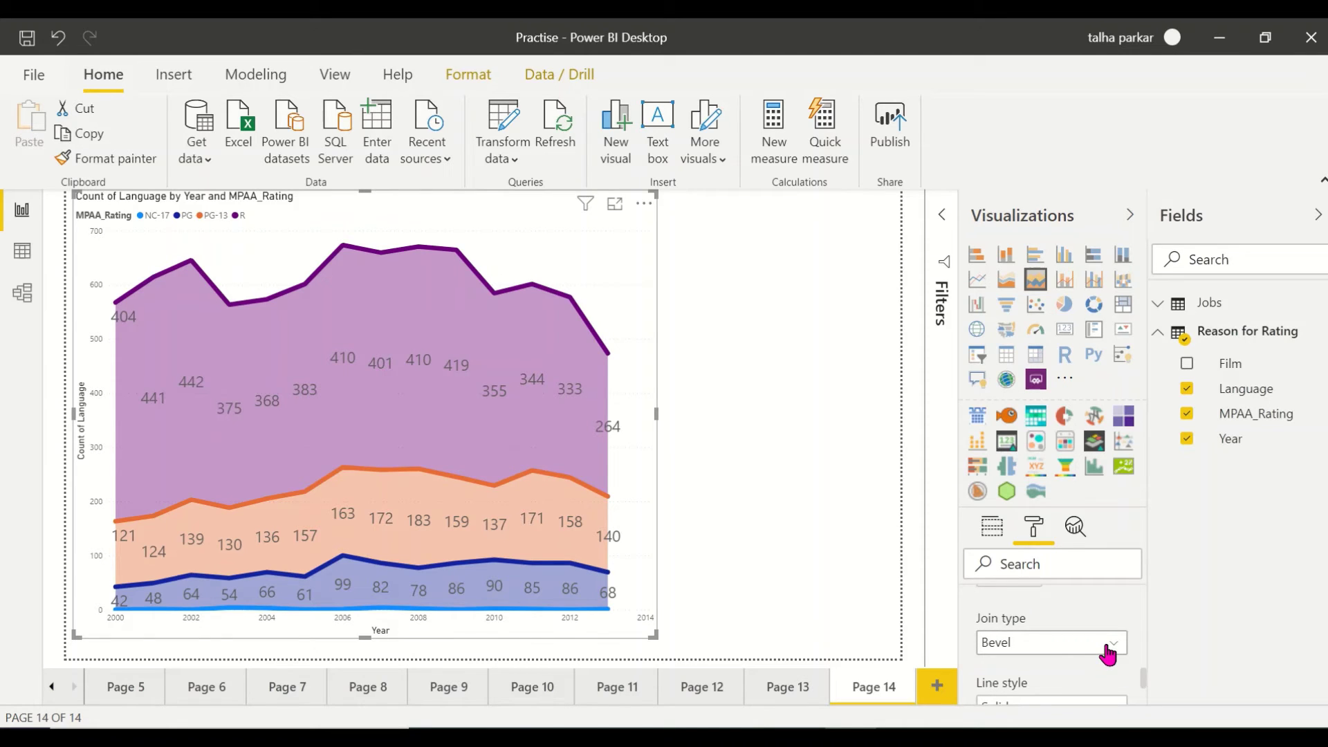
left_click(1107, 653)
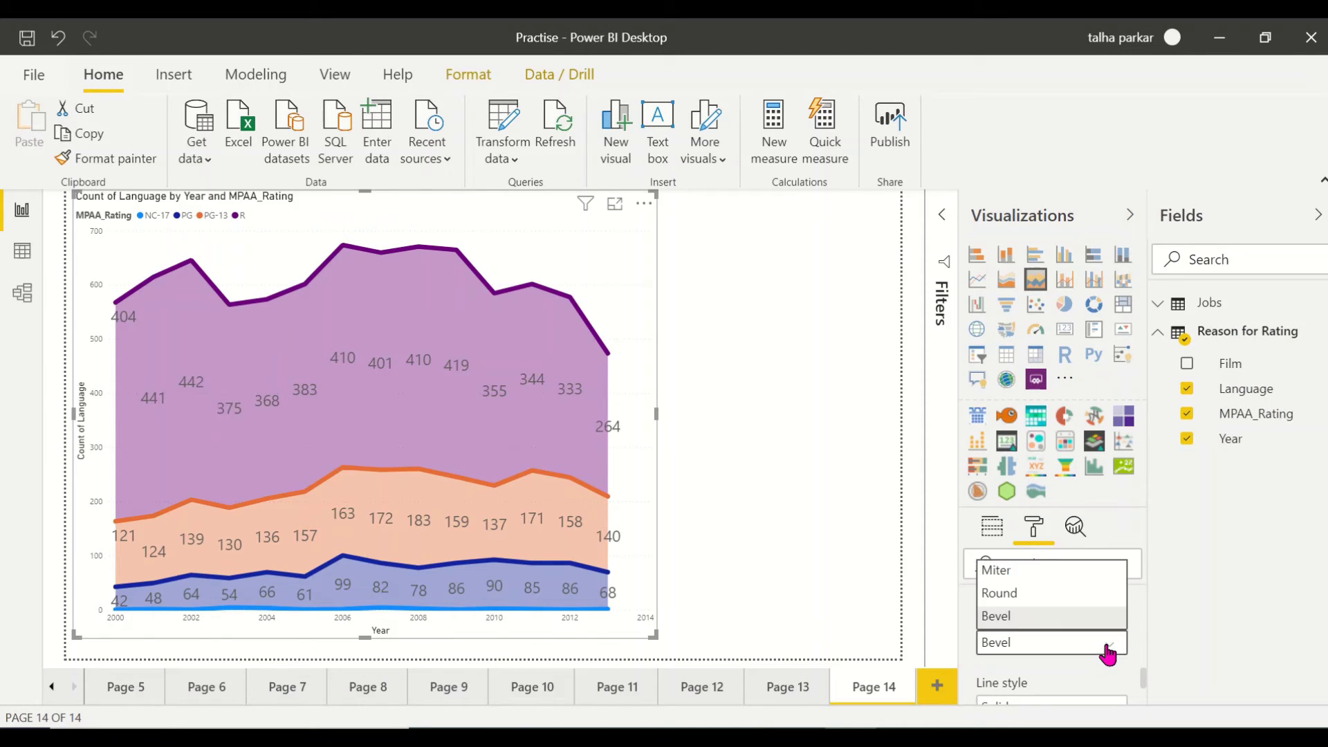
left_click(1099, 571)
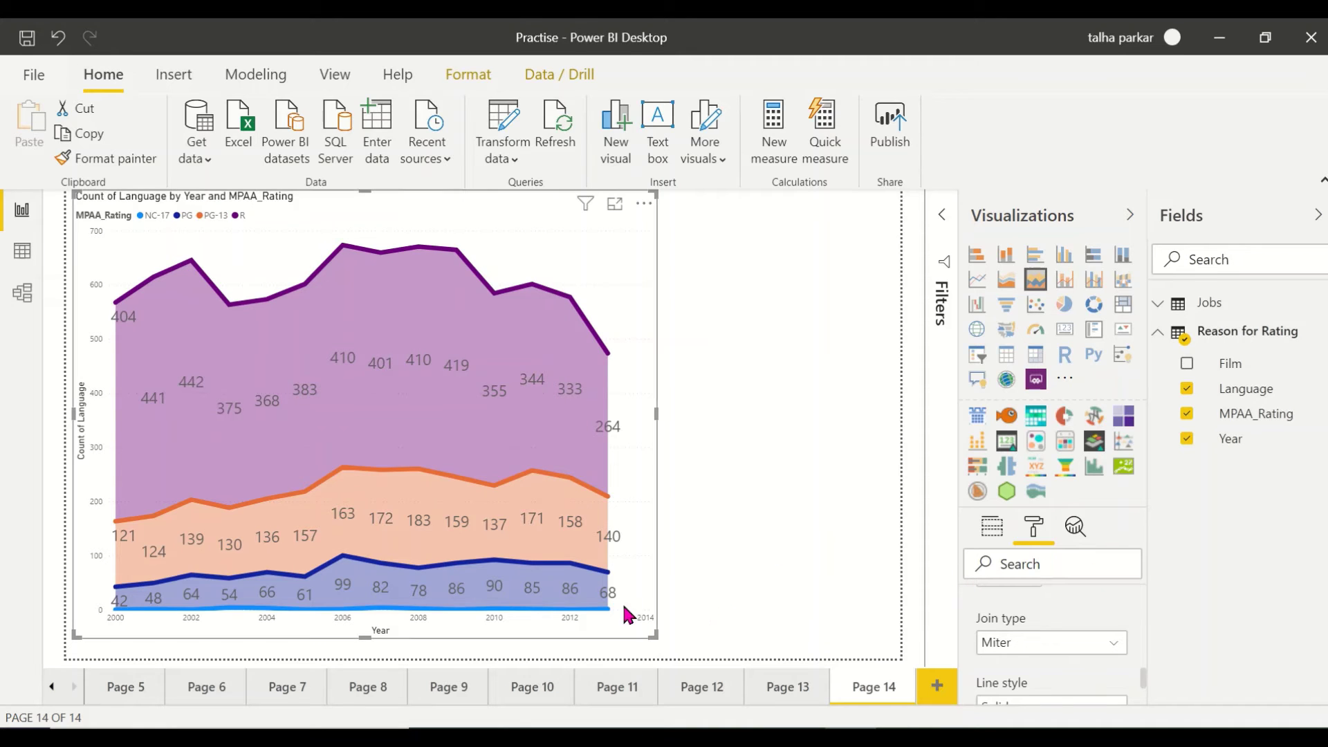
Try the Dotted line style for the area chart and set the line style to Dashed
scroll(1128, 688, "down", 1)
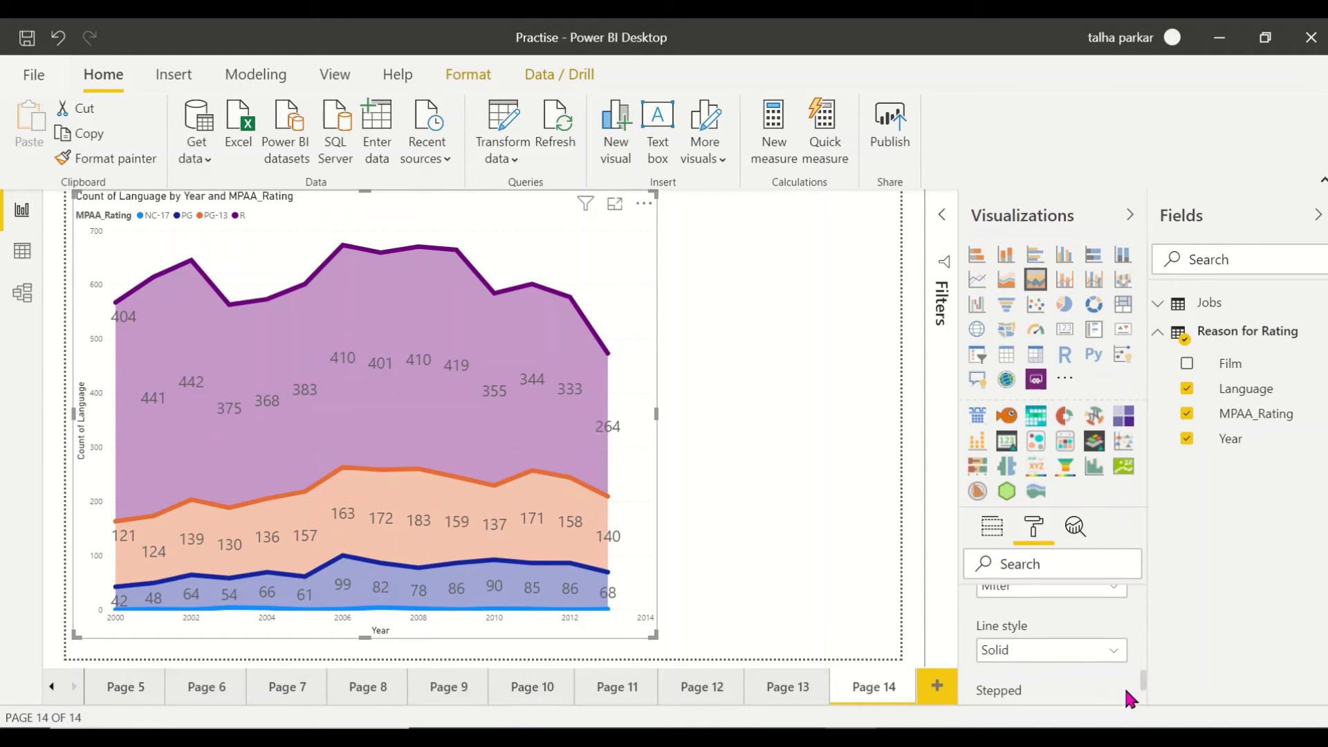
left_click(1110, 650)
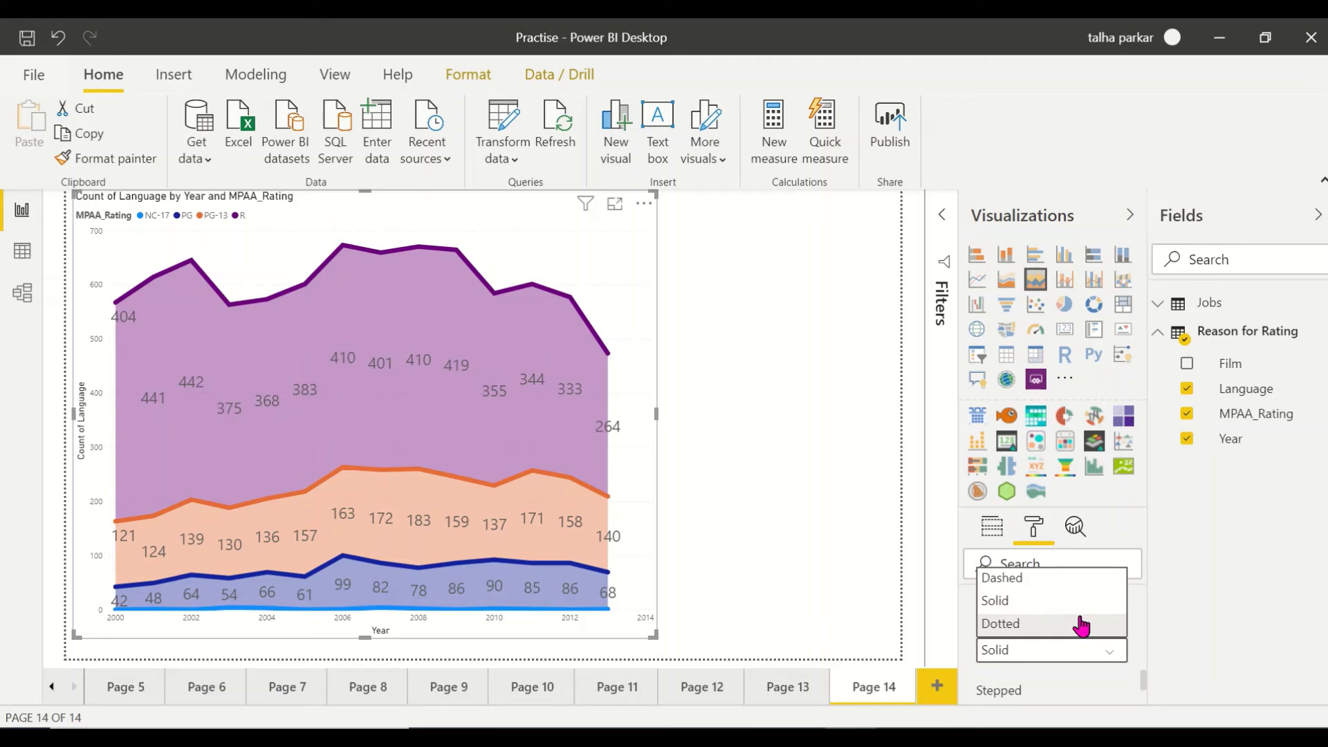
left_click(1081, 624)
left_click(1110, 651)
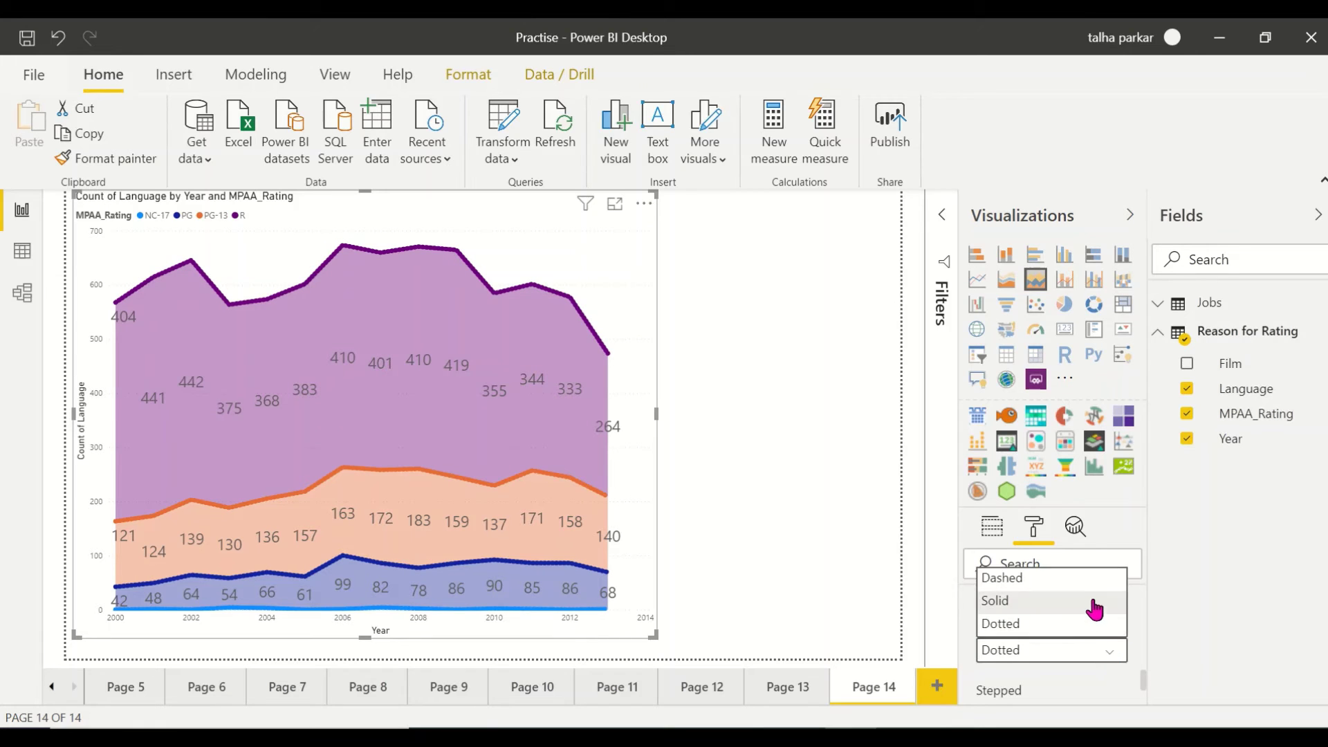
left_click(1090, 581)
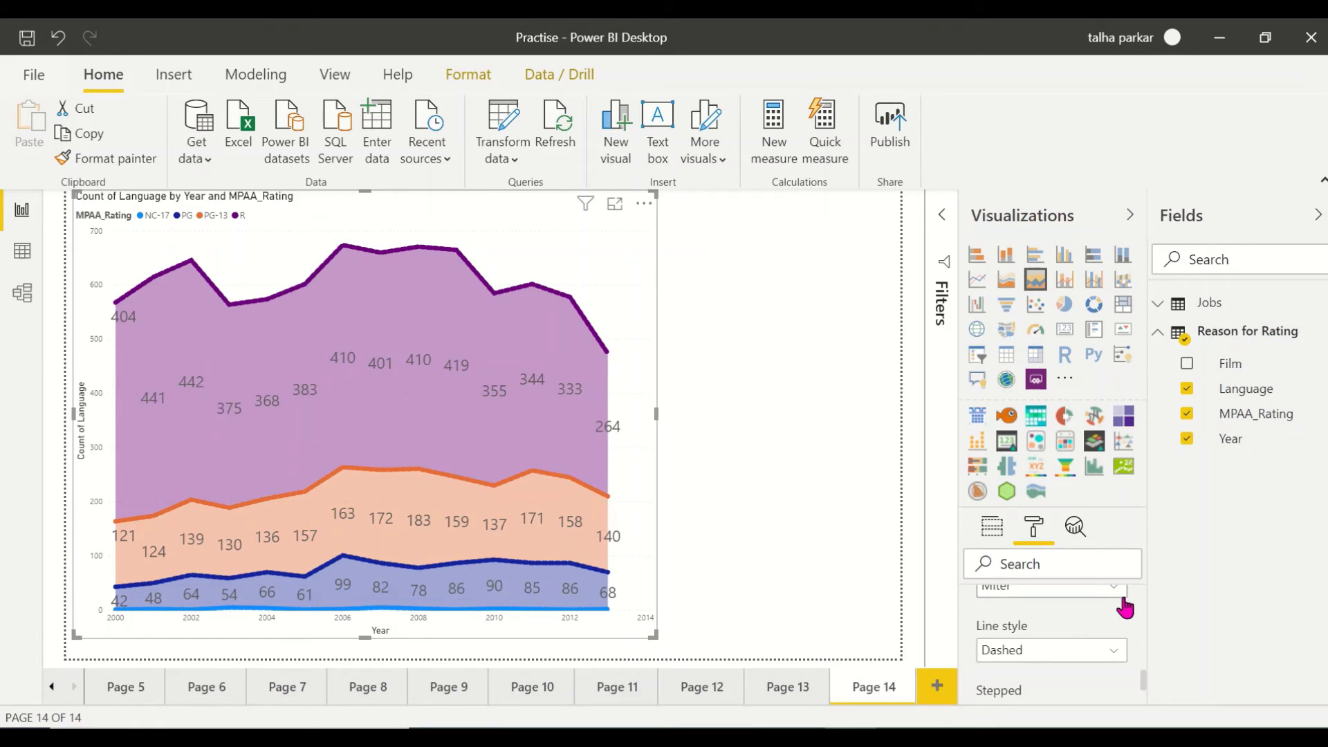
left_click(1122, 601)
left_click(1056, 629)
scroll(1056, 628, "down", 3)
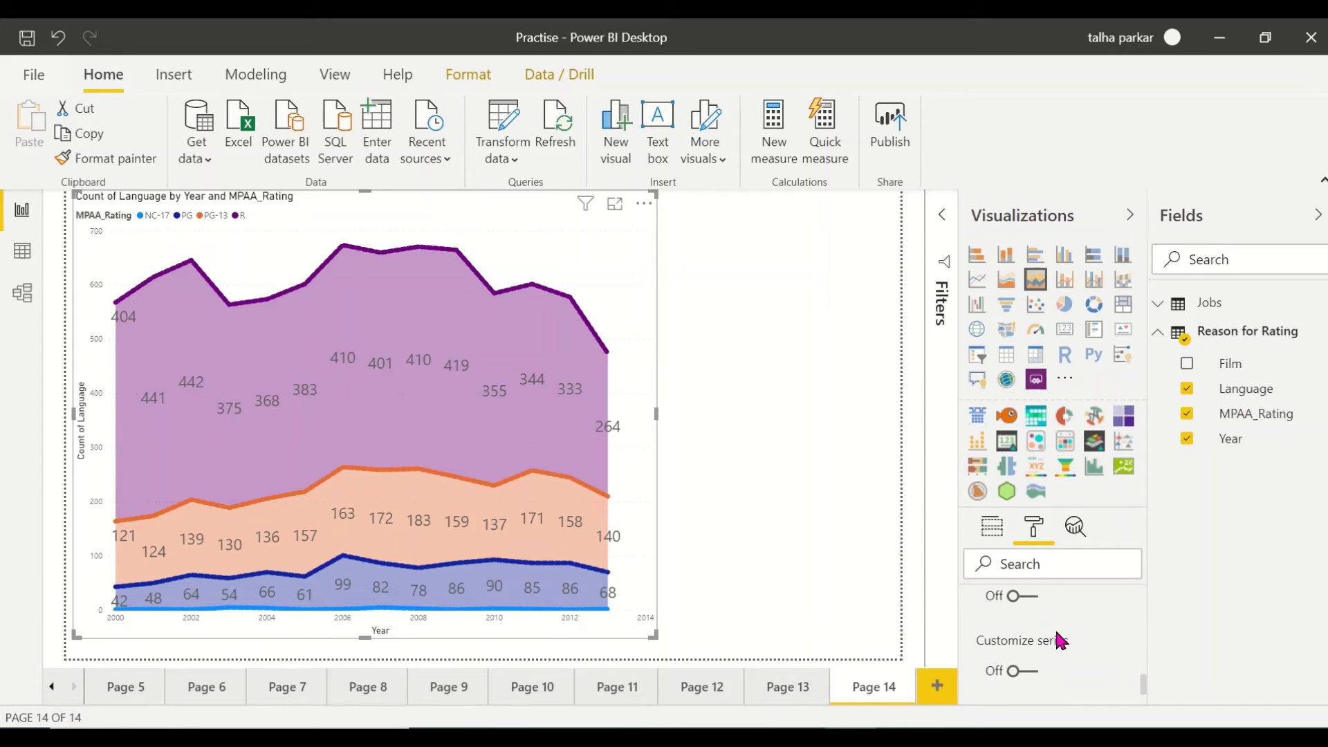
Turn on Stepped and Customize series in the Shapes settings and look through the series' stroke width, join type and line style options
scroll(1055, 628, "up", 1)
left_click(1032, 638)
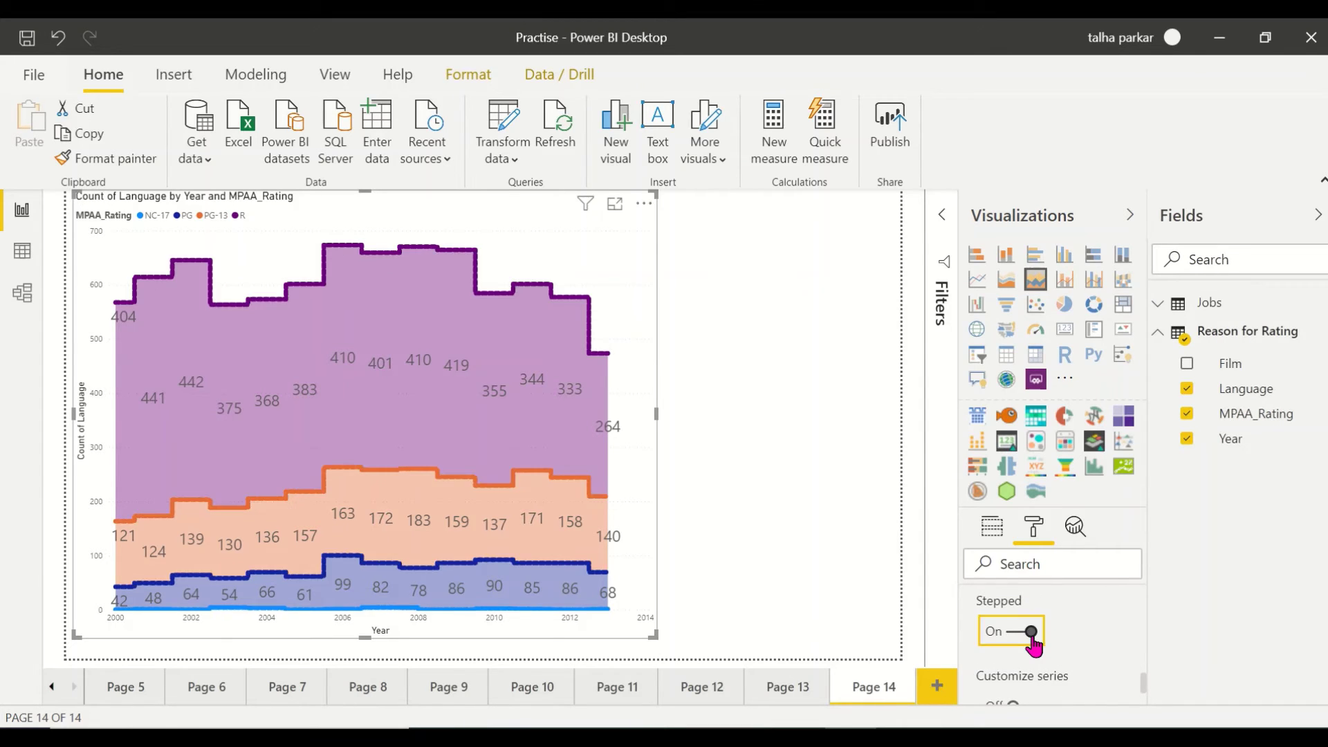
scroll(1076, 632, "down", 1)
left_click(1029, 692)
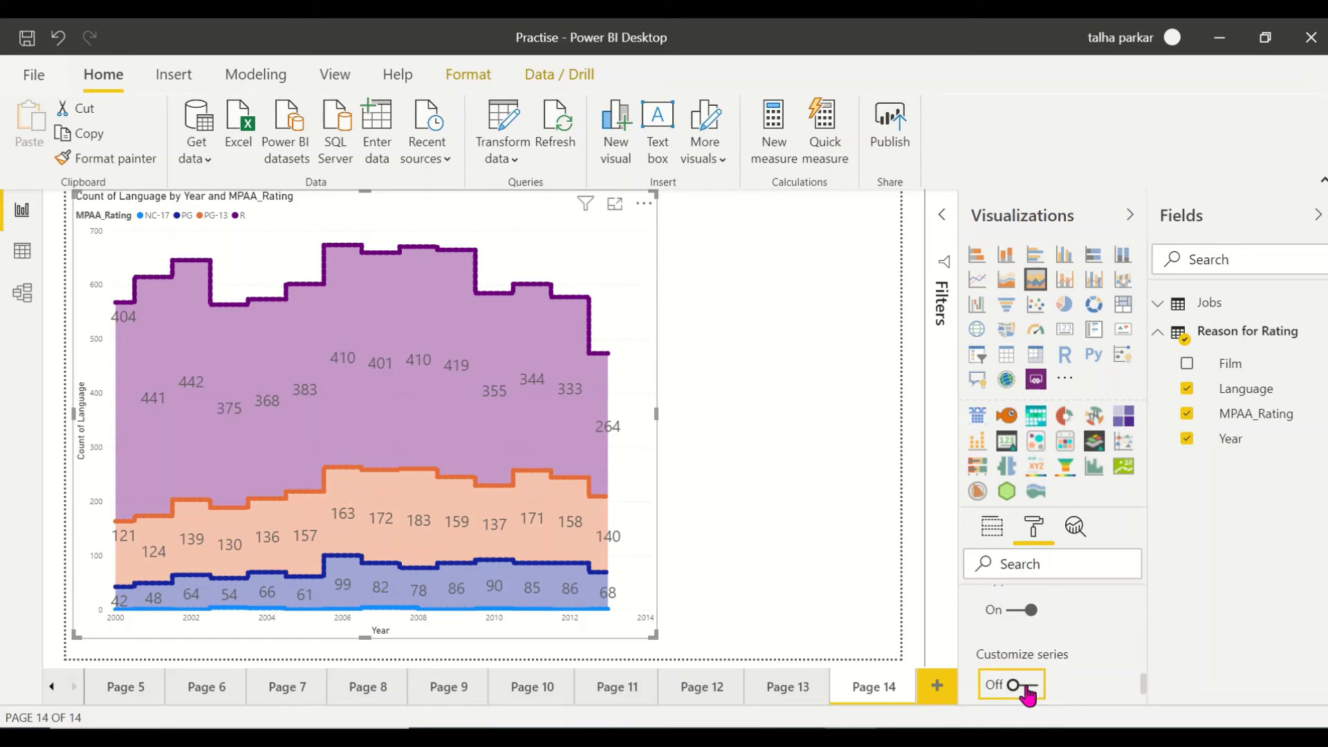
scroll(1035, 688, "down", 3)
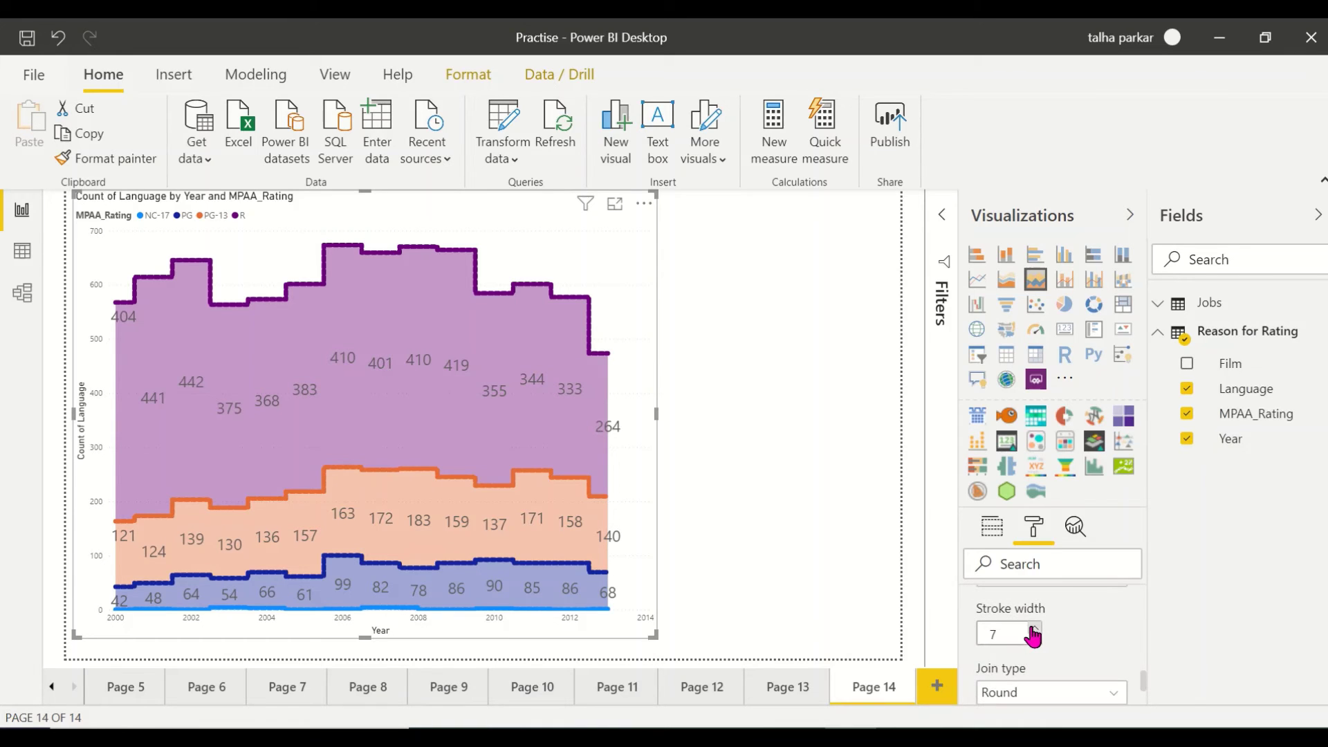
scroll(1072, 619, "down", 4)
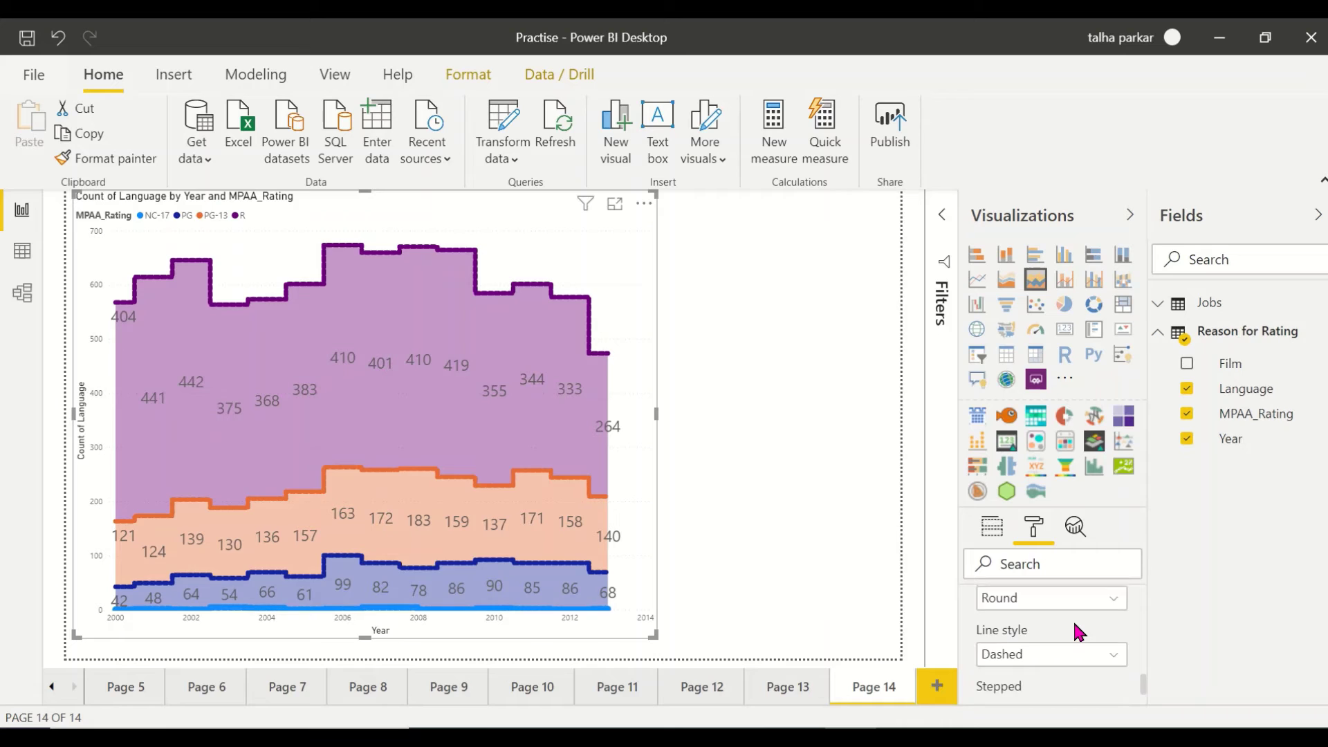
left_click(1085, 629)
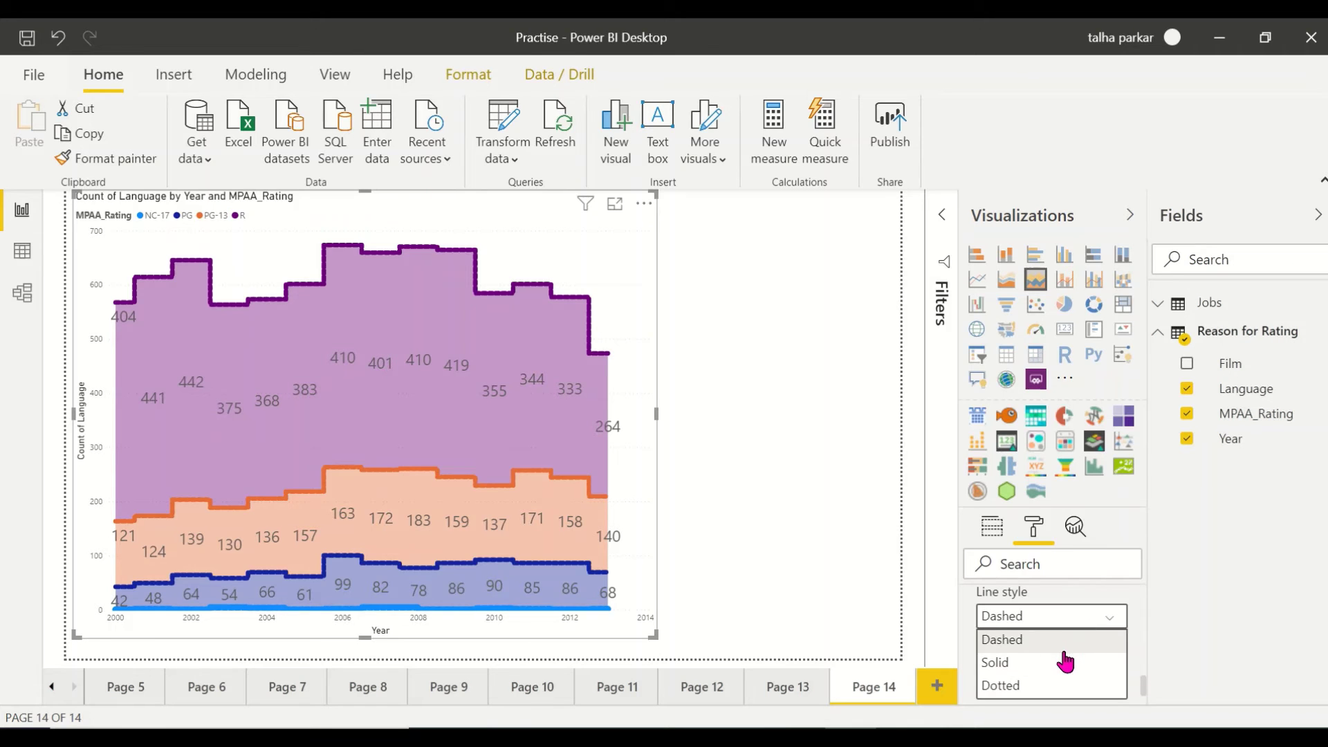
left_click(1131, 646)
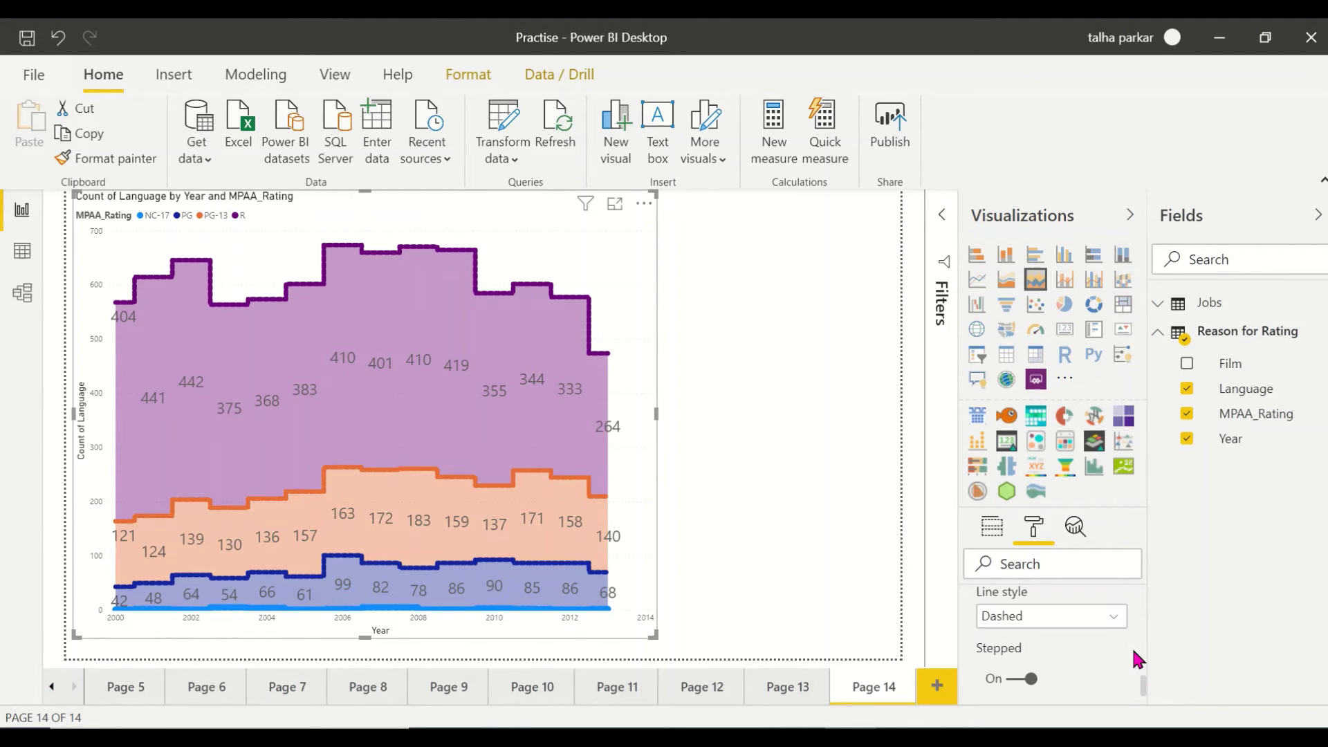
Raise the chart's plot area transparency to about the maximum
scroll(1131, 645, "down", 5)
scroll(1106, 650, "up", 2)
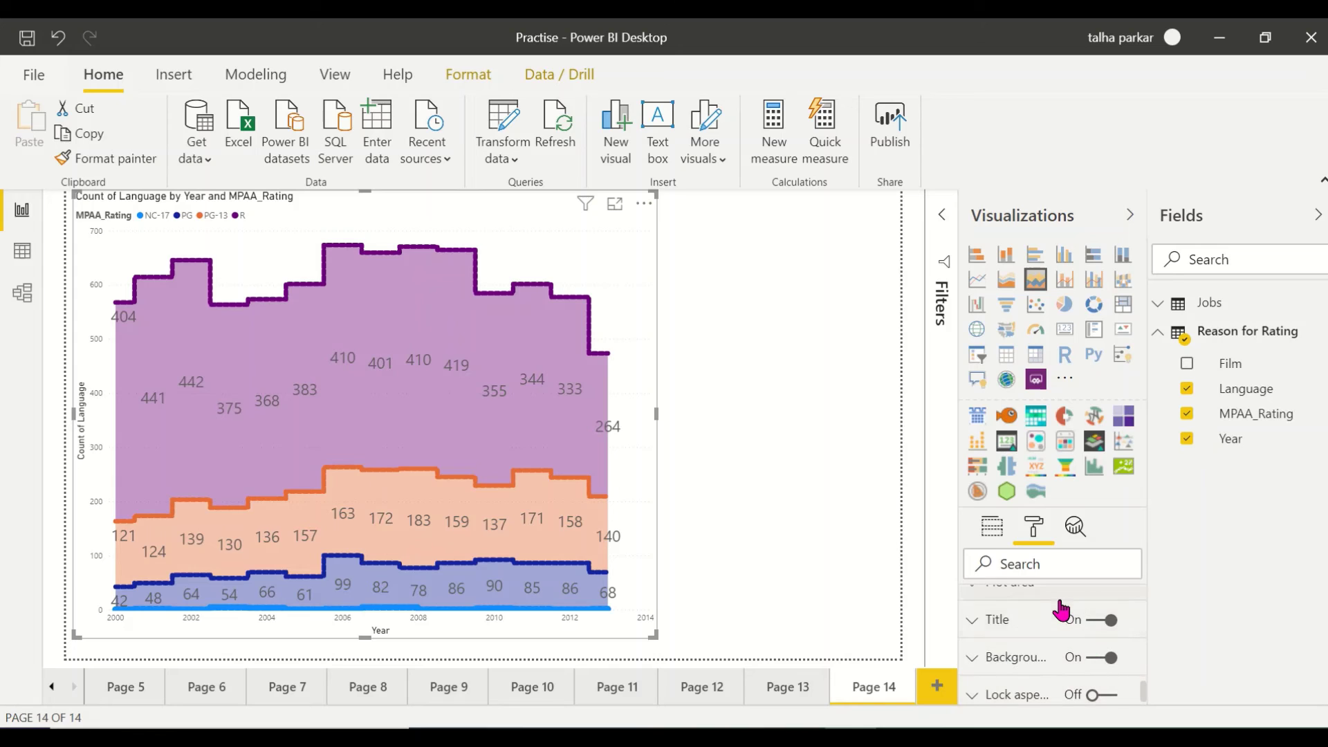
left_click(1061, 625)
scroll(1055, 636, "down", 1)
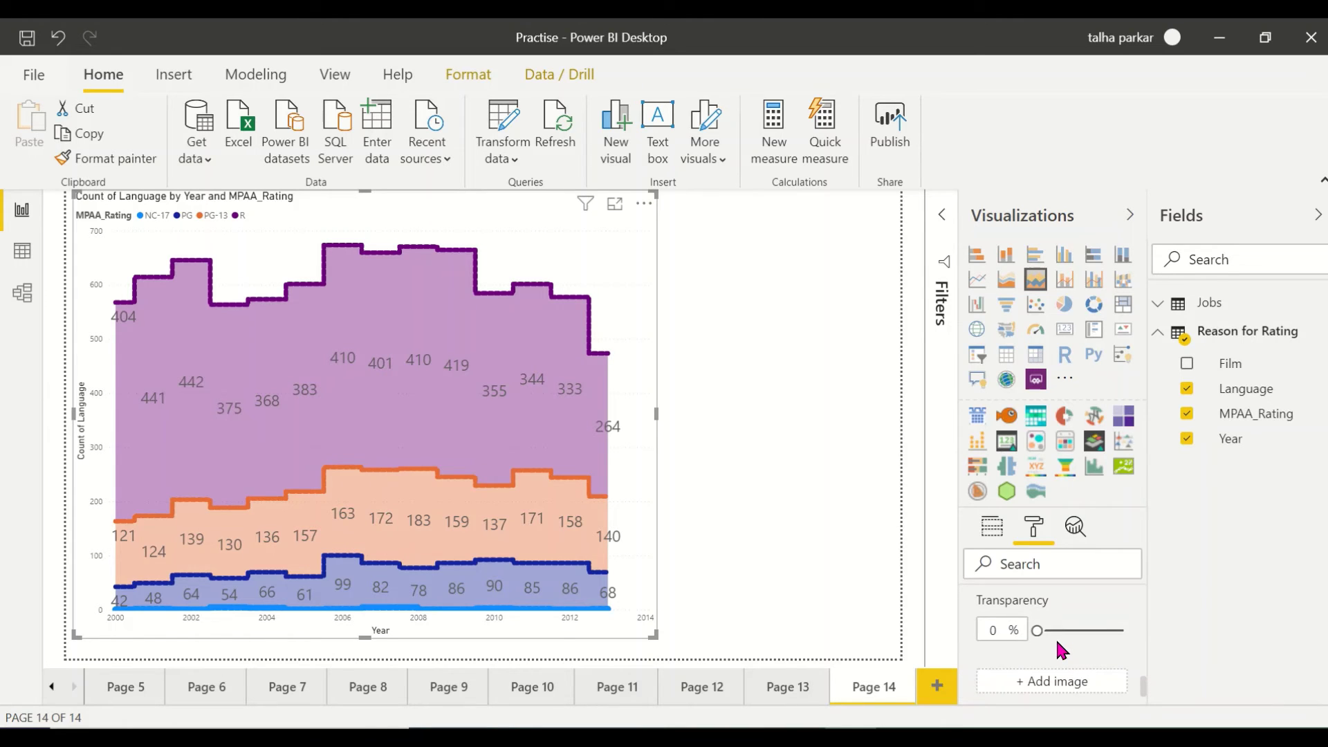
left_click_drag(1037, 629, 1121, 628)
scroll(1120, 629, "down", 1)
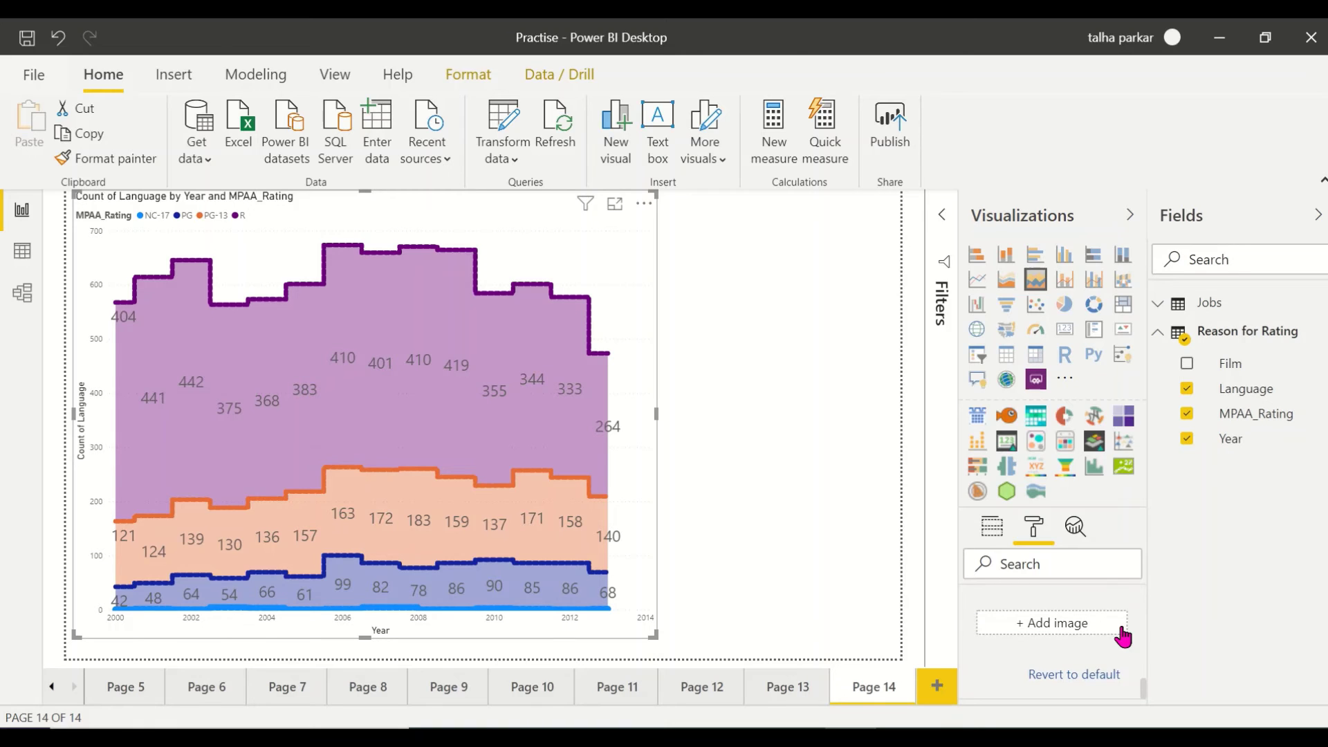
Turn on the border around the stacked area chart and collapse the General settings
scroll(1103, 632, "down", 2)
scroll(1106, 638, "down", 2)
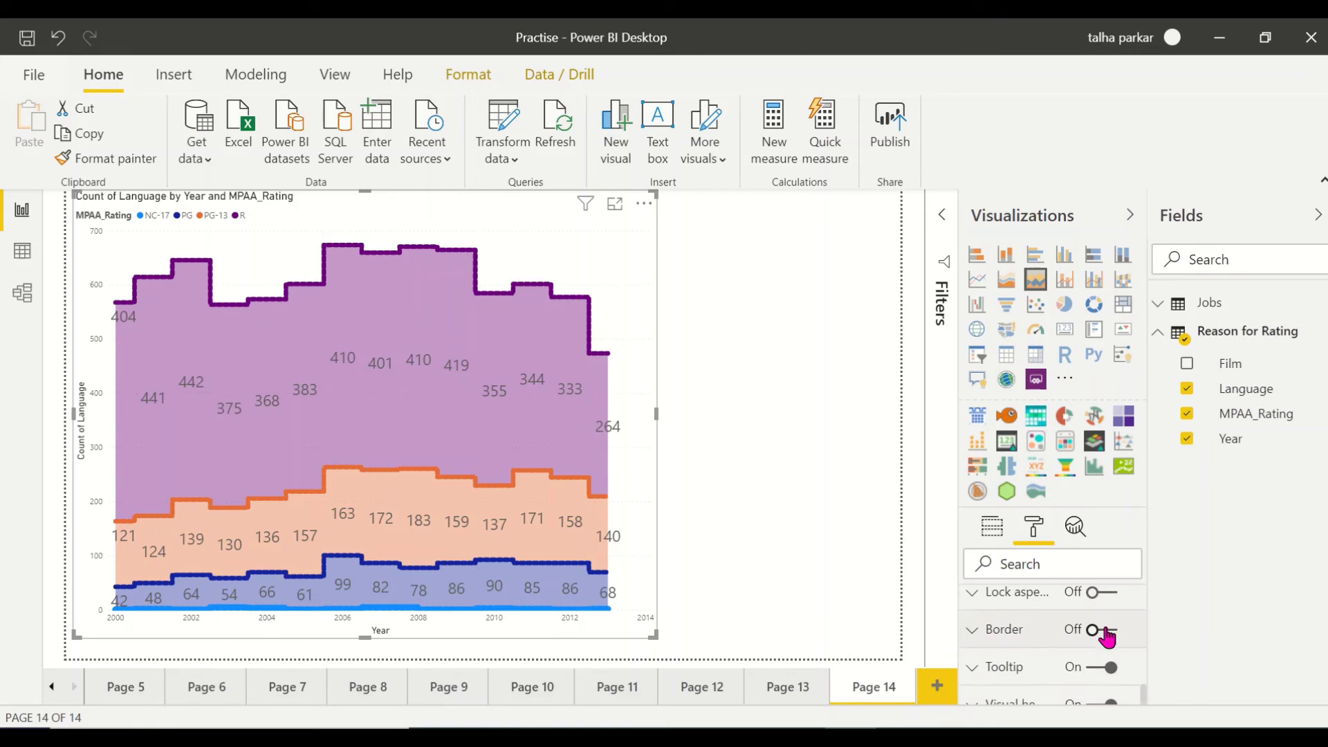
left_click(1105, 630)
scroll(1104, 622, "down", 1)
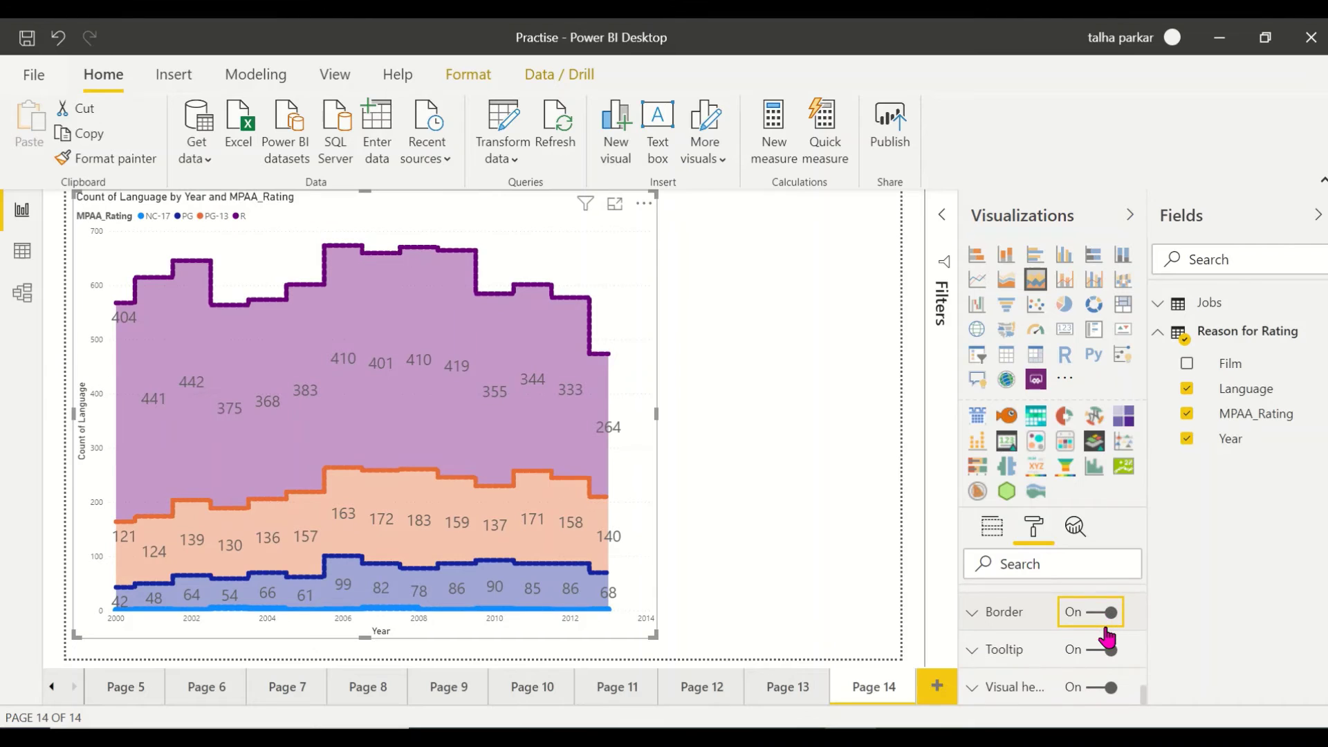
scroll(1038, 661, "up", 10)
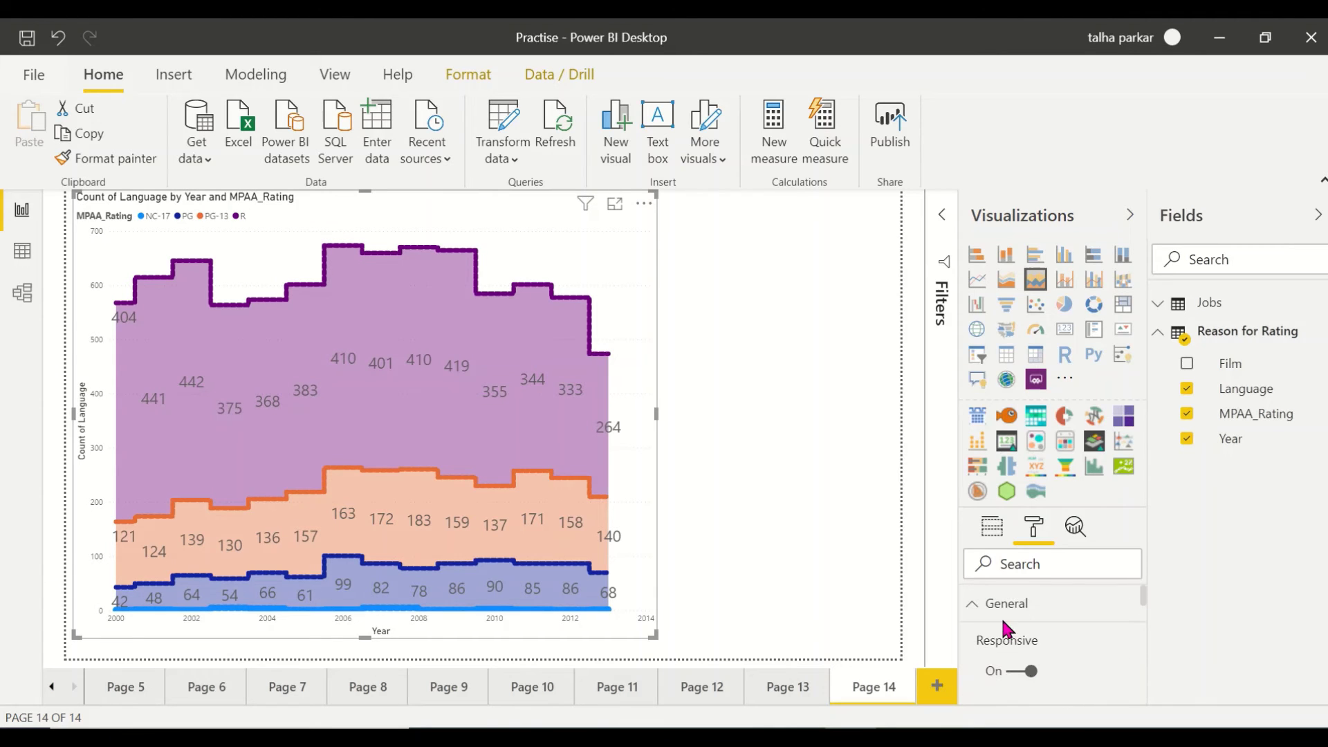
left_click(987, 613)
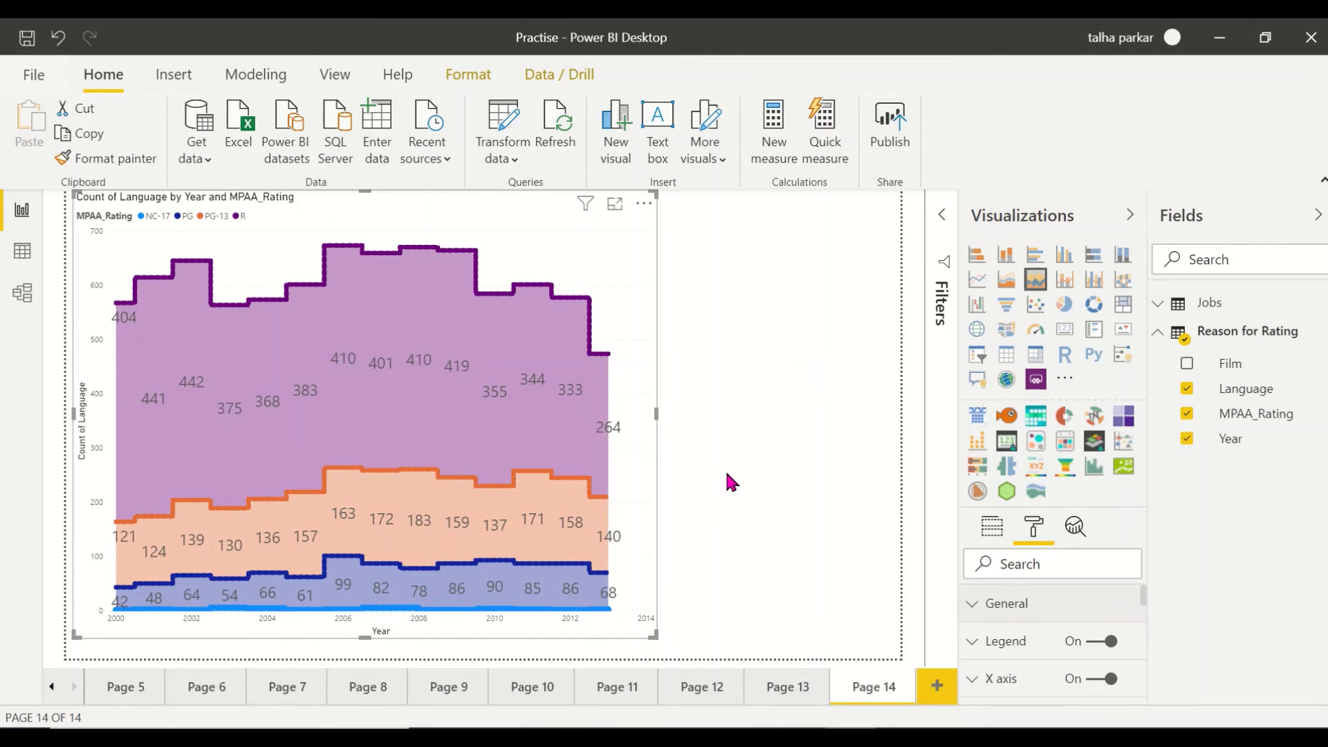
Narrow the stacked area chart to roughly half its width to free space beside it, and deselect it
left_click(655, 415)
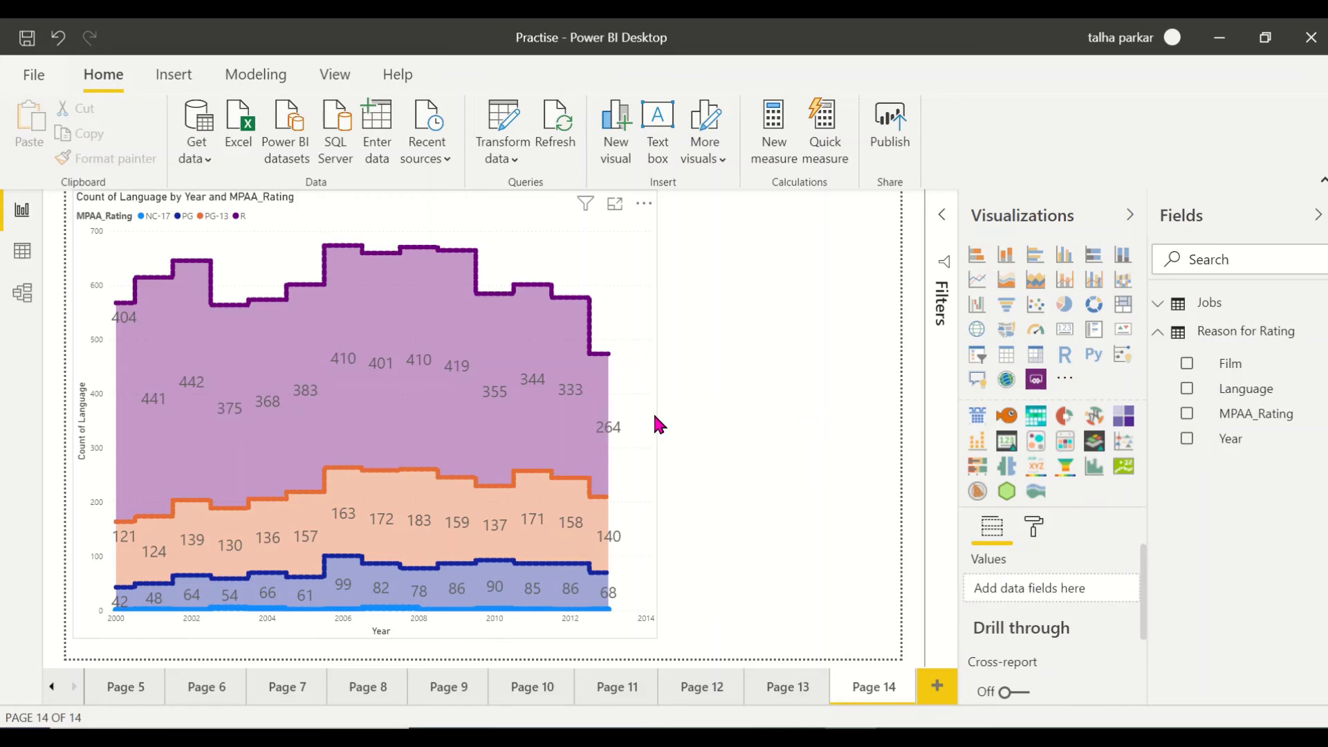
left_click_drag(657, 414, 380, 414)
left_click(585, 384)
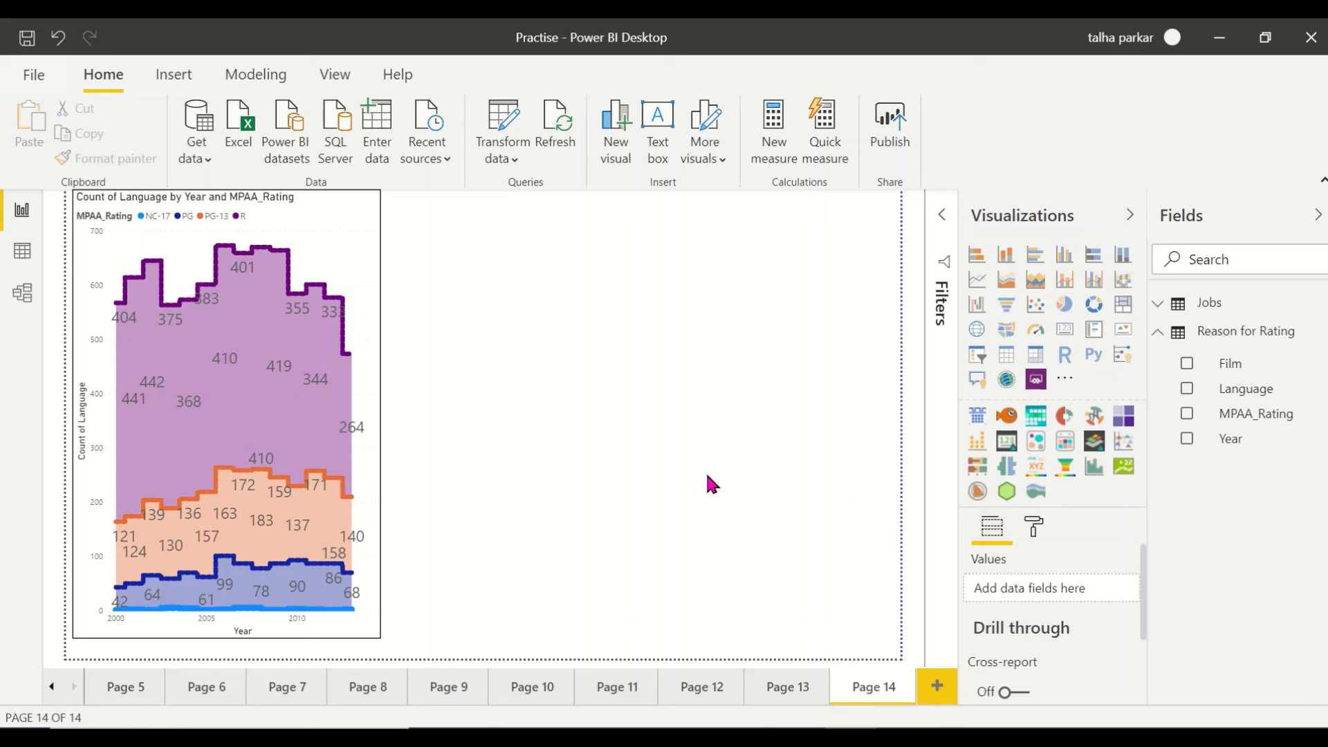
Add an empty stream graph visual beside the stacked area chart and widen it
left_click(1033, 494)
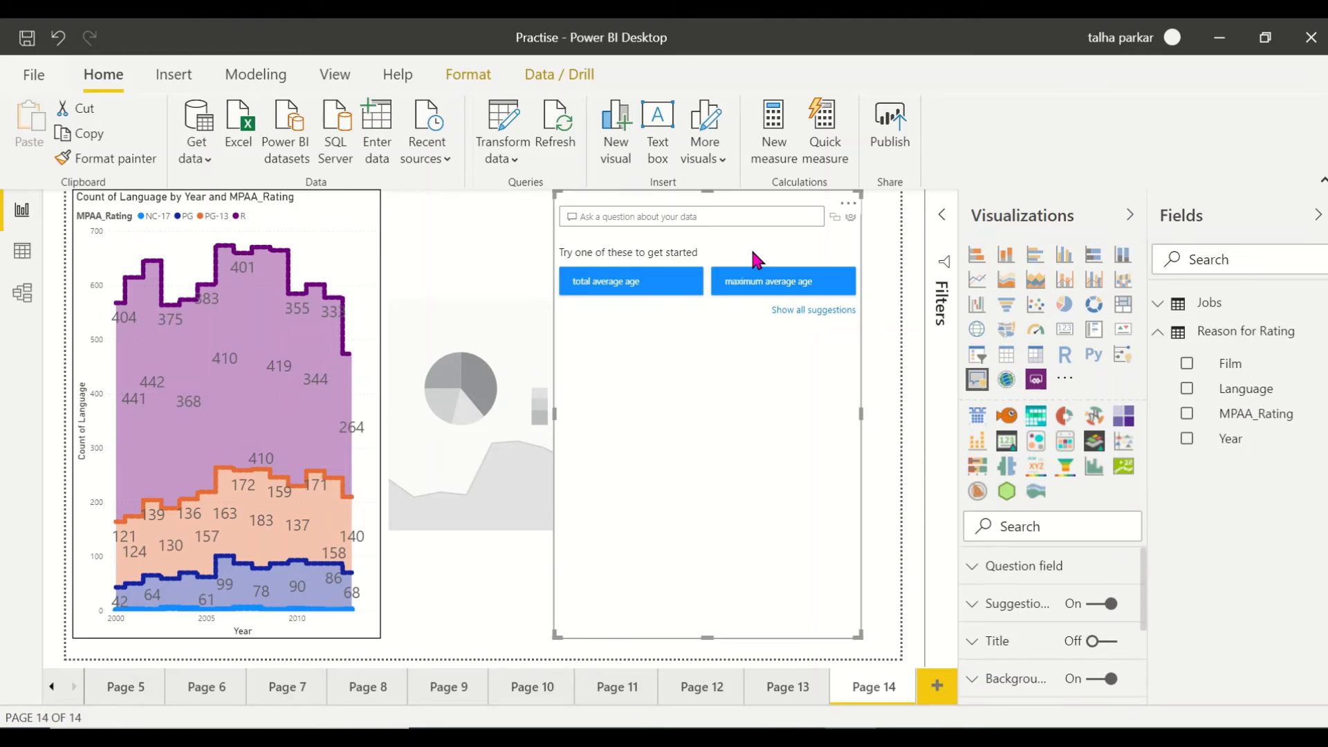
left_click(611, 314)
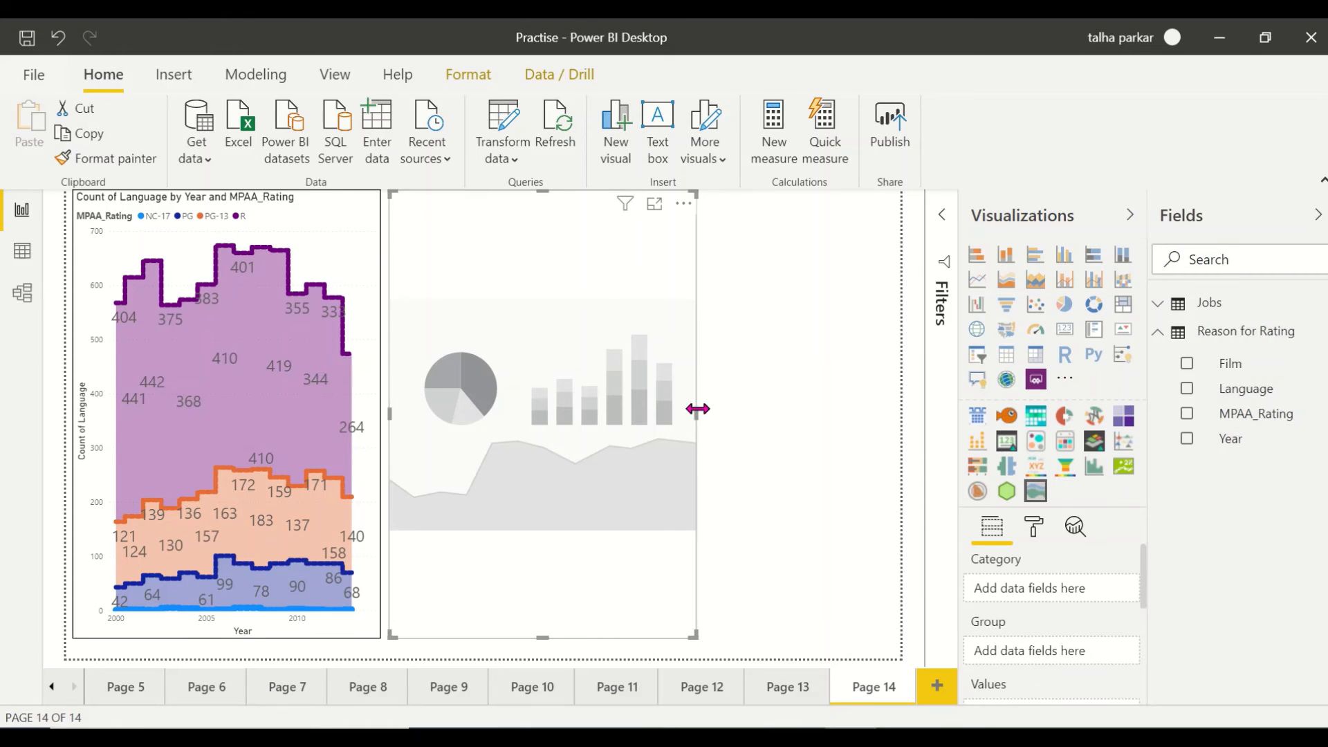
left_click_drag(697, 412, 807, 417)
left_click(806, 417)
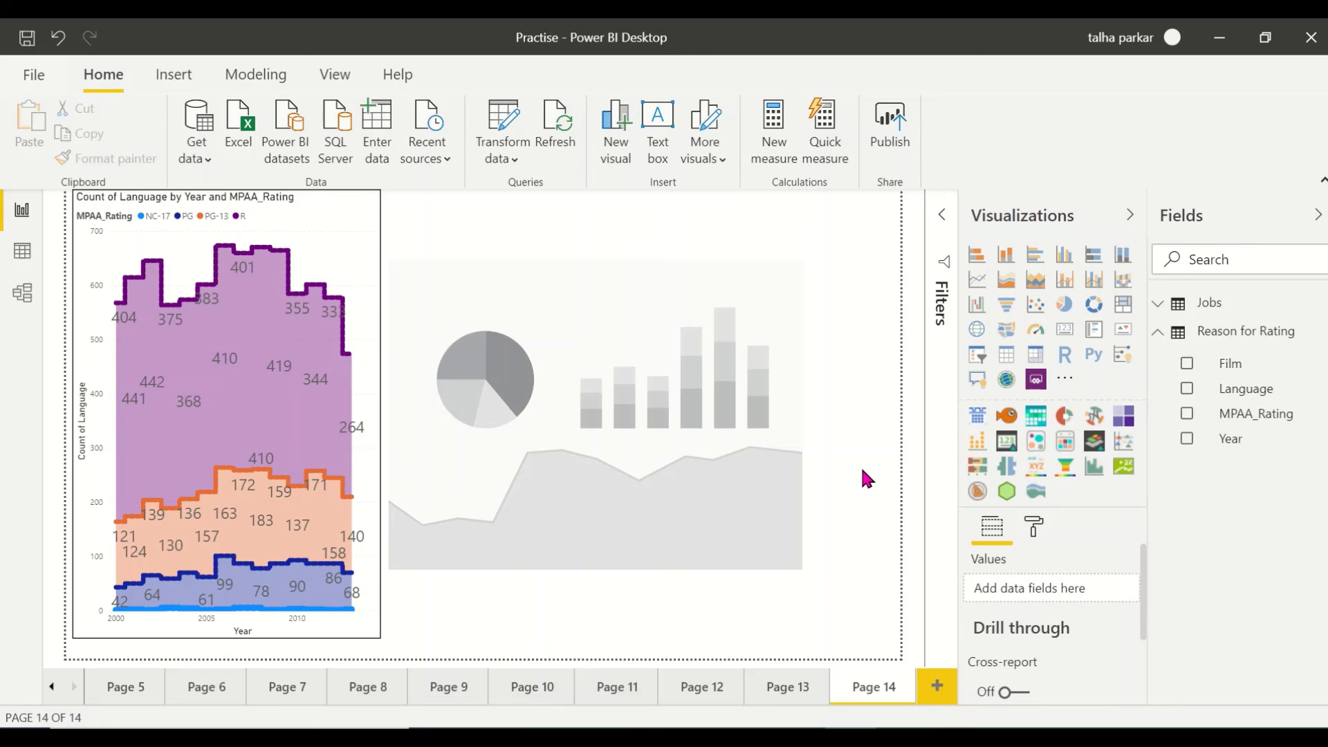
Try the stream graph with Film as category, MPAA_Rating as group and Year as values
left_click(706, 376)
left_click(1187, 365)
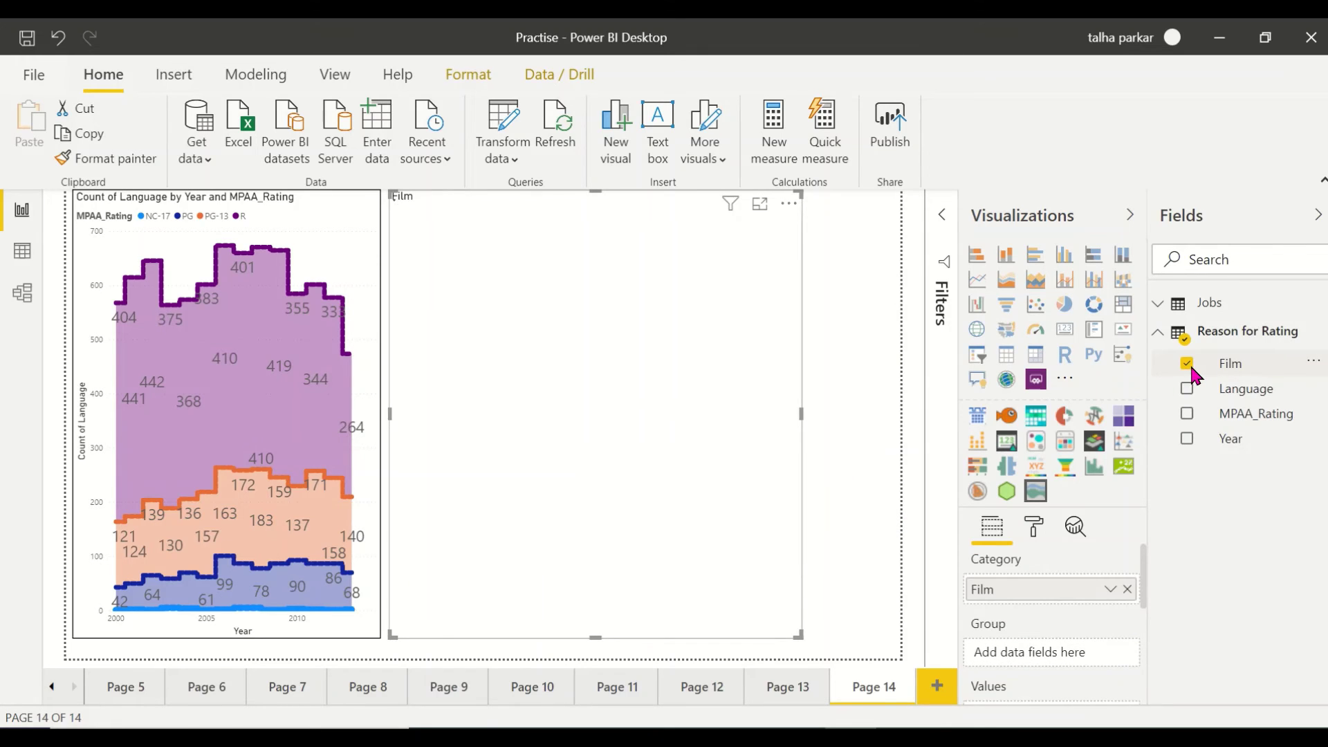
left_click(1188, 412)
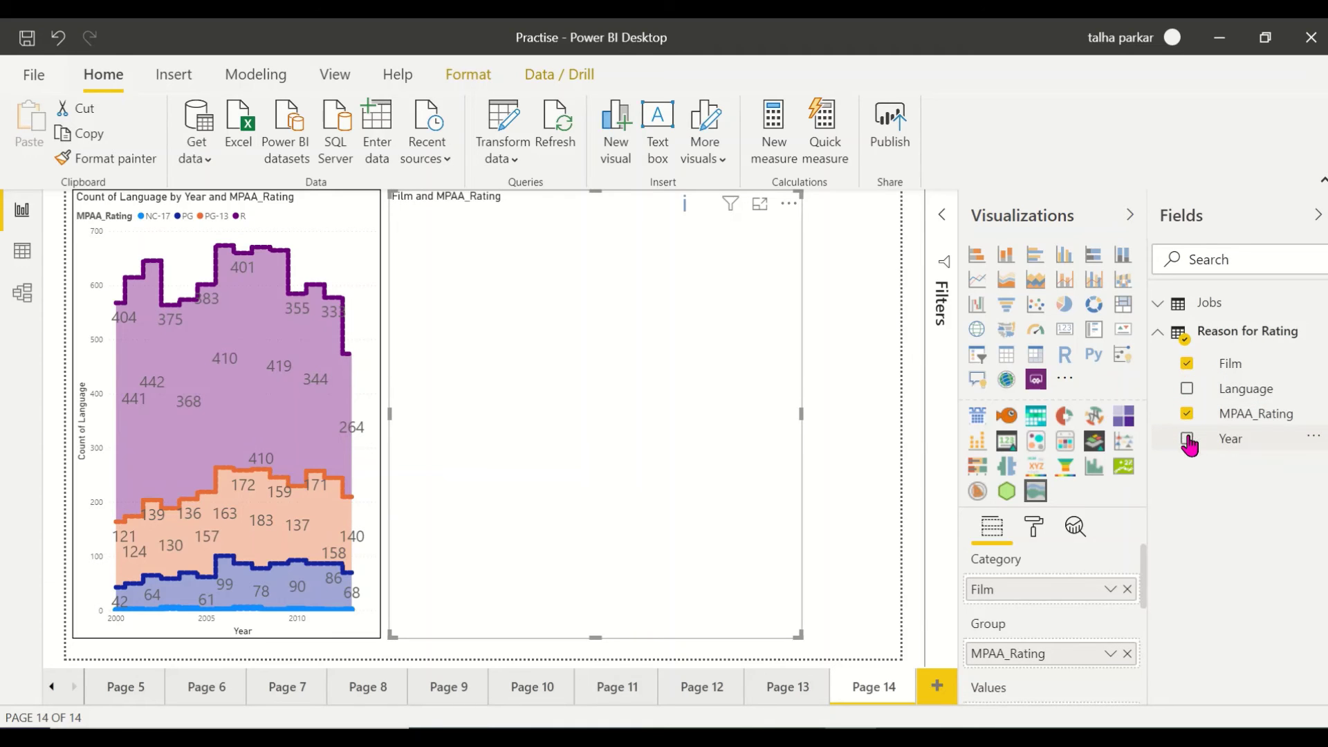
left_click(1188, 439)
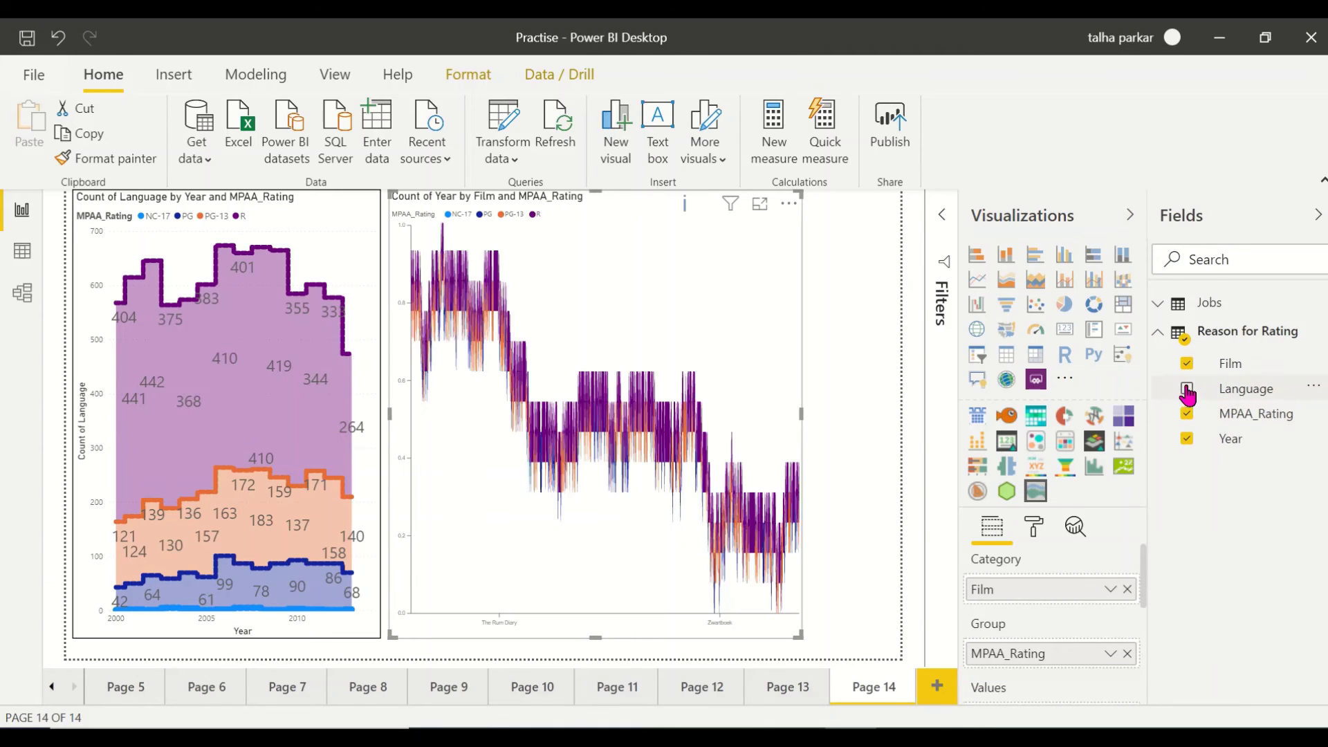
Remove Film from the stream graph, look through the aggregation options for Year, and remove Year from the values
left_click(1187, 364)
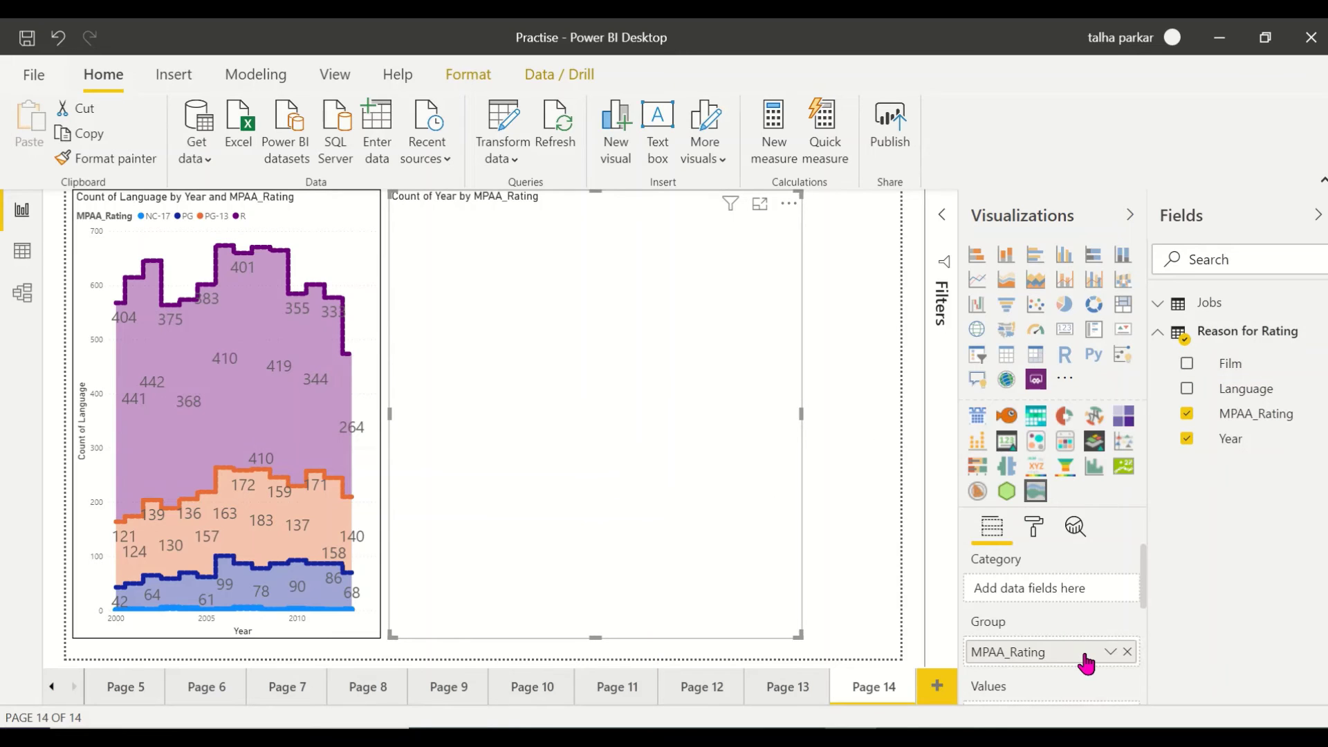
scroll(1084, 655, "down", 1)
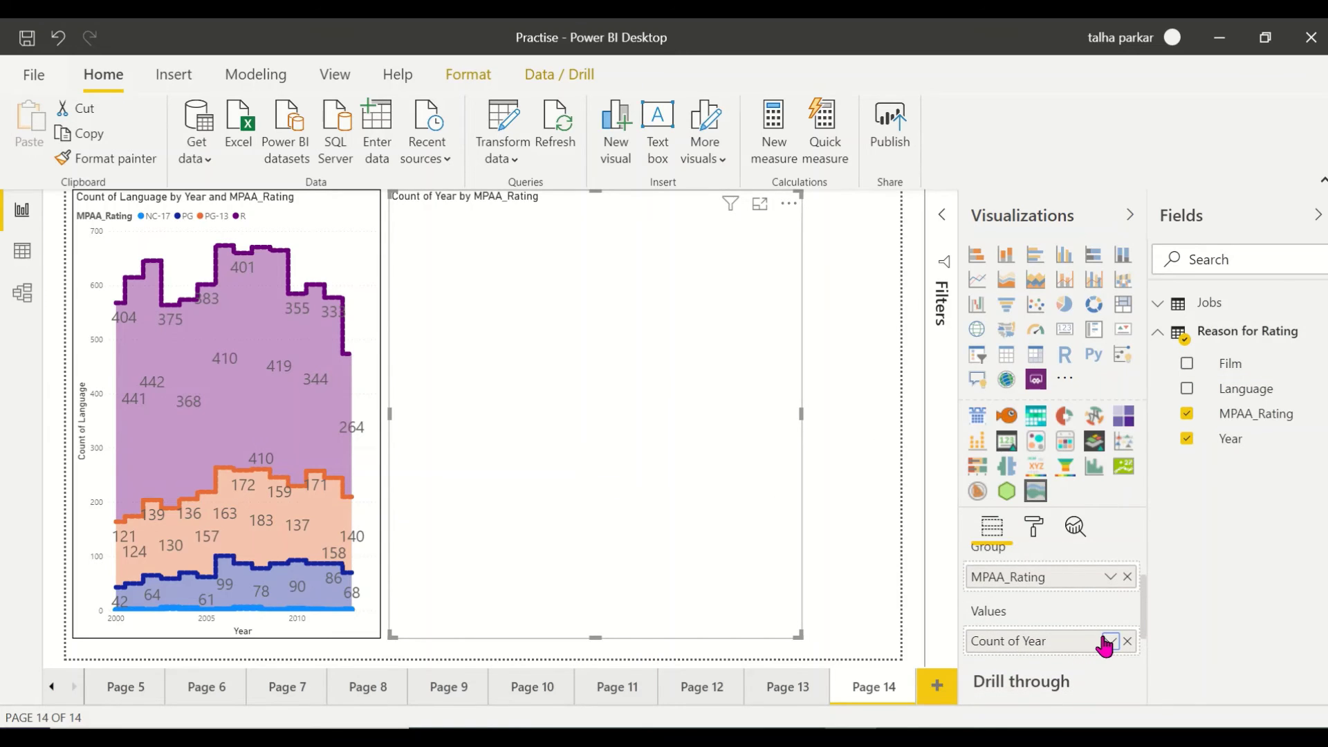
left_click(1107, 641)
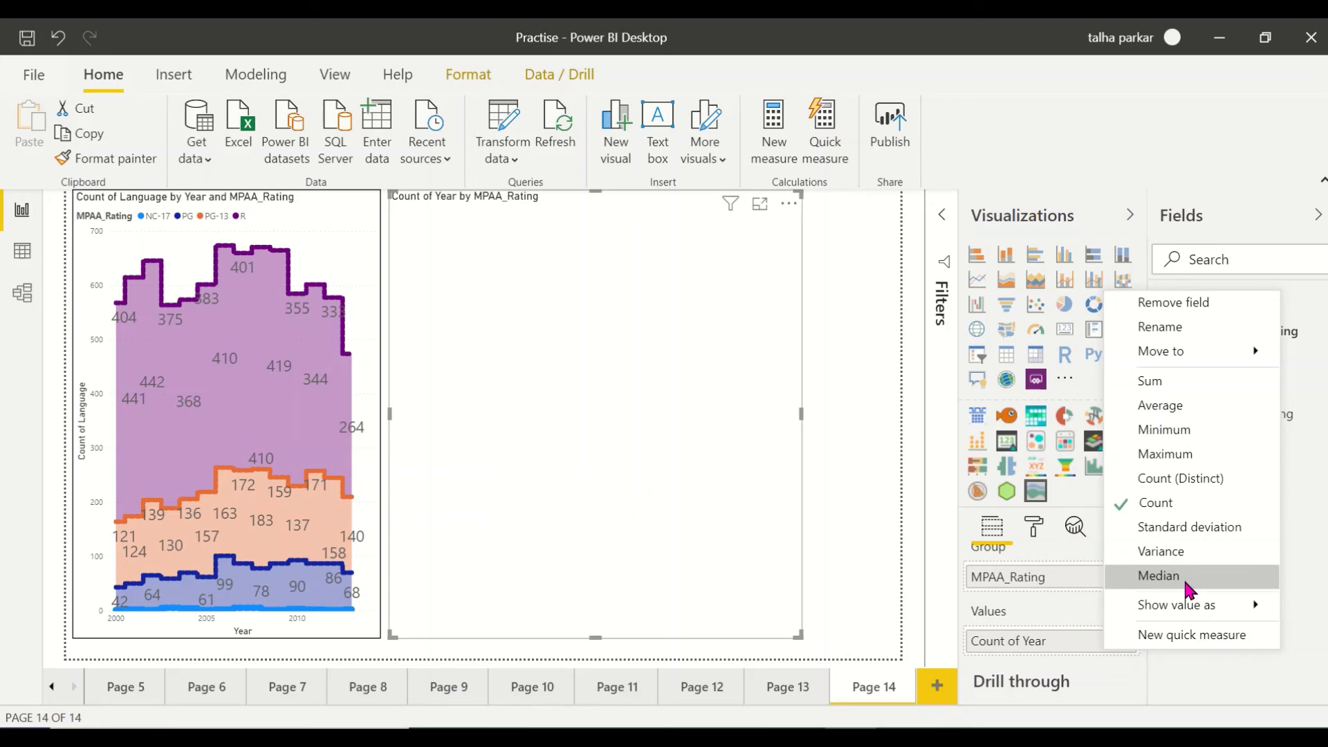
mouse_move(1188, 605)
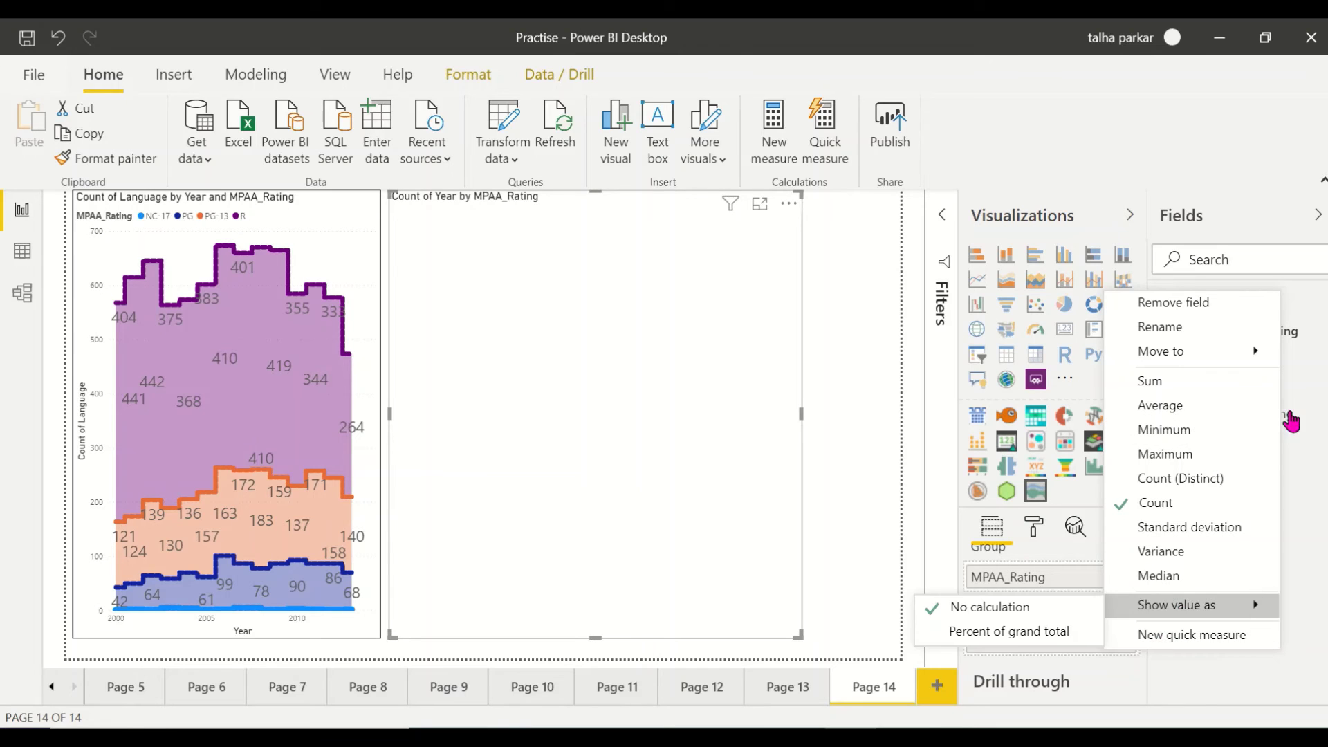
left_click(1209, 687)
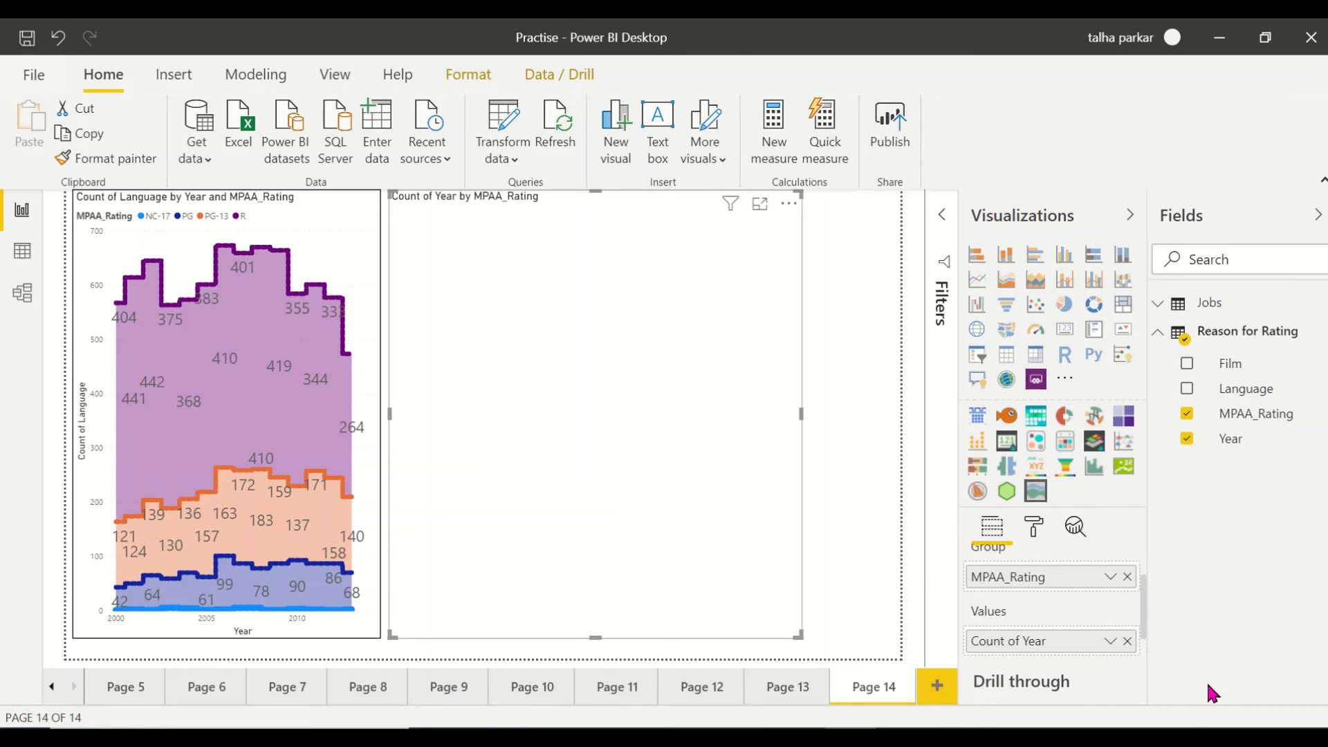
left_click(1127, 641)
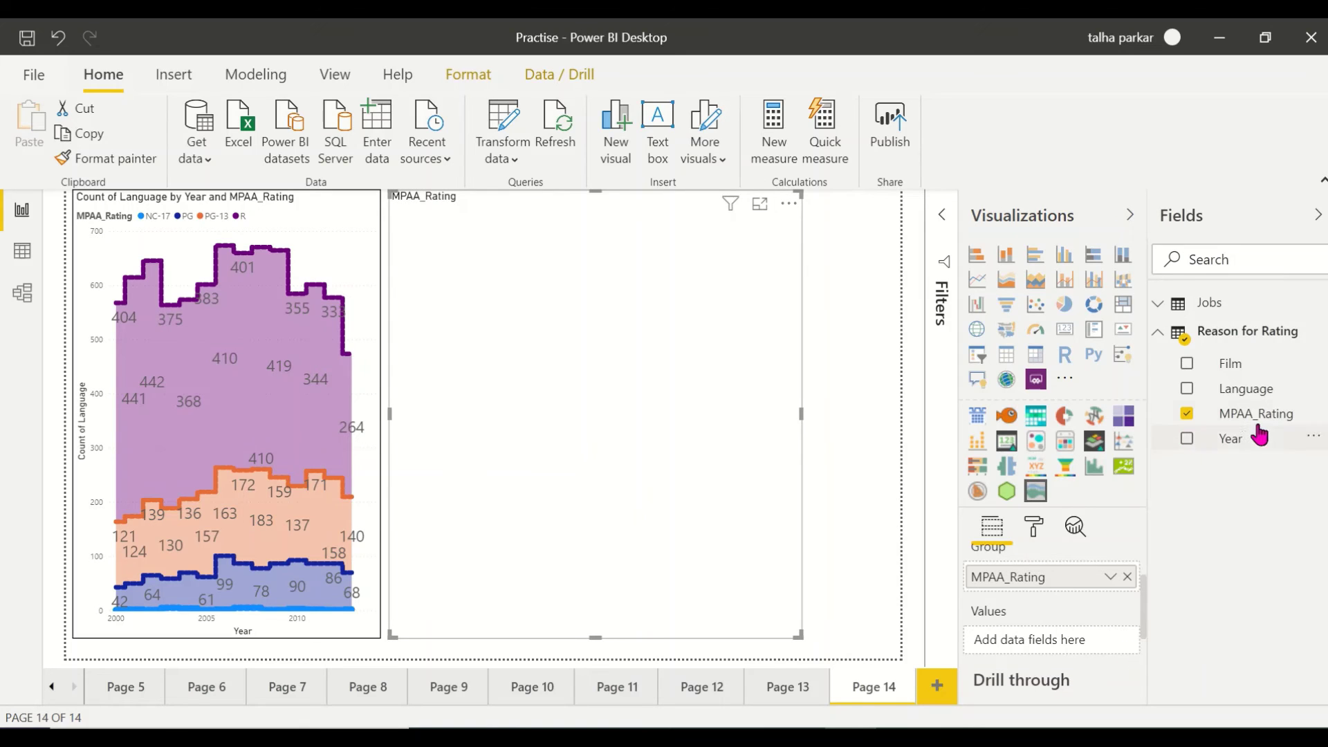
Assign Language to the stream graph's values, Year to its group and MPAA_Rating to its category
left_click_drag(1245, 390, 1085, 651)
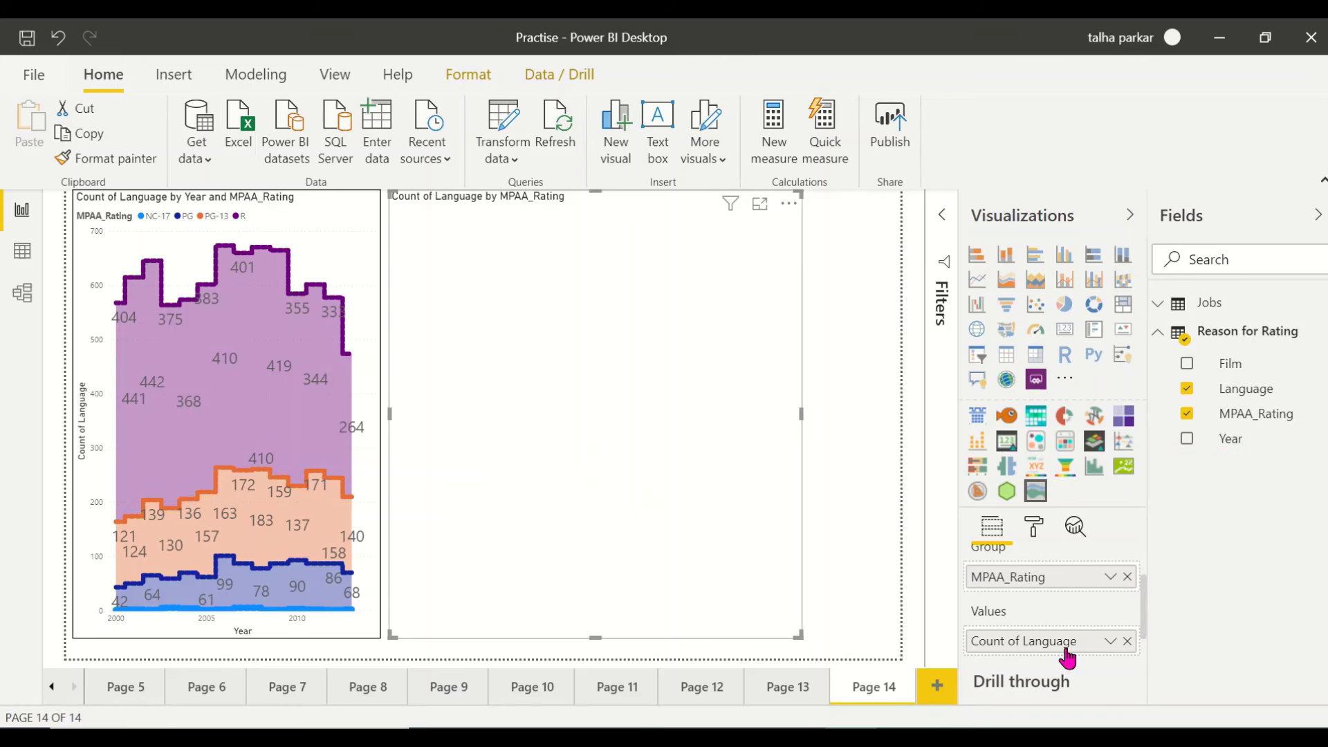
scroll(1065, 658, "up", 1)
left_click_drag(1248, 448, 1076, 654)
left_click_drag(1260, 418, 1067, 593)
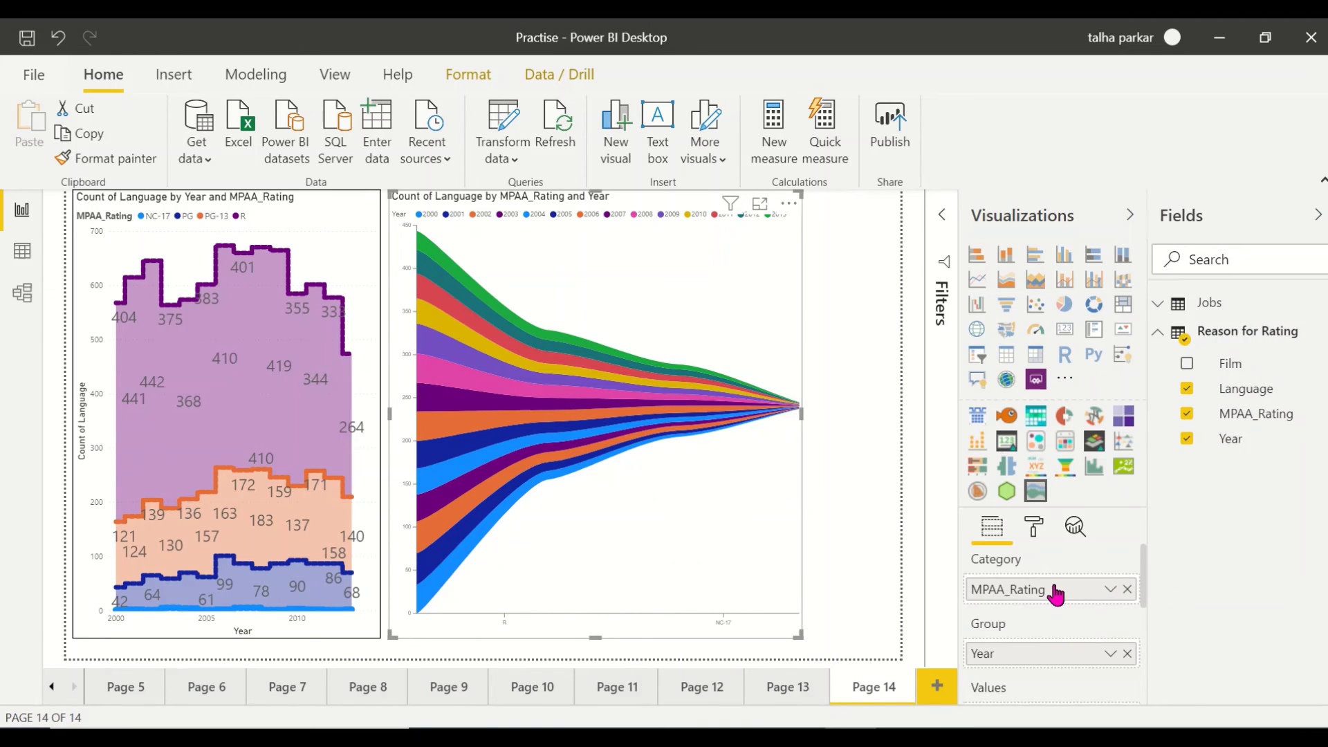
Swap the stream graph's fields so that Year is the category and MPAA_Rating is the group
left_click(1127, 590)
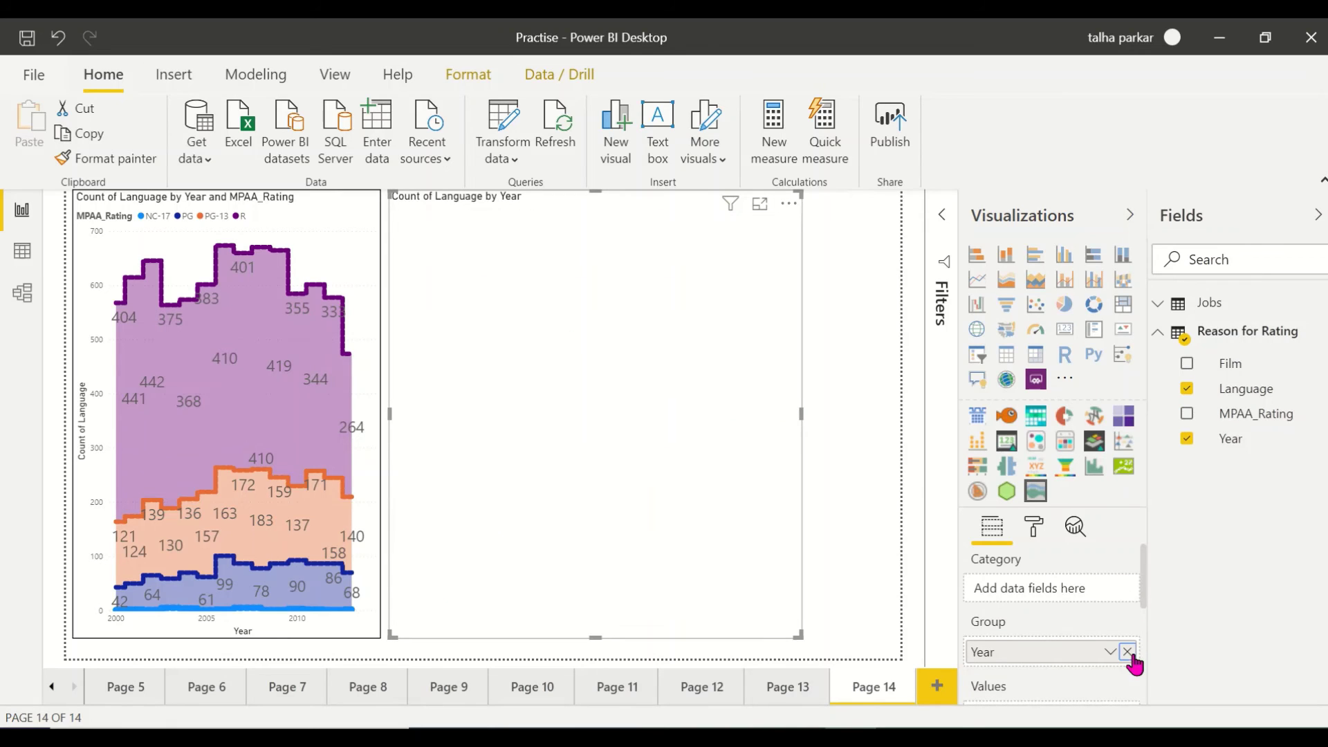
left_click(1127, 652)
left_click_drag(1253, 413, 1083, 652)
left_click_drag(1231, 439, 1085, 593)
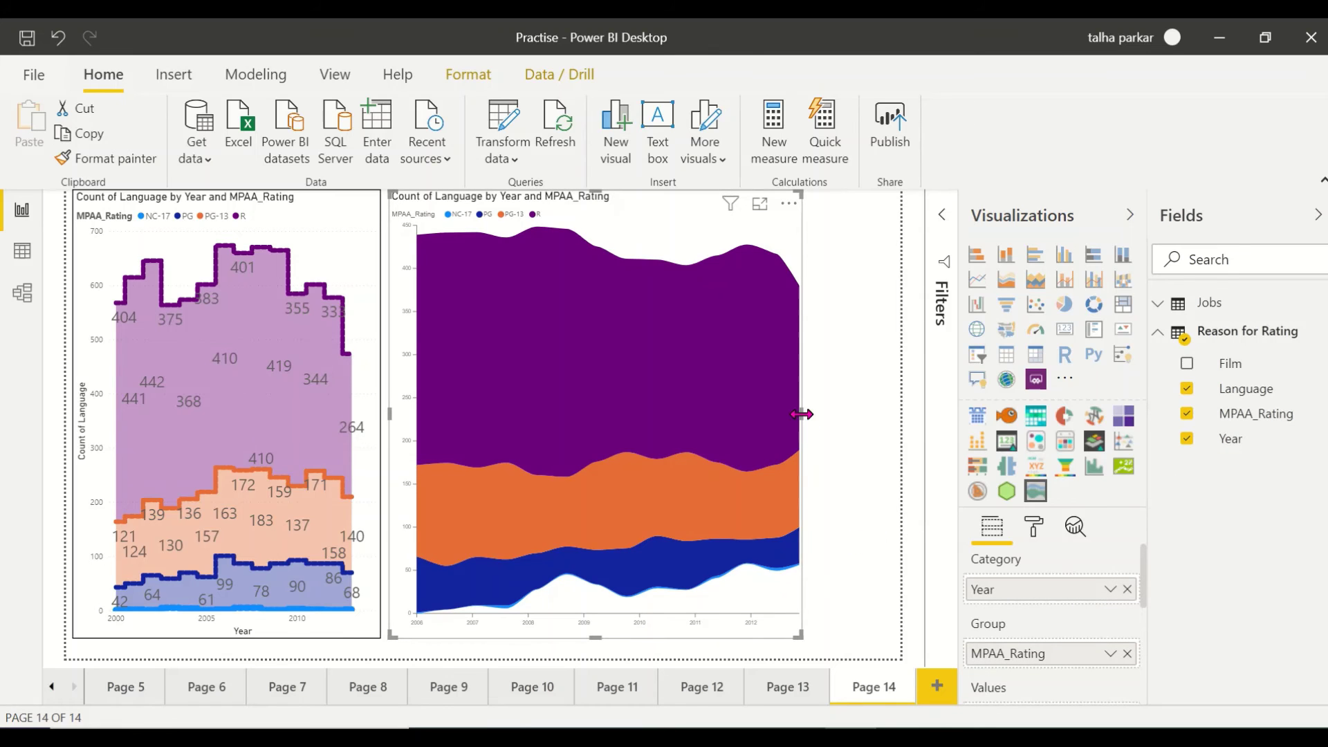
Delete the stacked area chart and stretch the stream graph across the full width of the page
left_click_drag(799, 414, 899, 414)
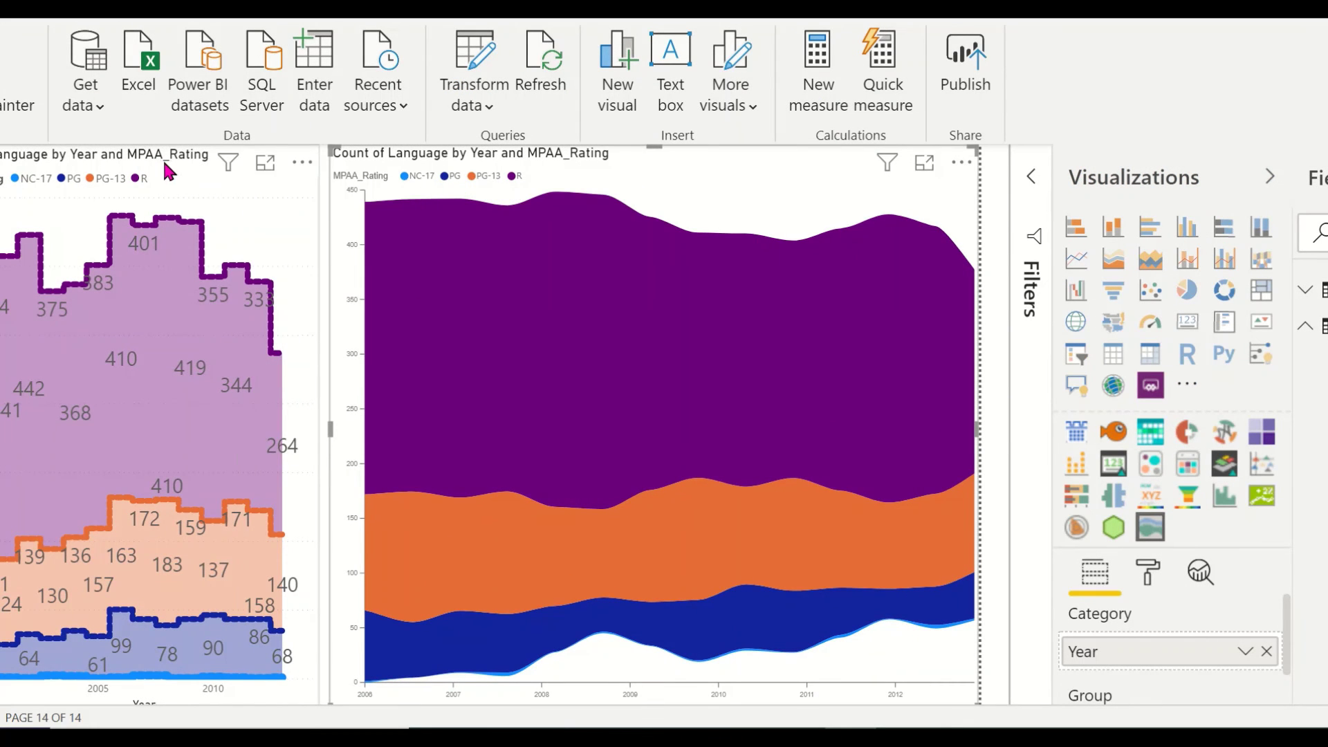
left_click(174, 173)
key("Delete")
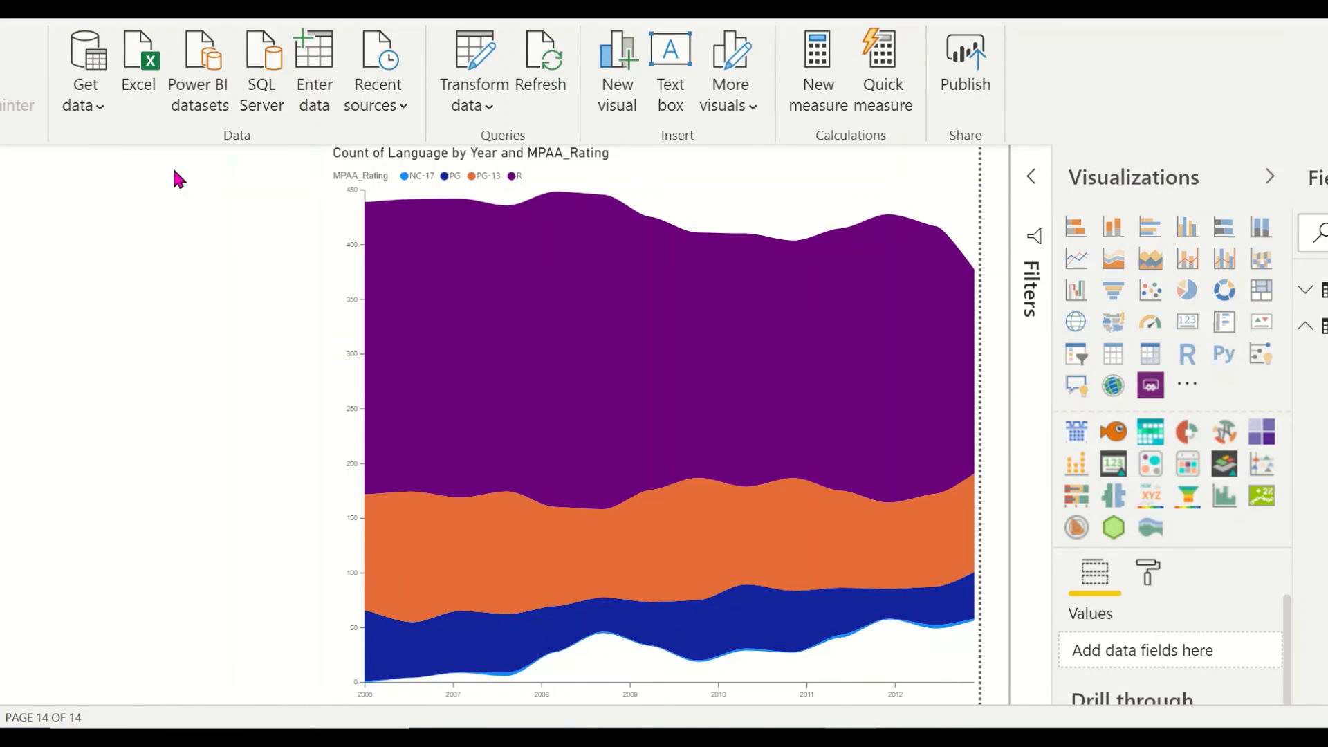
left_click(429, 450)
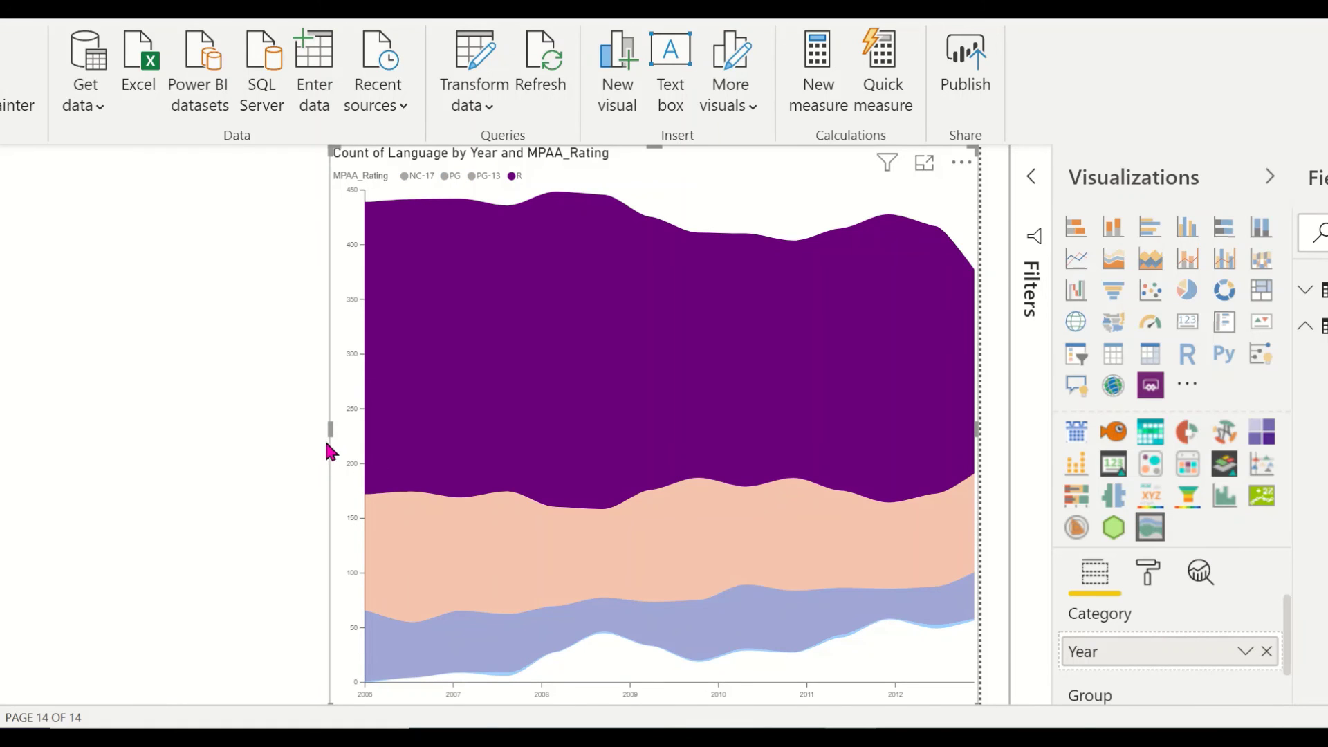
left_click_drag(327, 434, 49, 429)
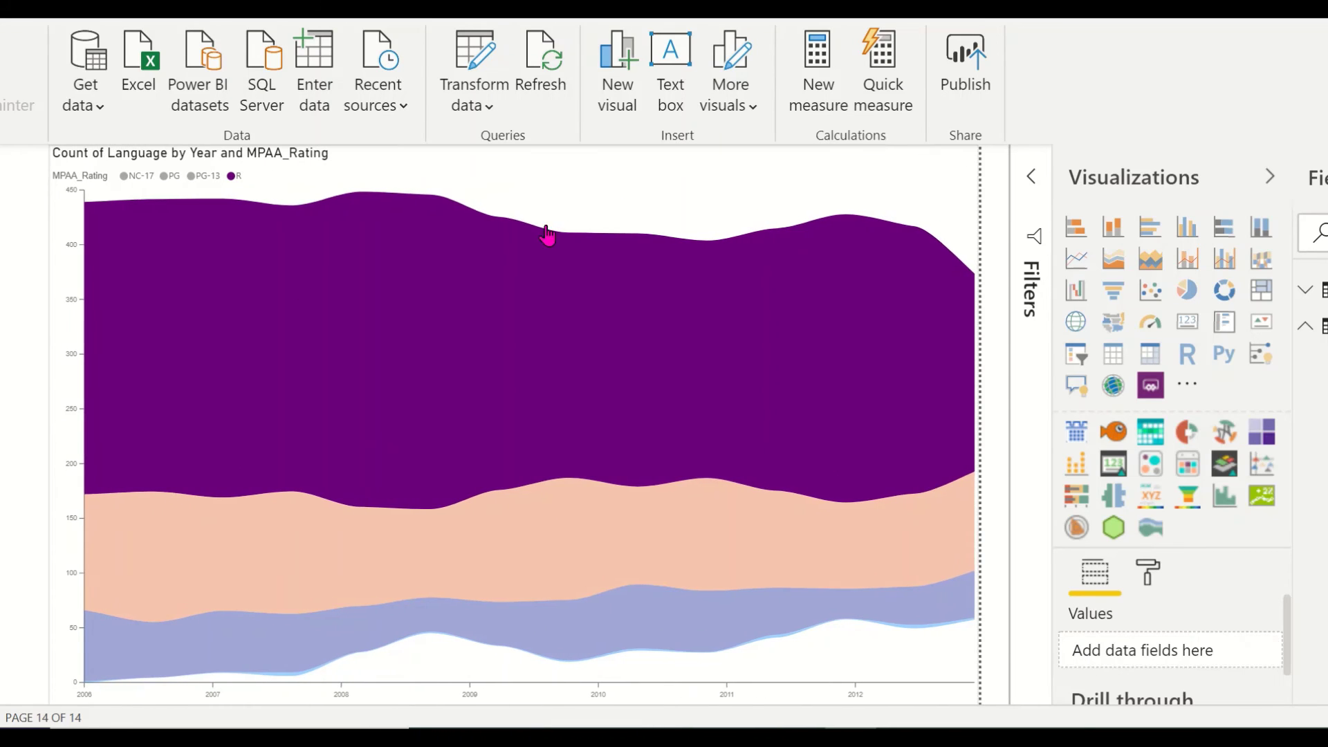
Select the stream graph, review its assigned fields and open its General formatting settings
left_click(605, 199)
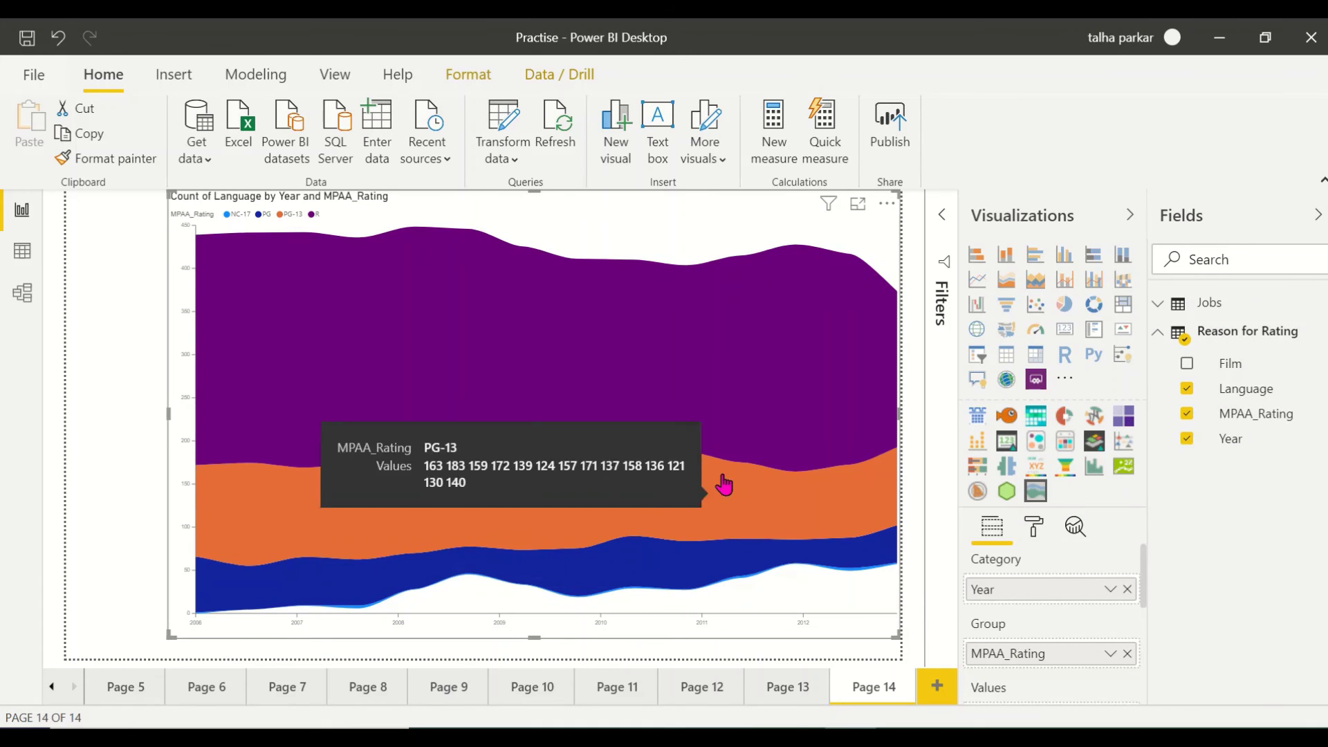
scroll(1030, 567, "down", 3)
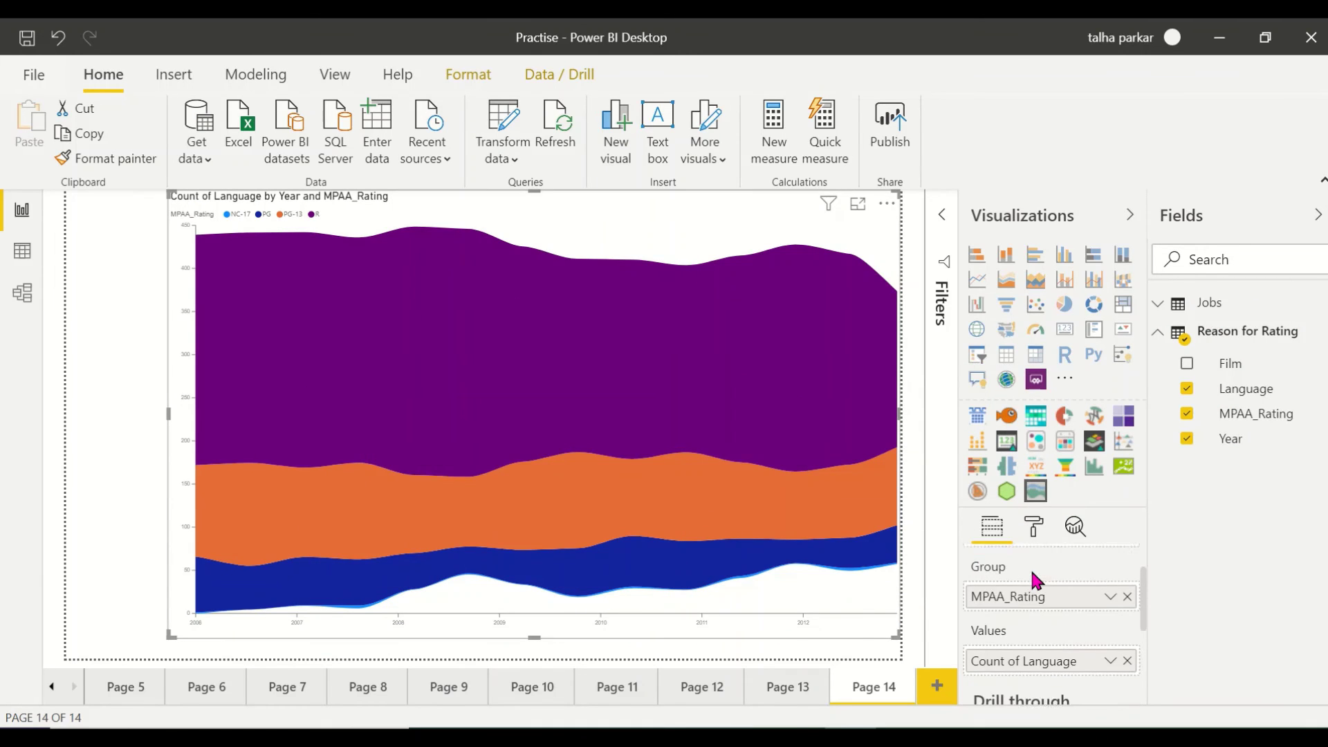
scroll(1035, 579, "up", 3)
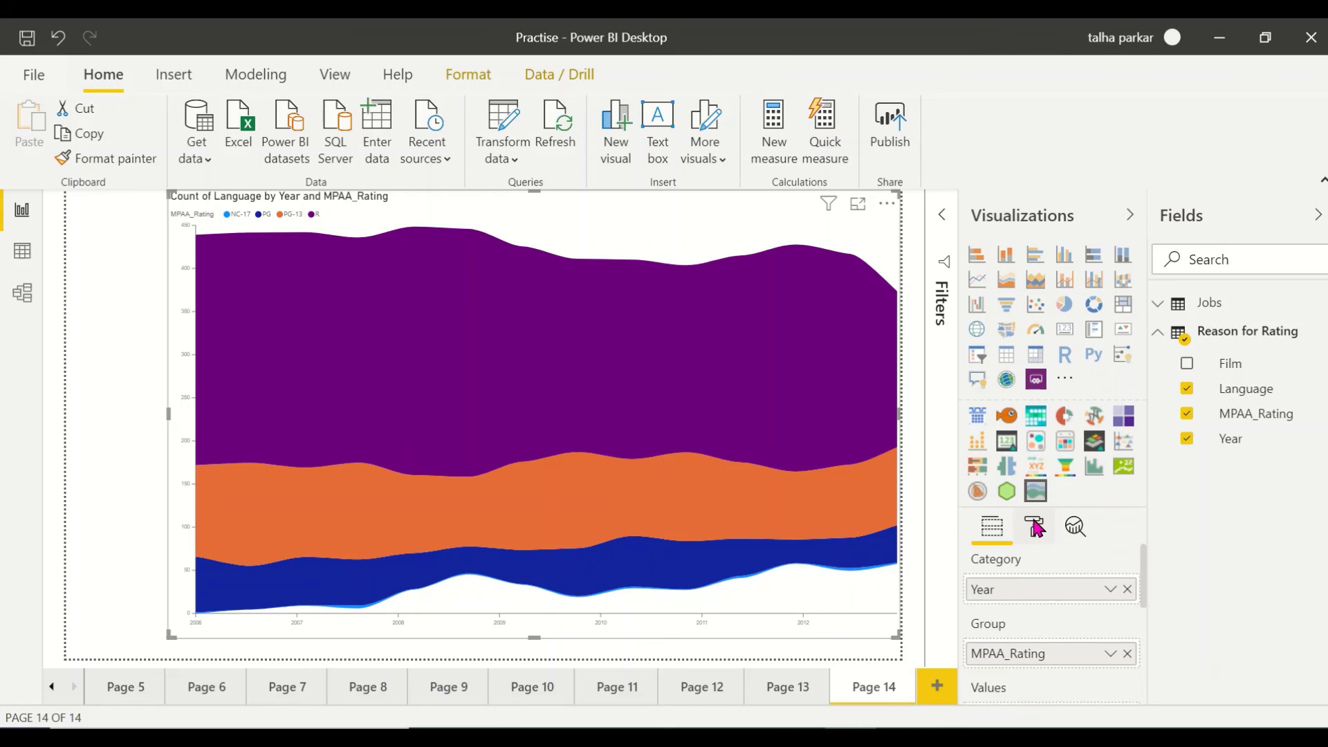
left_click(1033, 527)
scroll(1067, 630, "down", 1)
scroll(1067, 627, "up", 3)
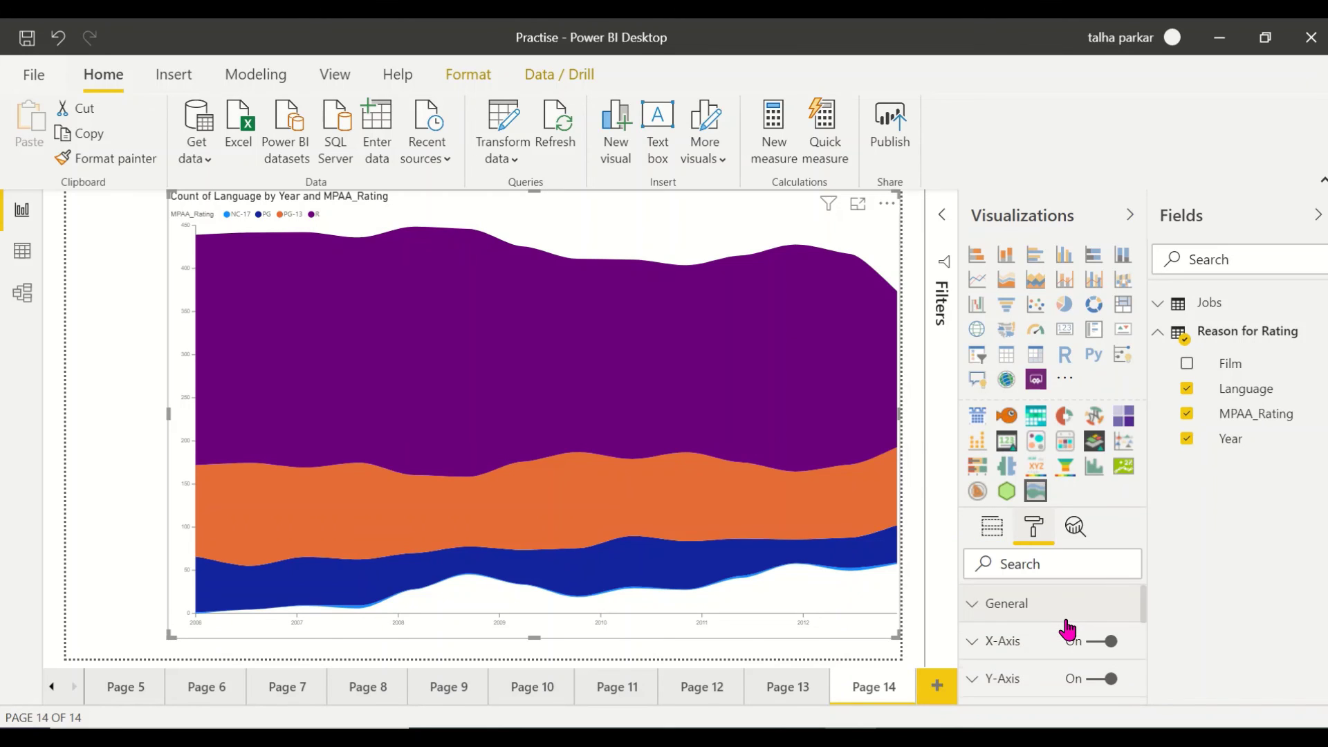
scroll(1067, 626, "down", 5)
scroll(1067, 627, "up", 5)
left_click(1057, 616)
scroll(1055, 619, "down", 2)
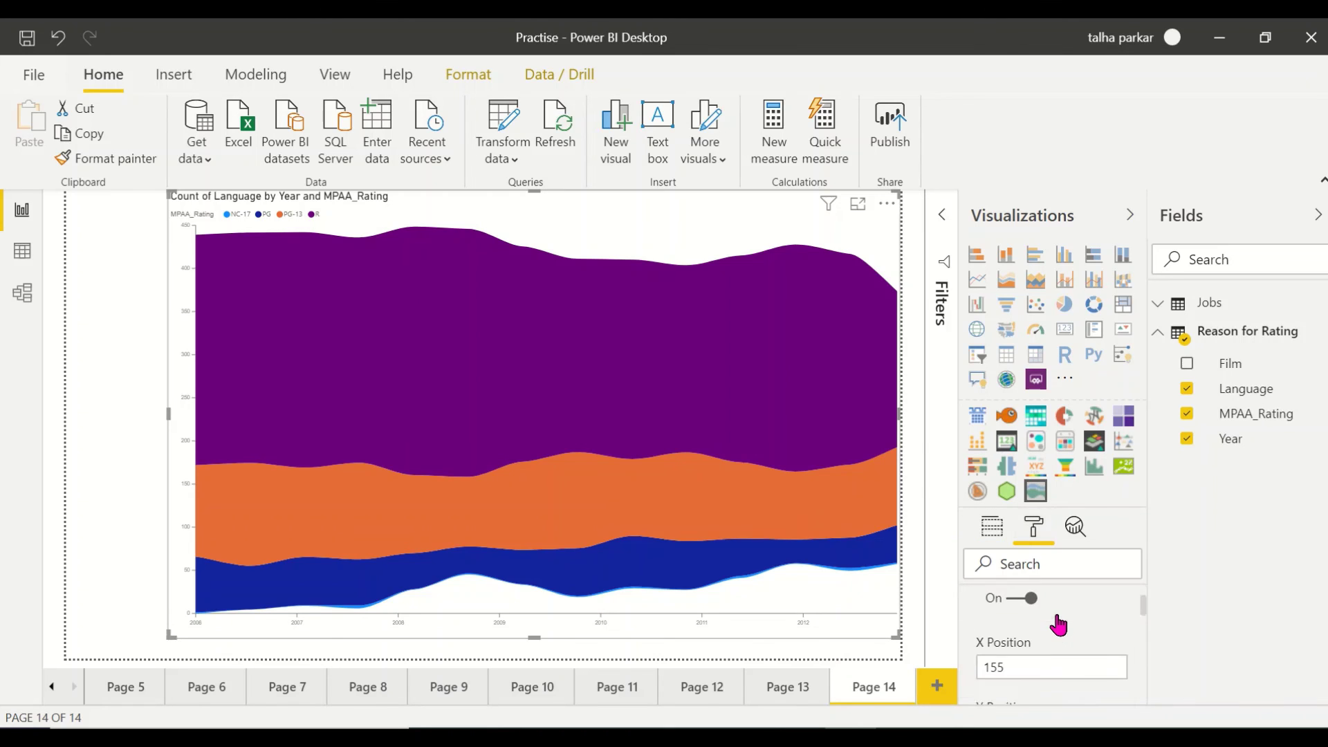
Switch the stream graph's Wiggle option off and back on twice to compare the two shapes
scroll(1055, 619, "up", 1)
left_click(1032, 638)
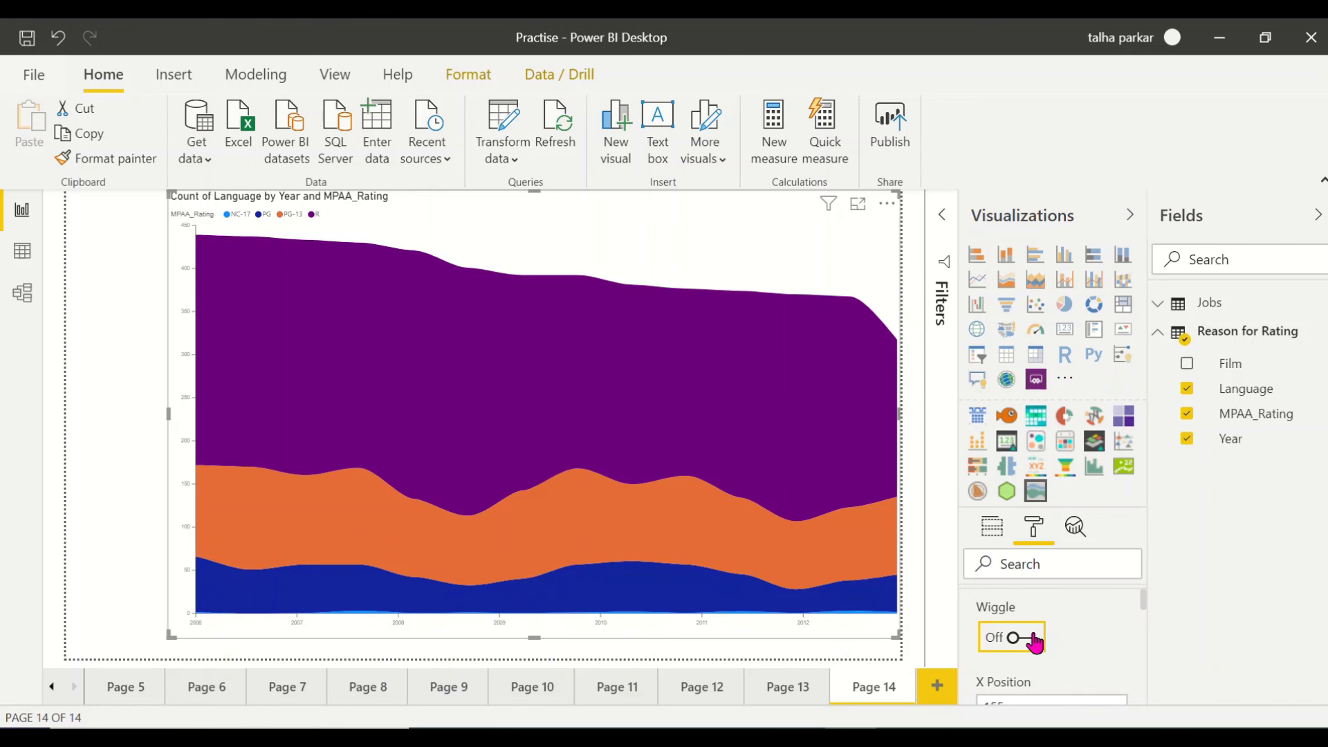
left_click(1033, 638)
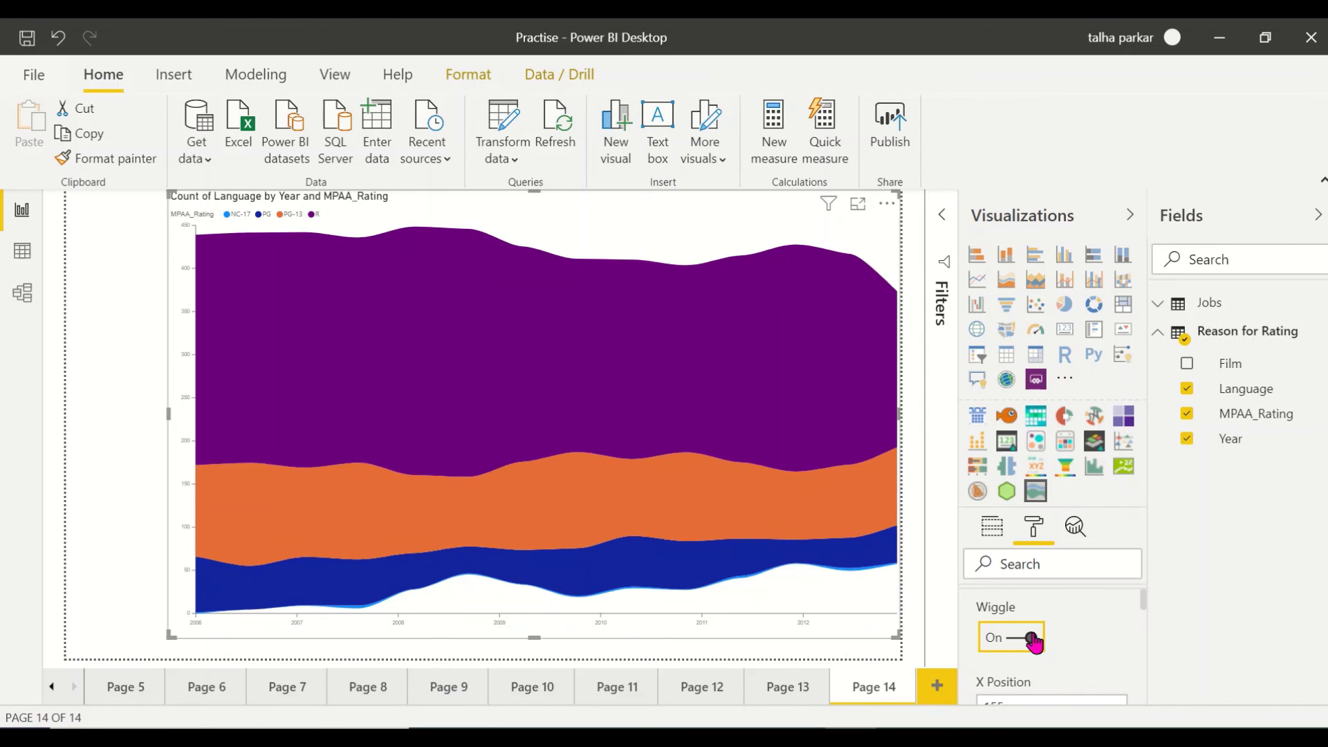
left_click(1032, 638)
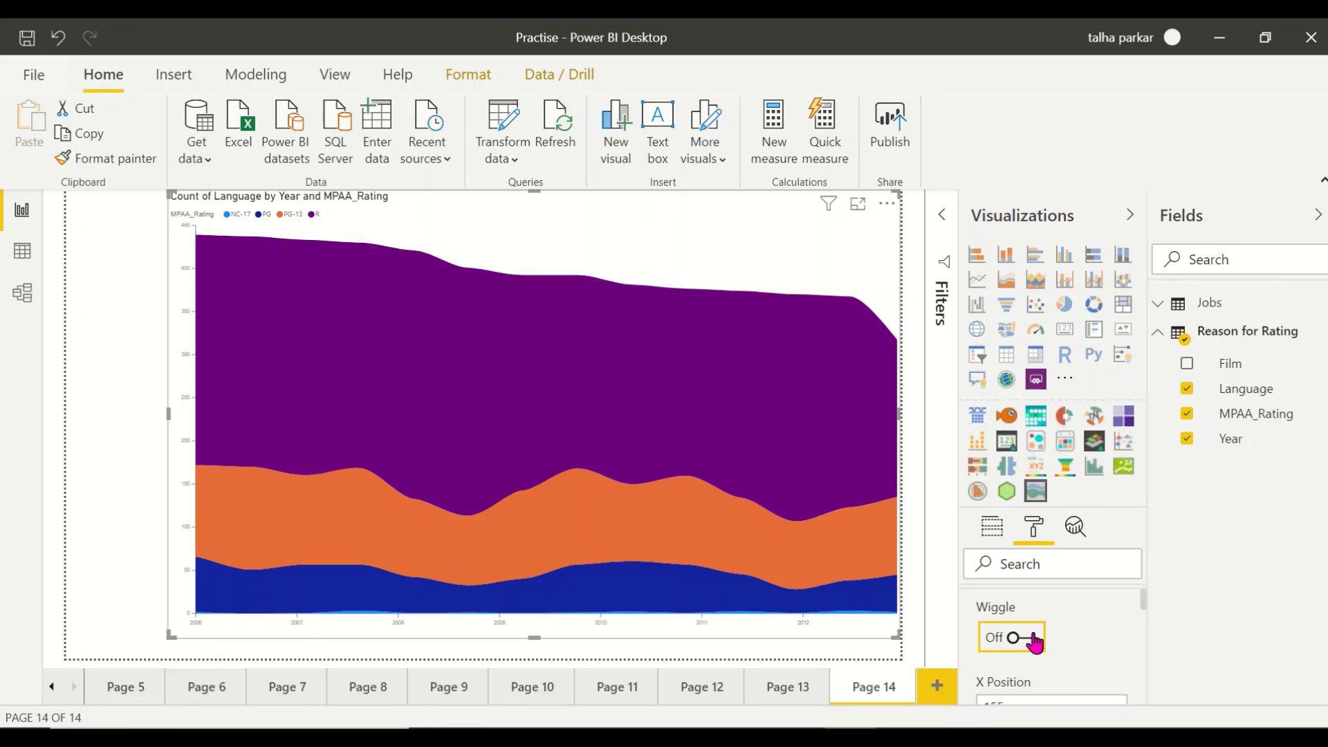
left_click(1033, 638)
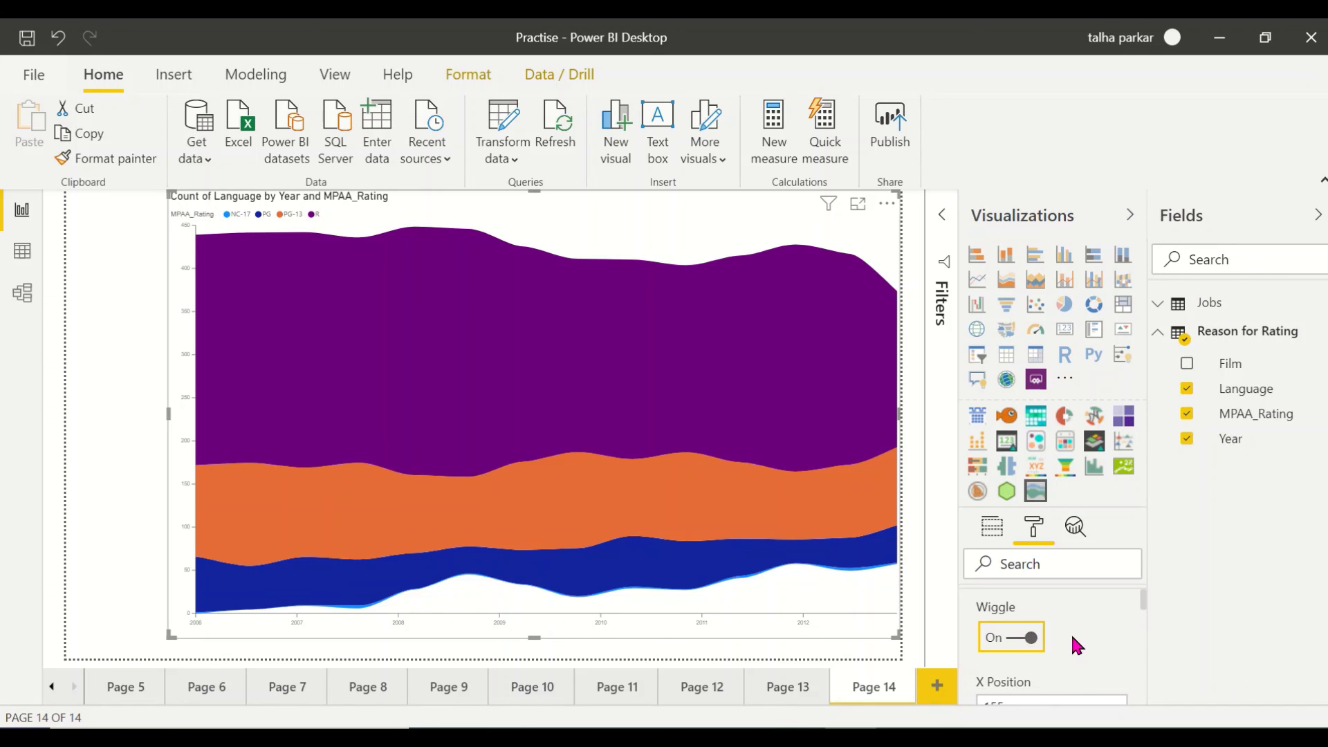
Turn the stream graph's data labels on and back off
scroll(1072, 639, "down", 4)
scroll(1071, 646, "down", 4)
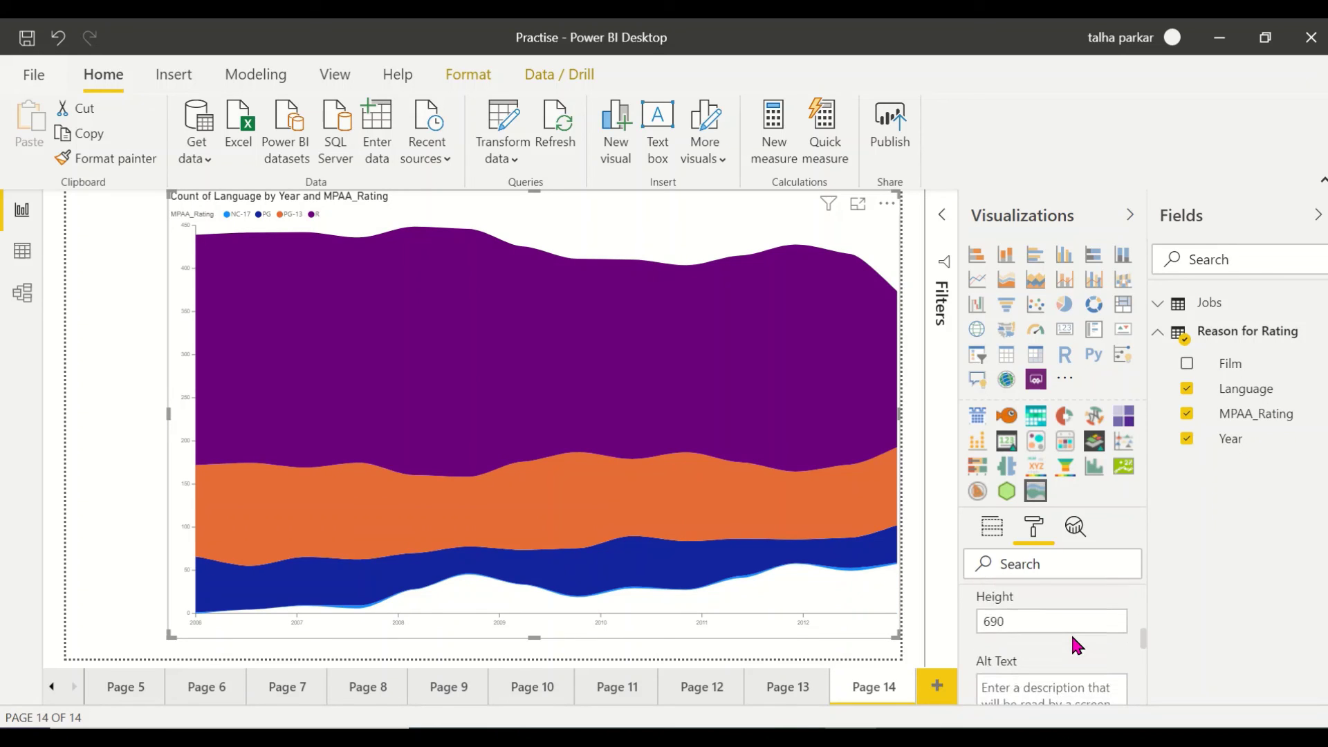
scroll(982, 636, "up", 1)
scroll(980, 633, "down", 2)
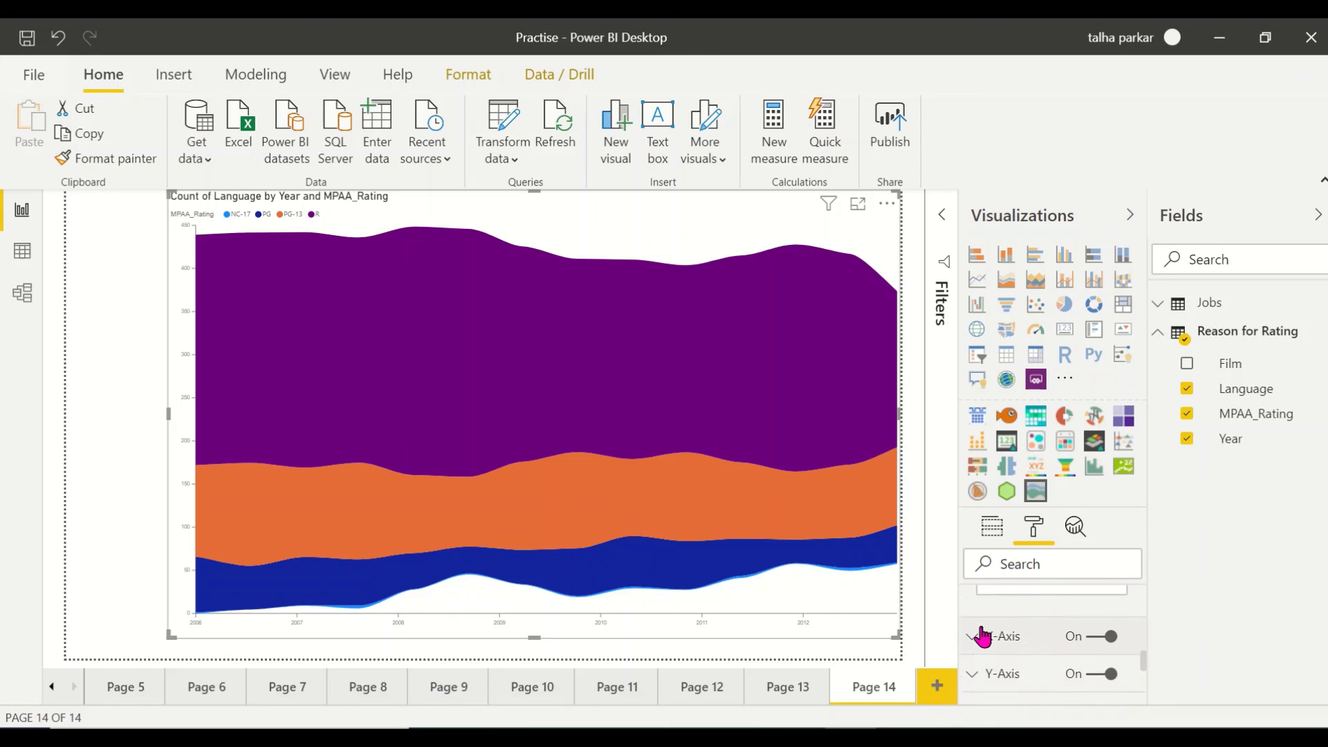
left_click(1065, 656)
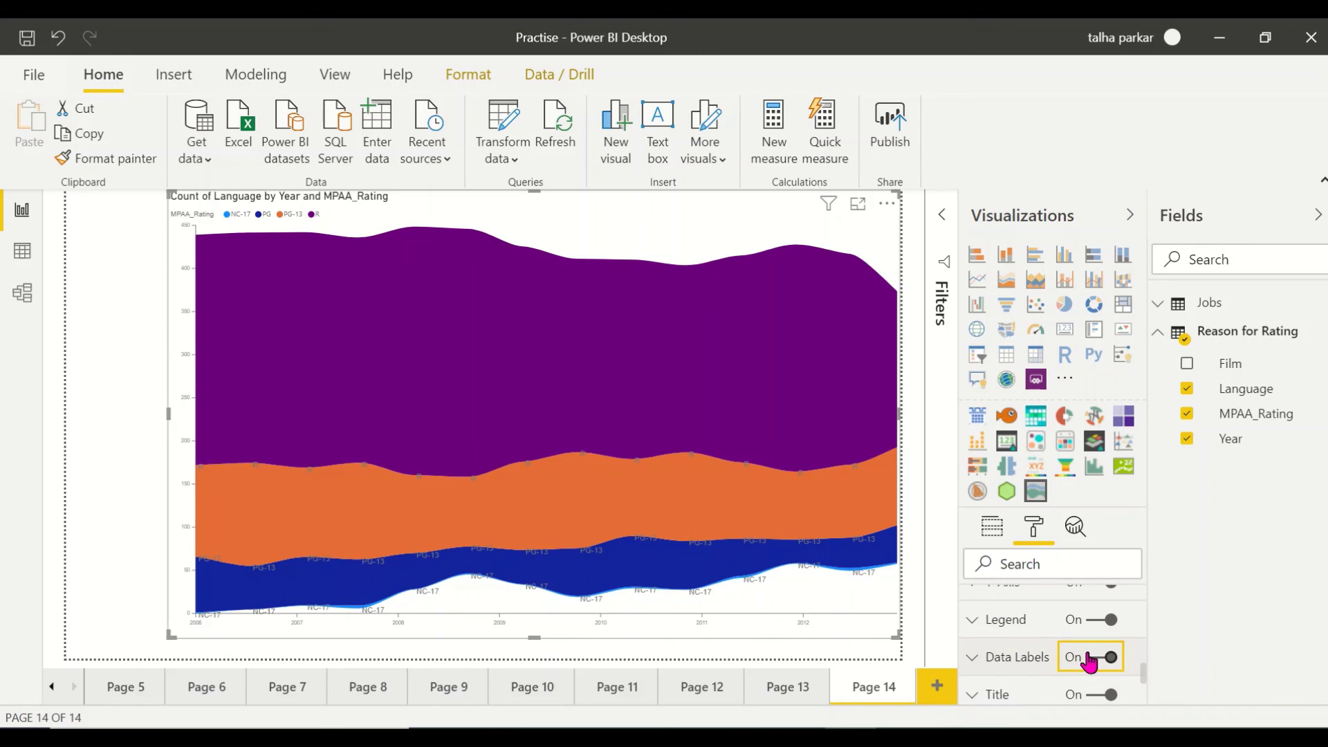
left_click(1089, 658)
Turn on Lock aspect and Border for the stream graph
scroll(1089, 660, "down", 2)
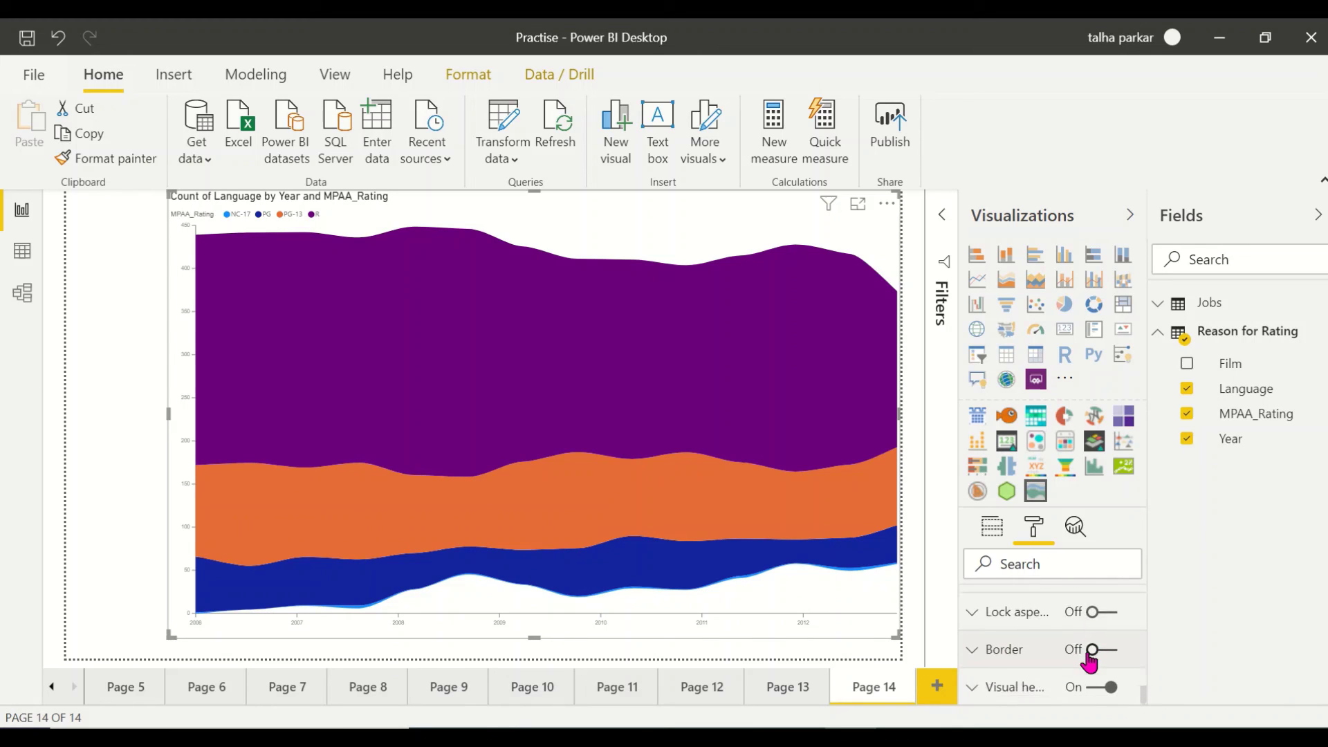
left_click(1108, 611)
left_click(1102, 648)
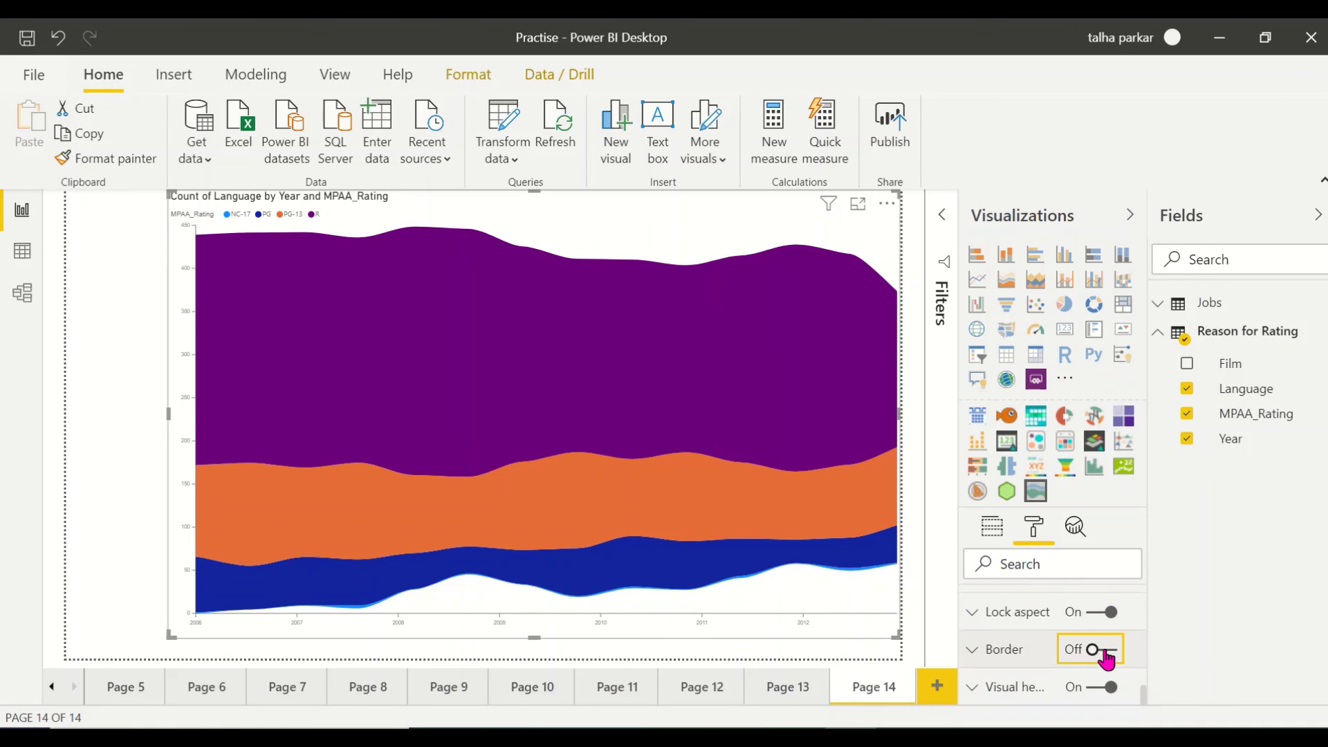
Look through the stream graph's X-Axis and Y-Axis formatting options
scroll(1104, 647, "down", 4)
scroll(1102, 650, "up", 3)
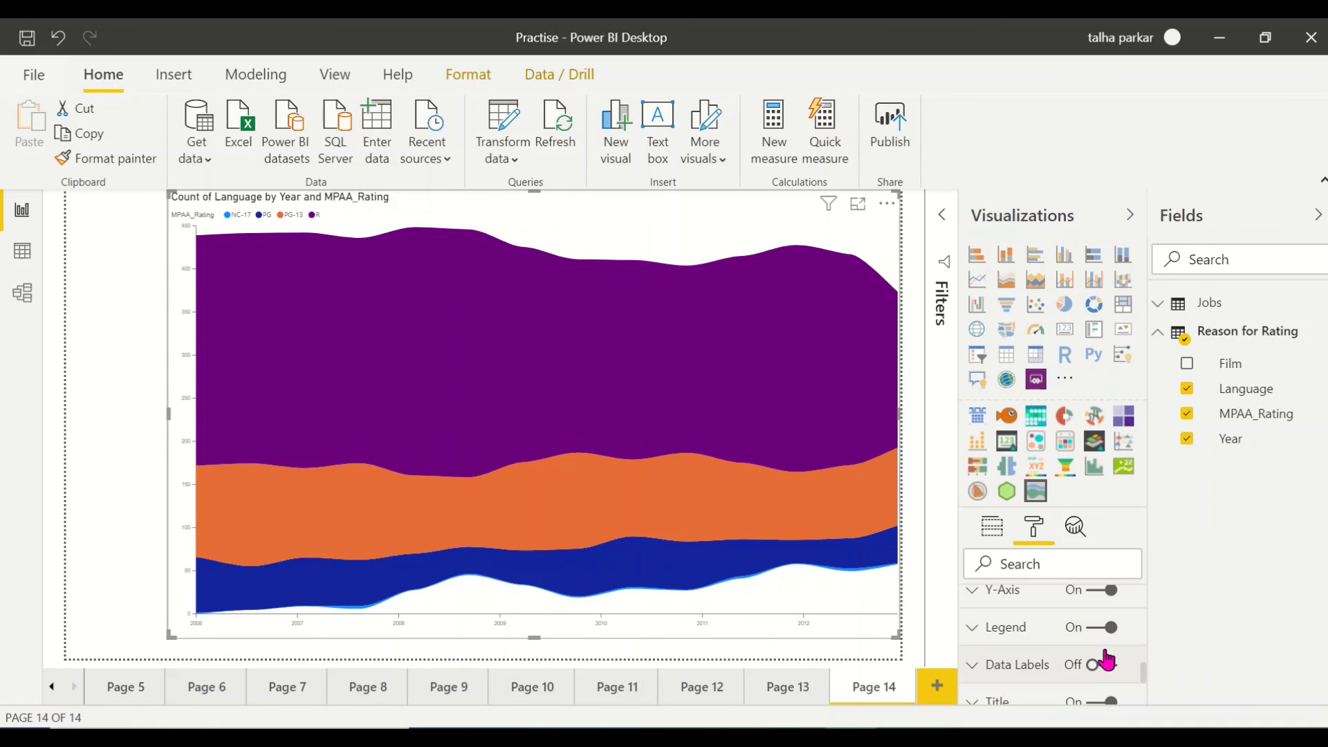
scroll(1007, 622, "up", 1)
left_click(1003, 611)
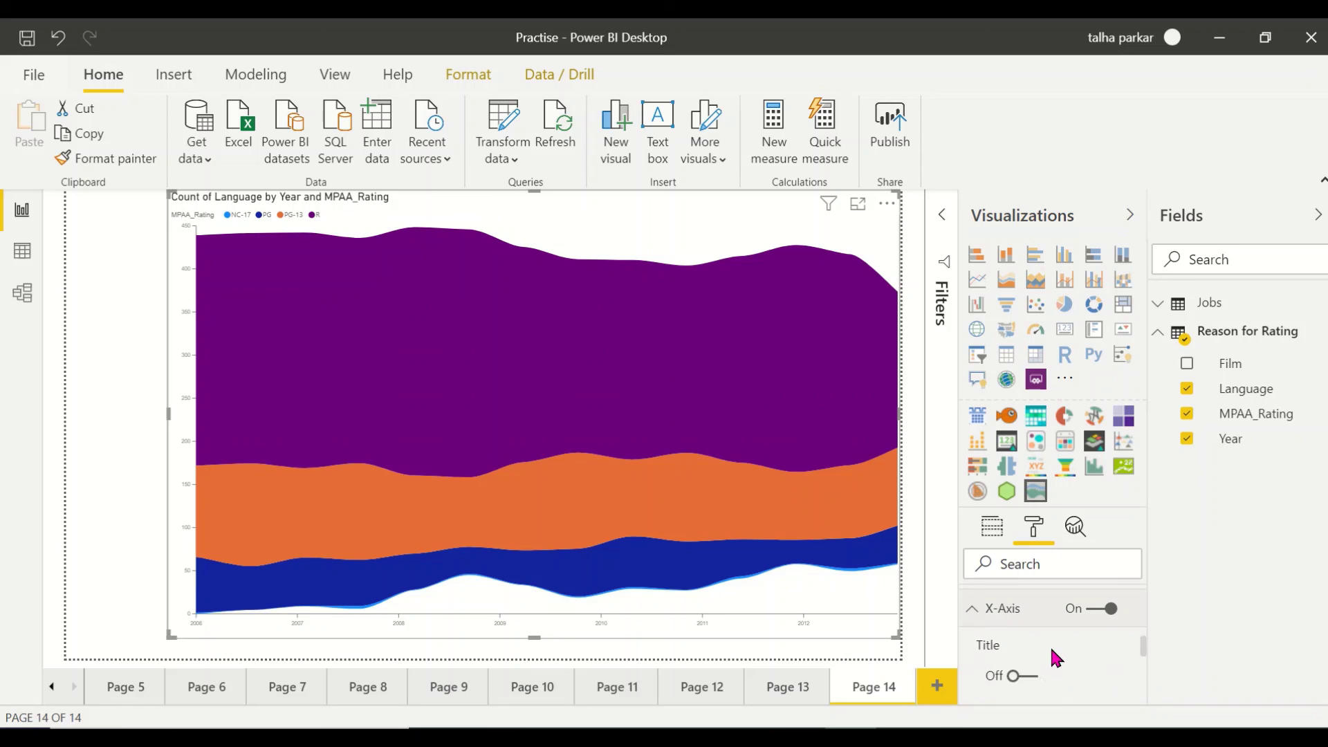
scroll(1050, 645, "down", 5)
scroll(1047, 657, "up", 1)
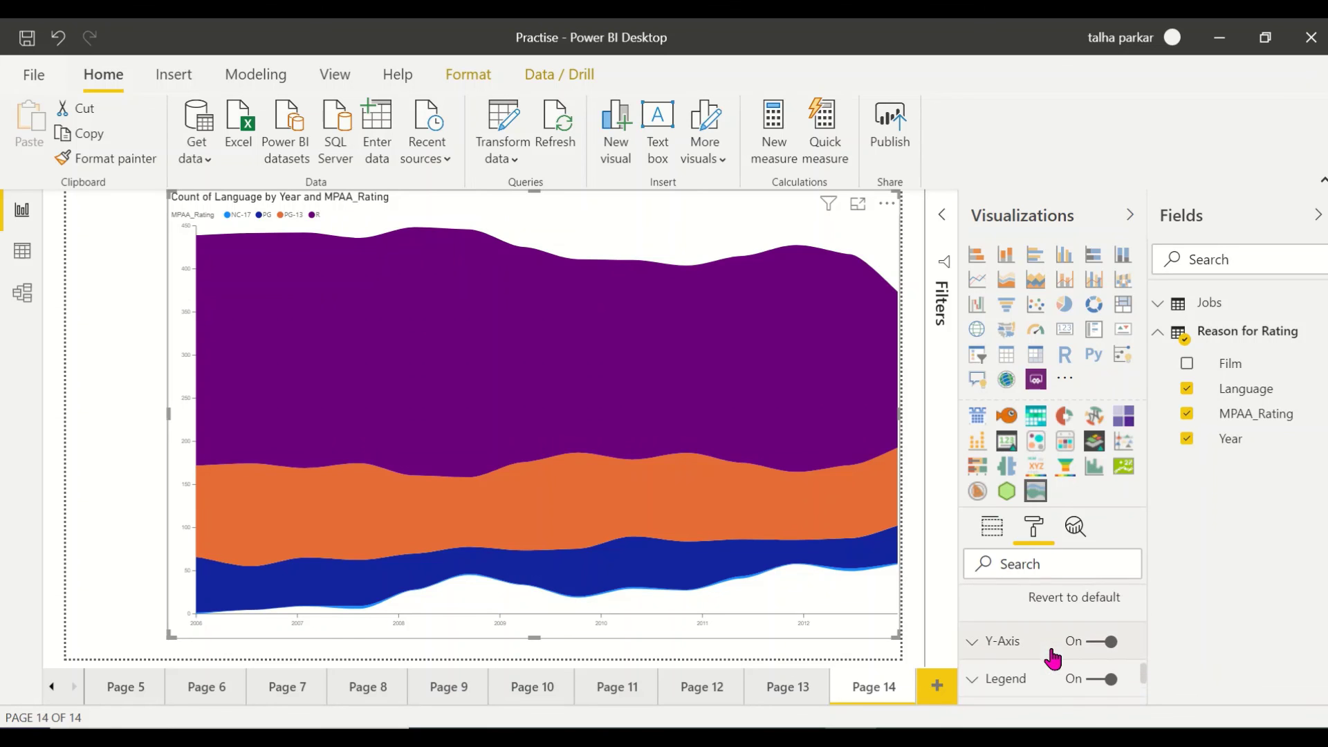
left_click(1016, 678)
scroll(1014, 660, "down", 3)
scroll(1013, 660, "down", 6)
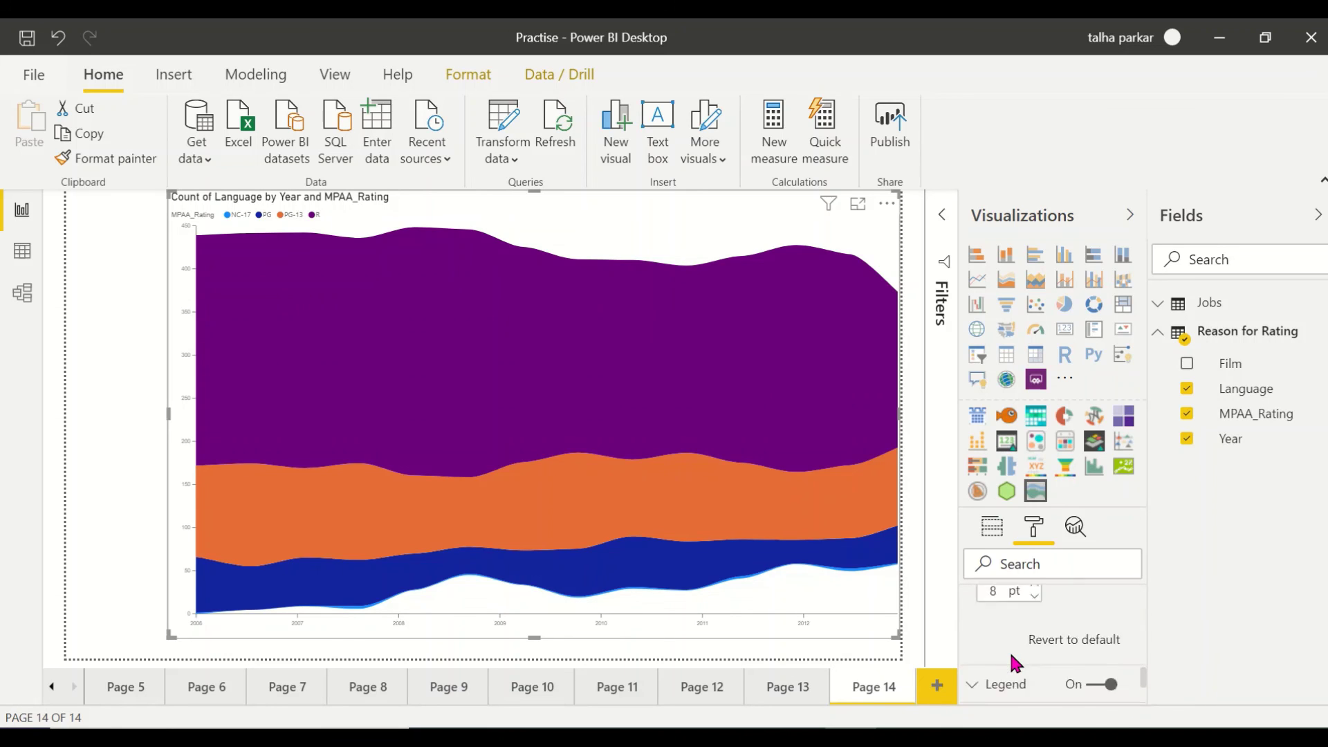
Collapse the General settings and deselect the stream graph to view it on the page
scroll(1011, 665, "up", 15)
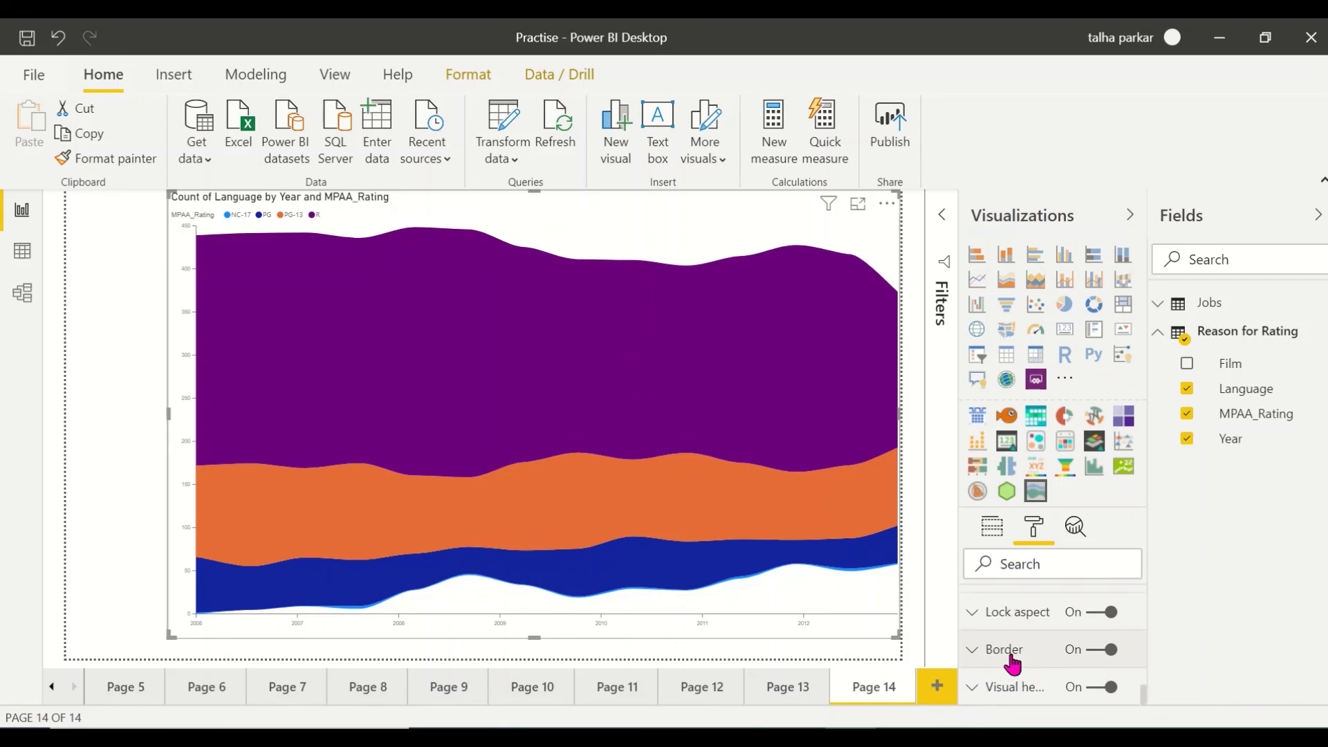
scroll(1029, 623, "up", 2)
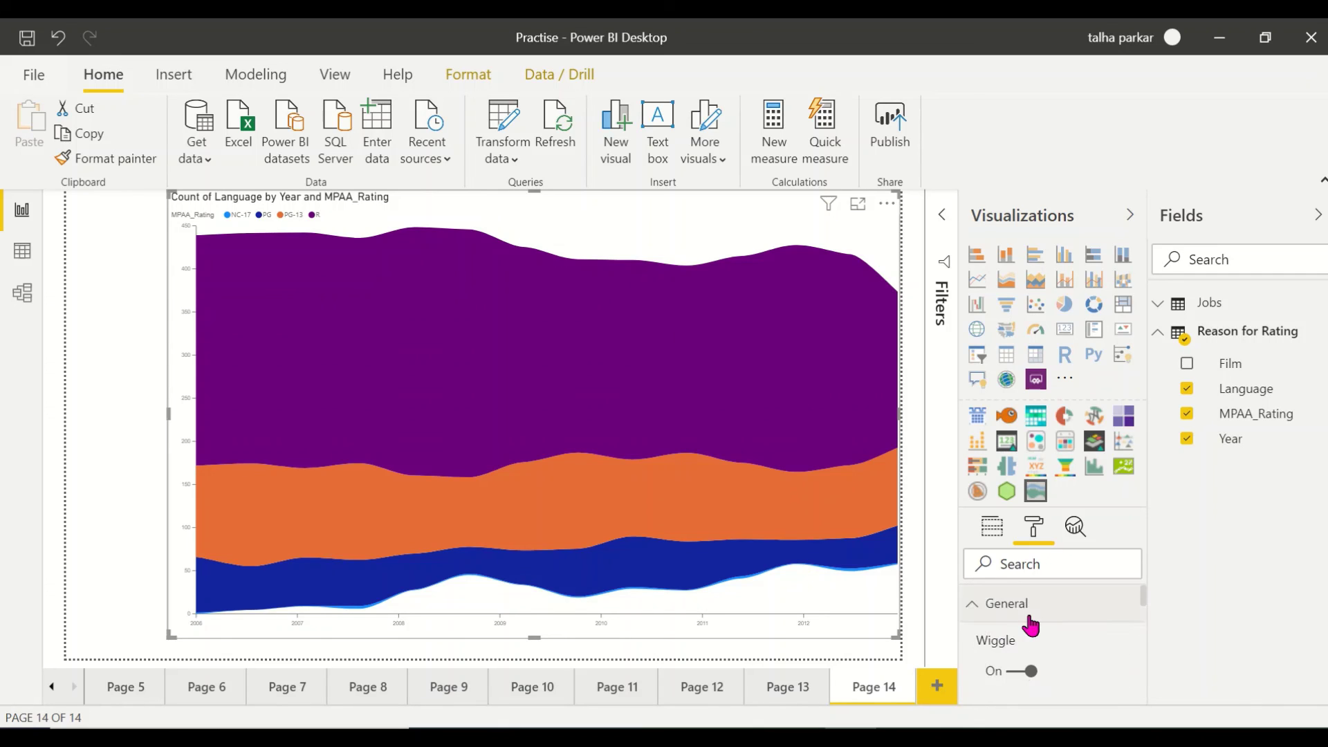
left_click(971, 612)
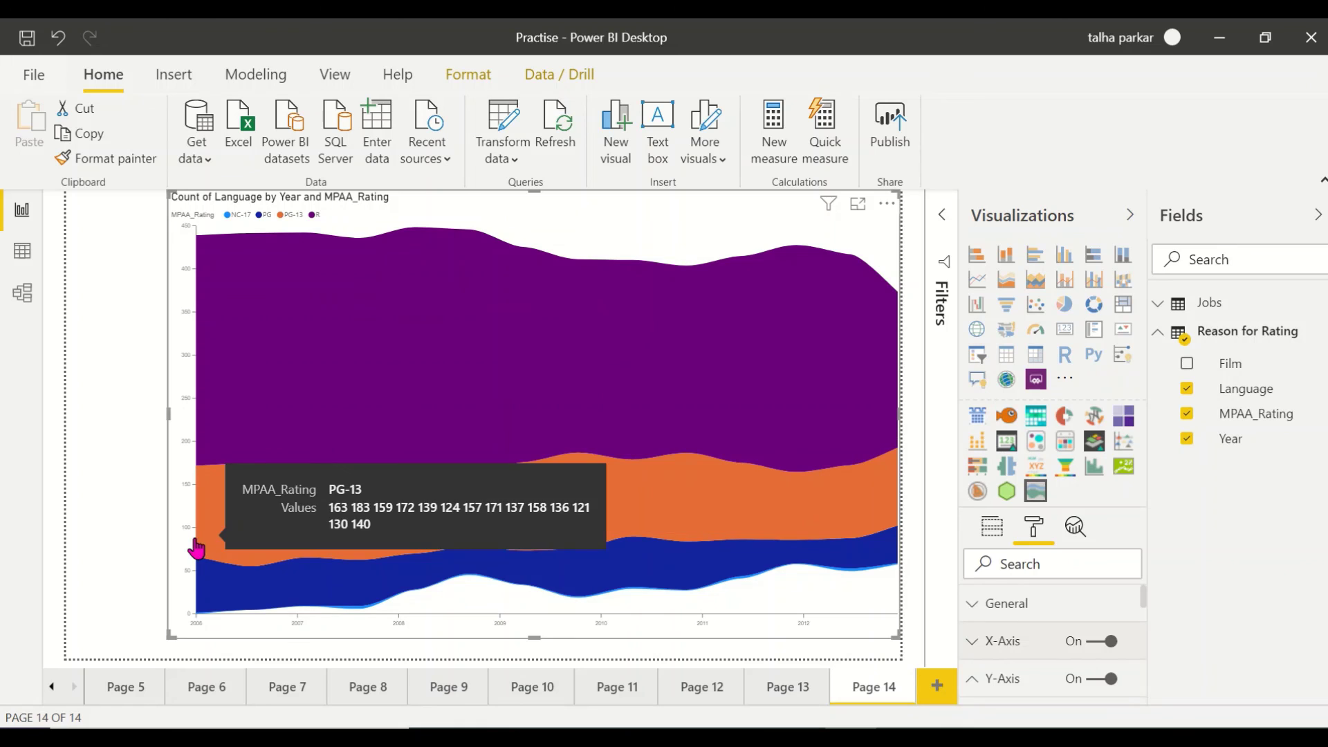
left_click(68, 523)
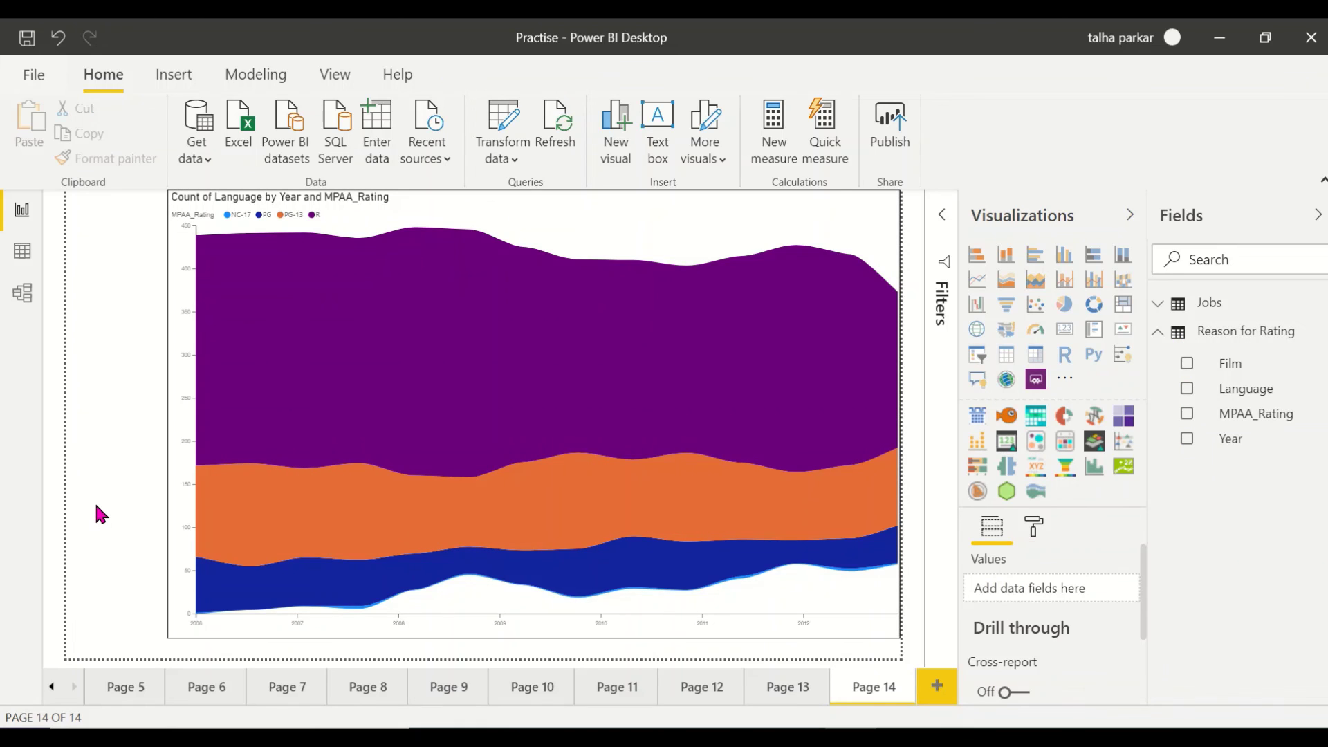